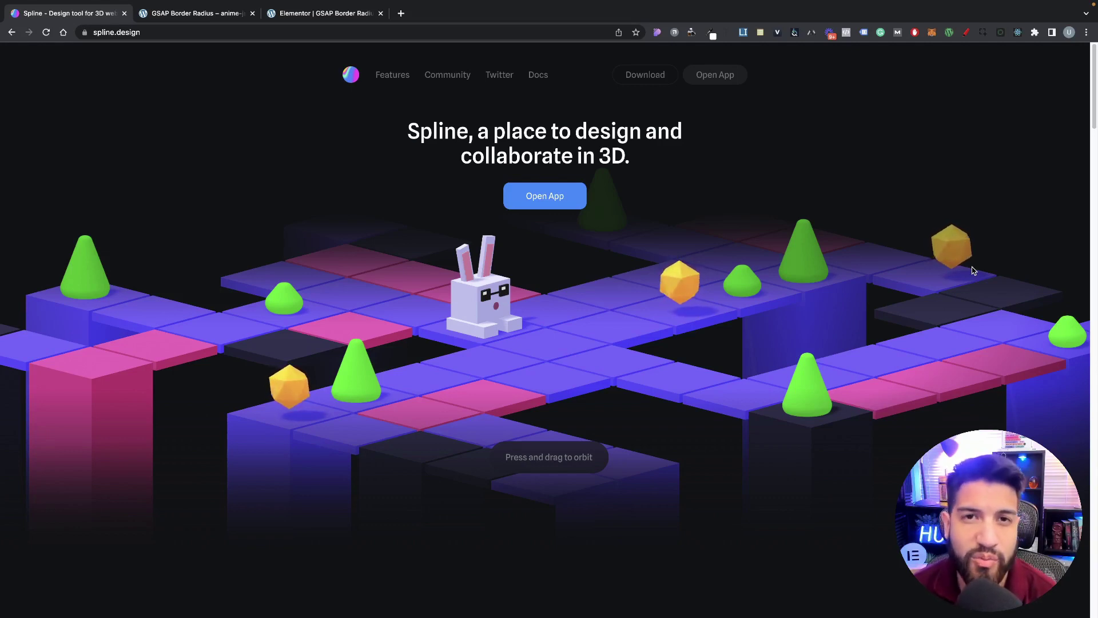
Step: Examine the Spline homepage, including its interactive 3D scene, feature sections, download options and contact section
left_click_drag(973, 271, 649, 325)
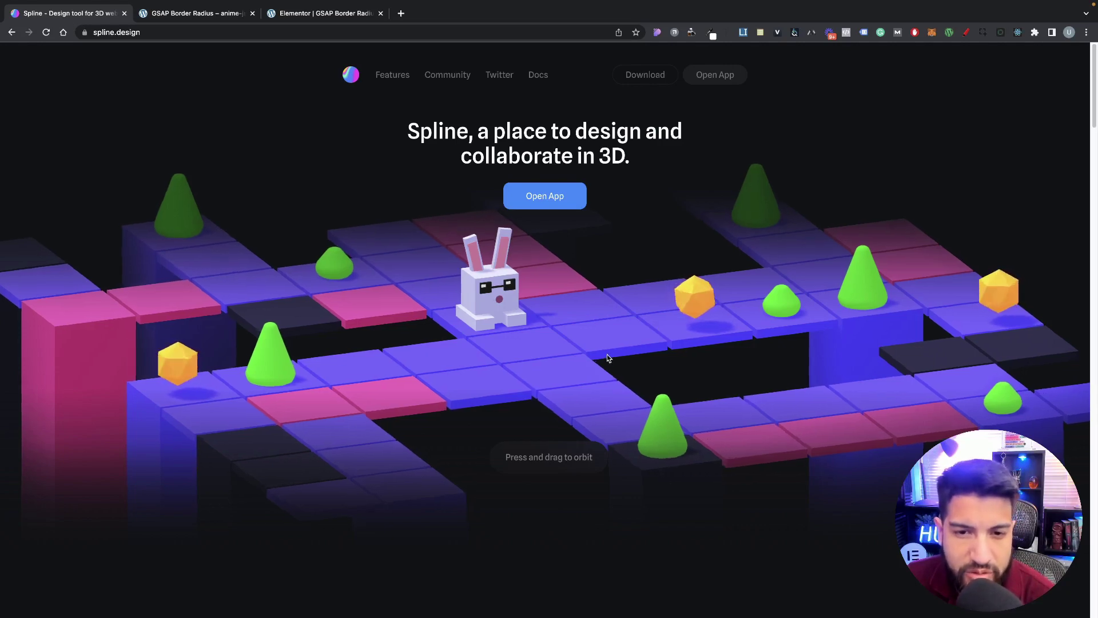
left_click_drag(607, 355, 563, 307)
scroll(564, 308, "down", 7)
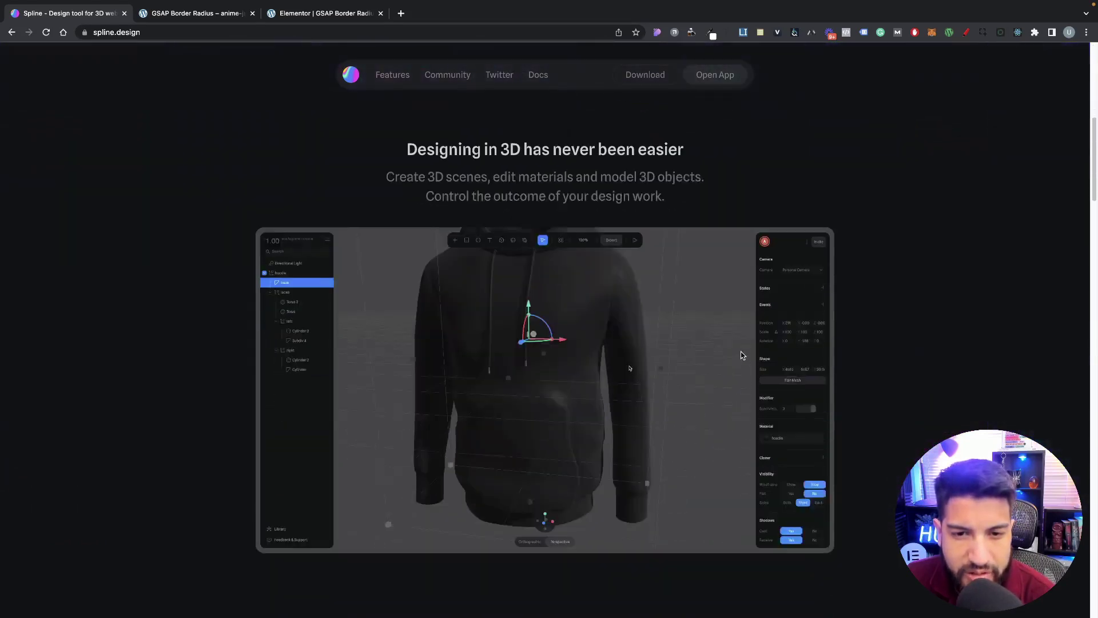
scroll(738, 350, "down", 3)
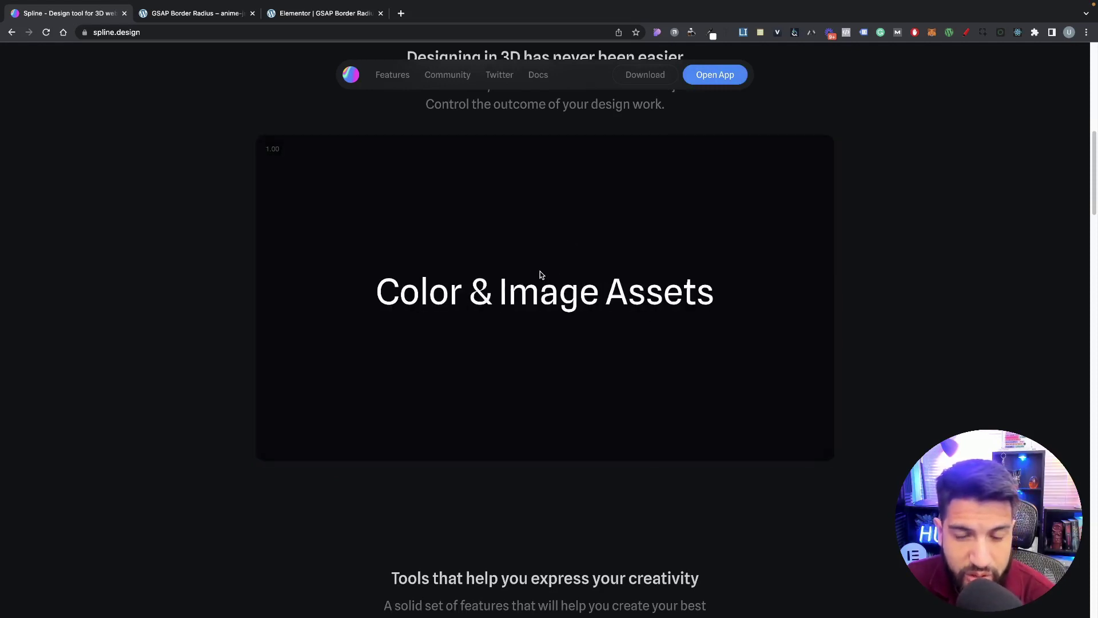
scroll(538, 266, "down", 1)
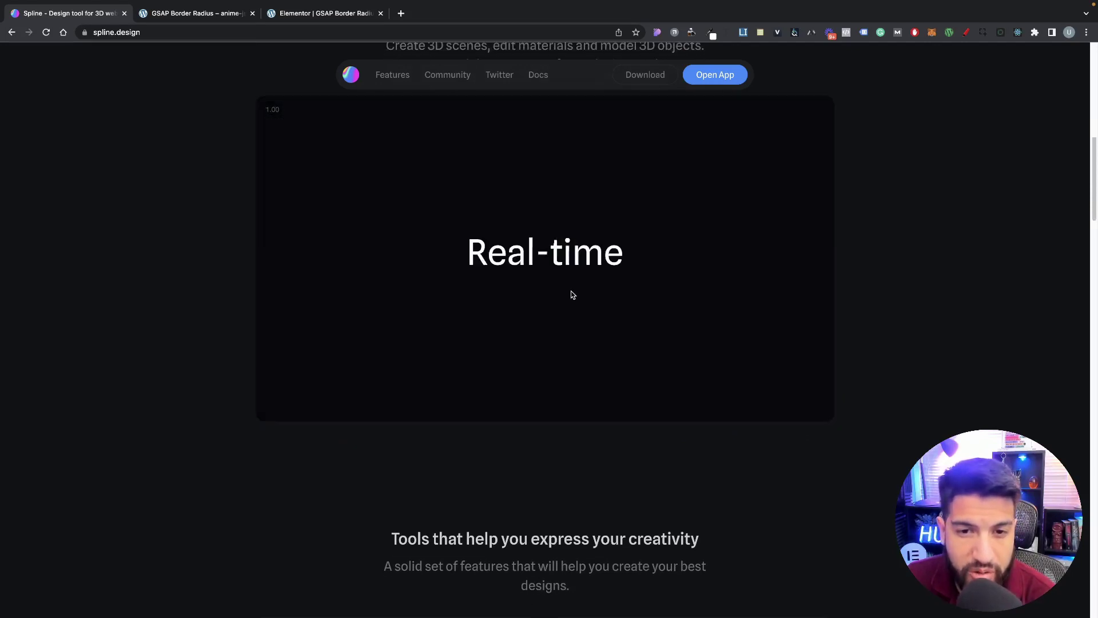
scroll(575, 293, "down", 2)
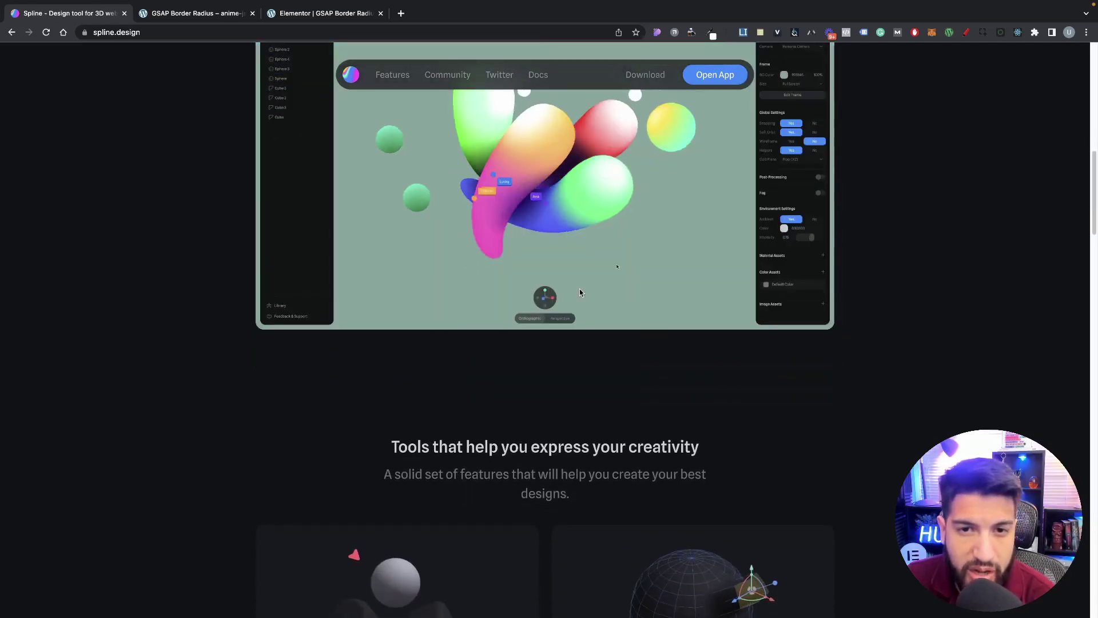
scroll(578, 292, "down", 1)
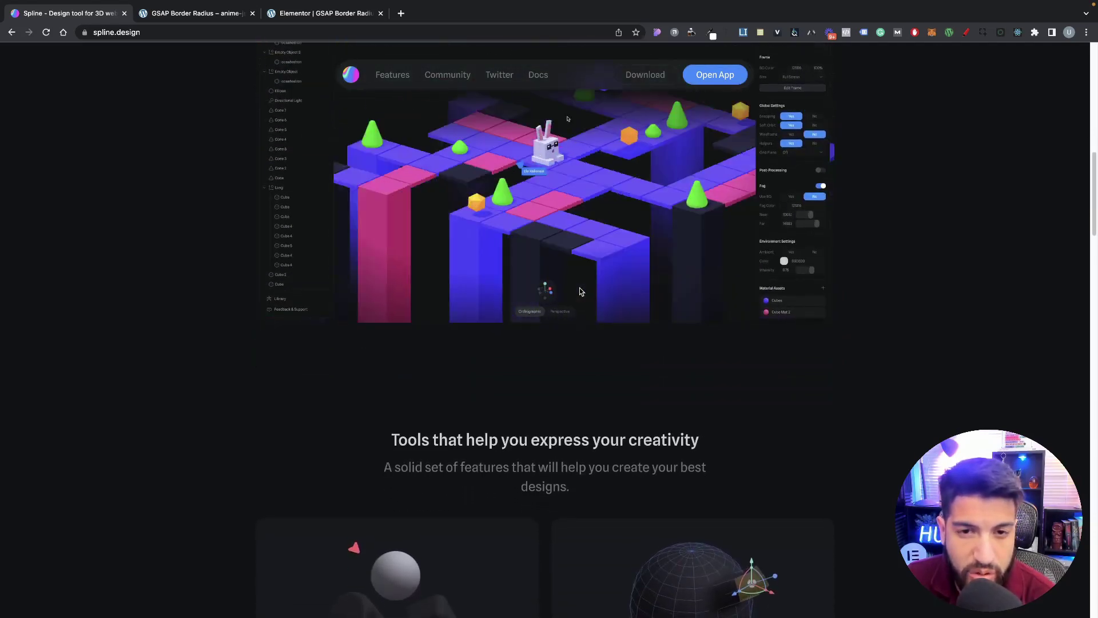
scroll(579, 291, "down", 3)
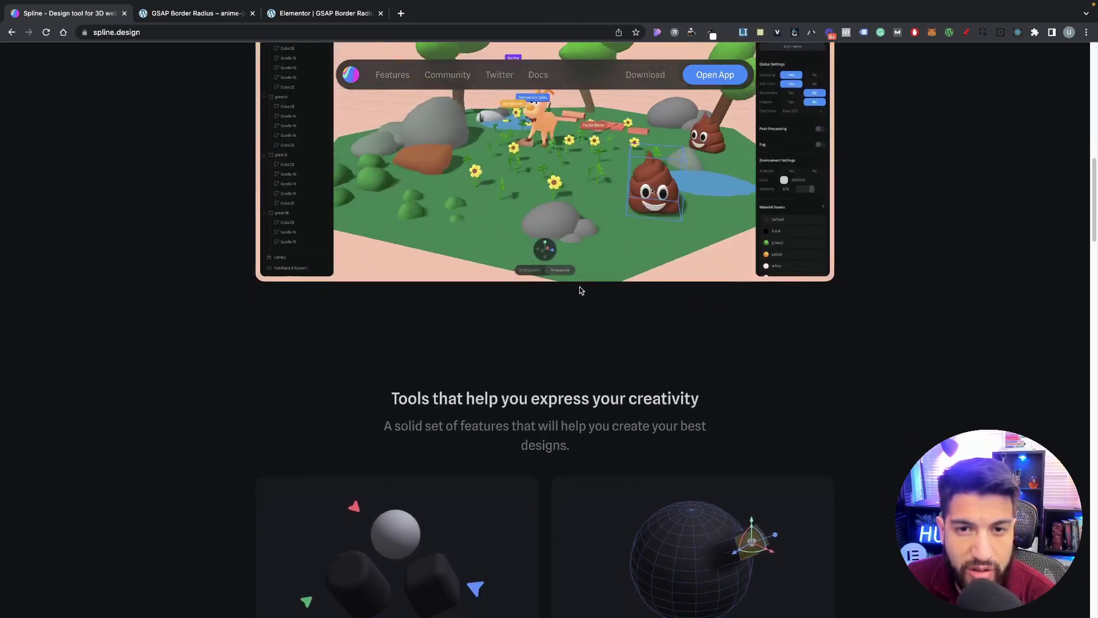
scroll(580, 290, "down", 15)
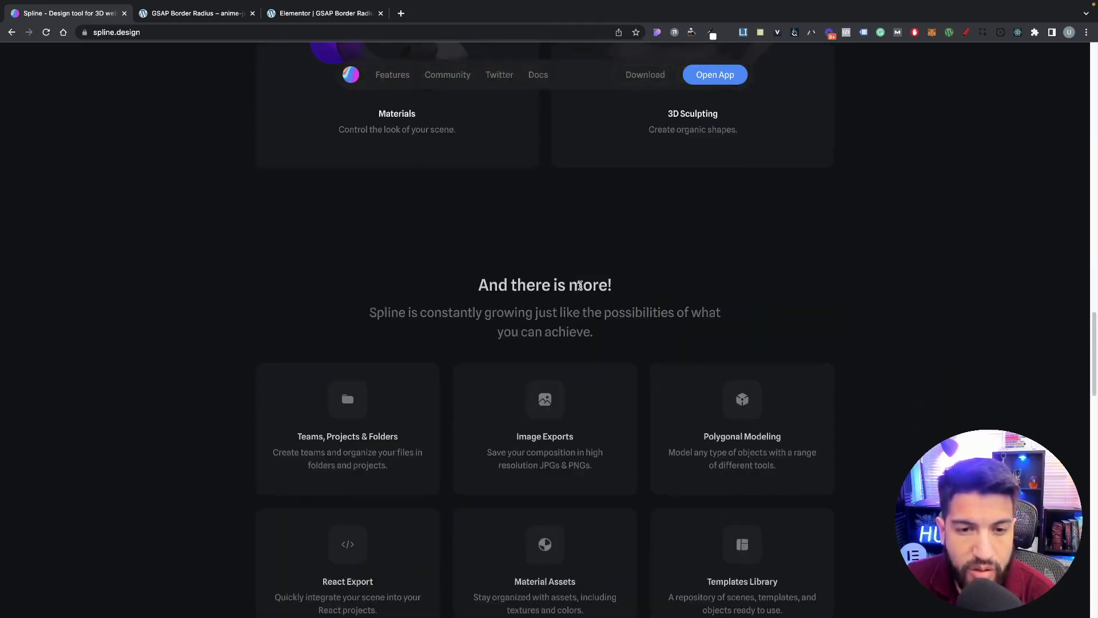
scroll(581, 286, "down", 10)
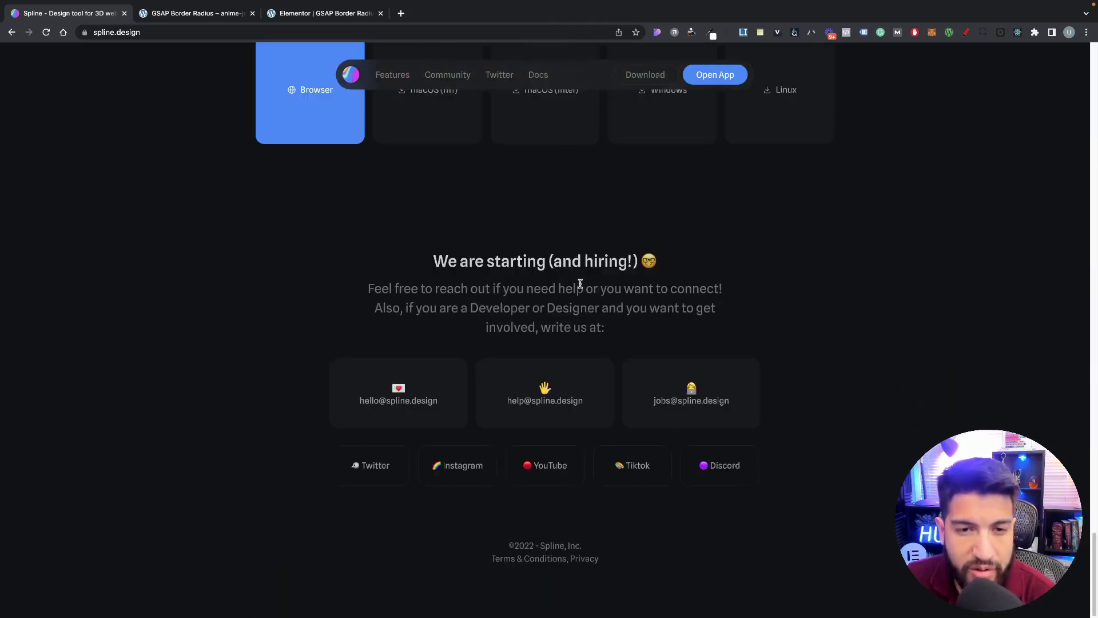
scroll(580, 283, "up", 20)
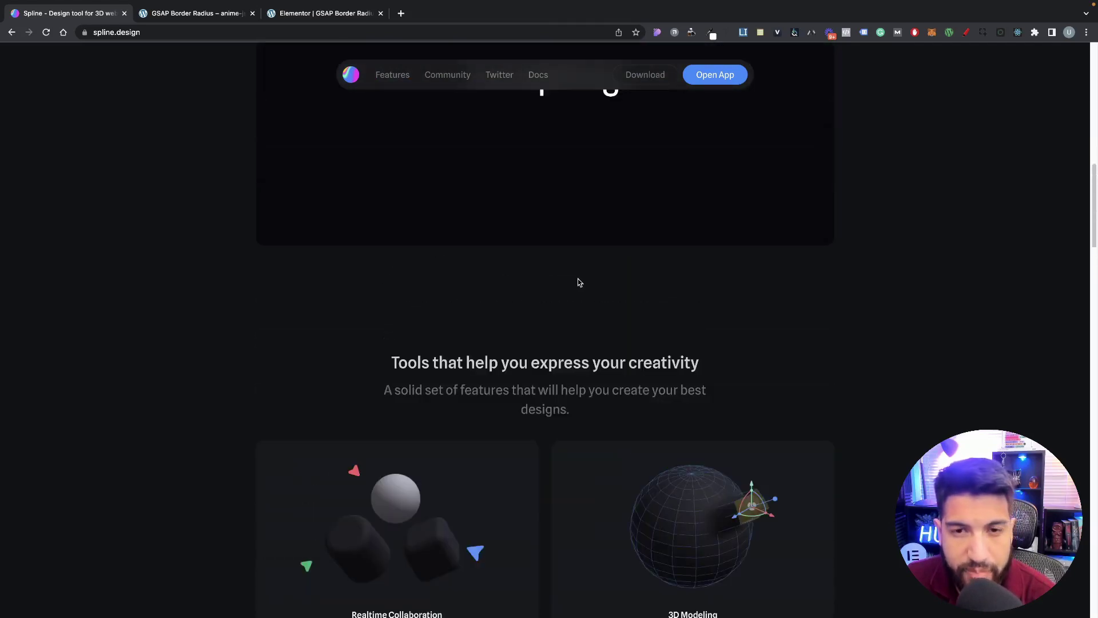
scroll(577, 282, "up", 10)
Step: View the 3D Elementor logo on the GSAP Border Radius preview page, and open the personal account settings in the Spline app
left_click(195, 13)
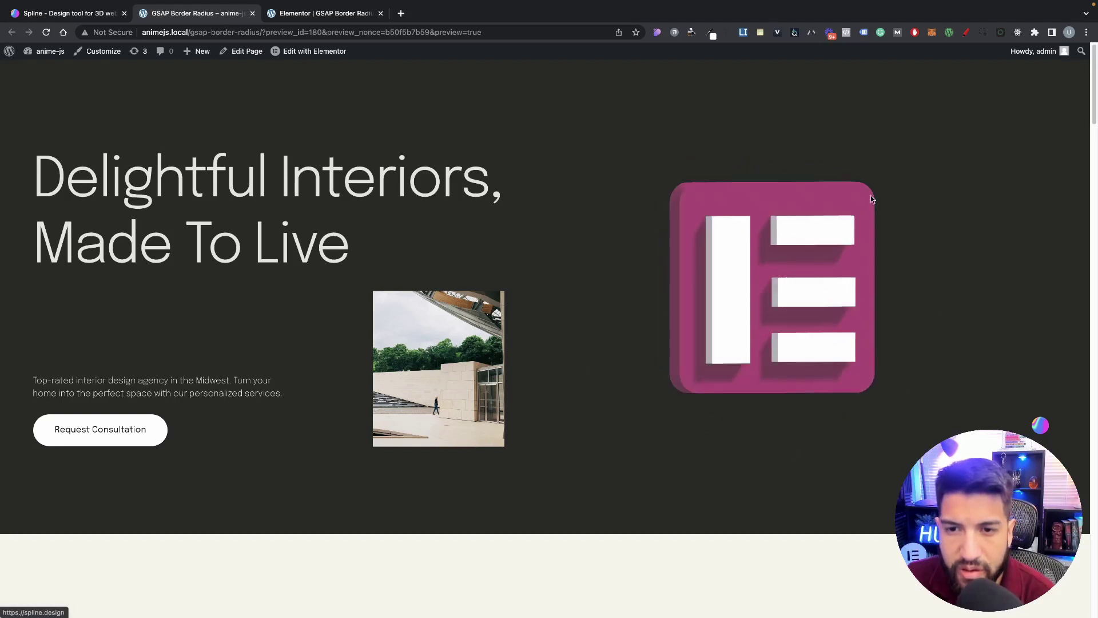
left_click(184, 72)
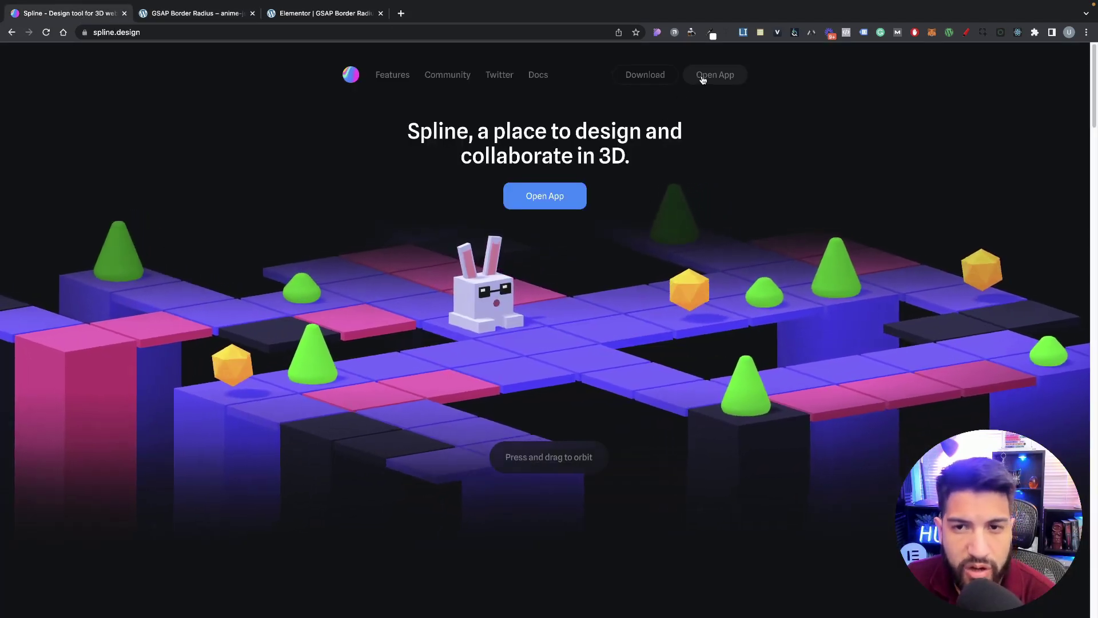
left_click(545, 195)
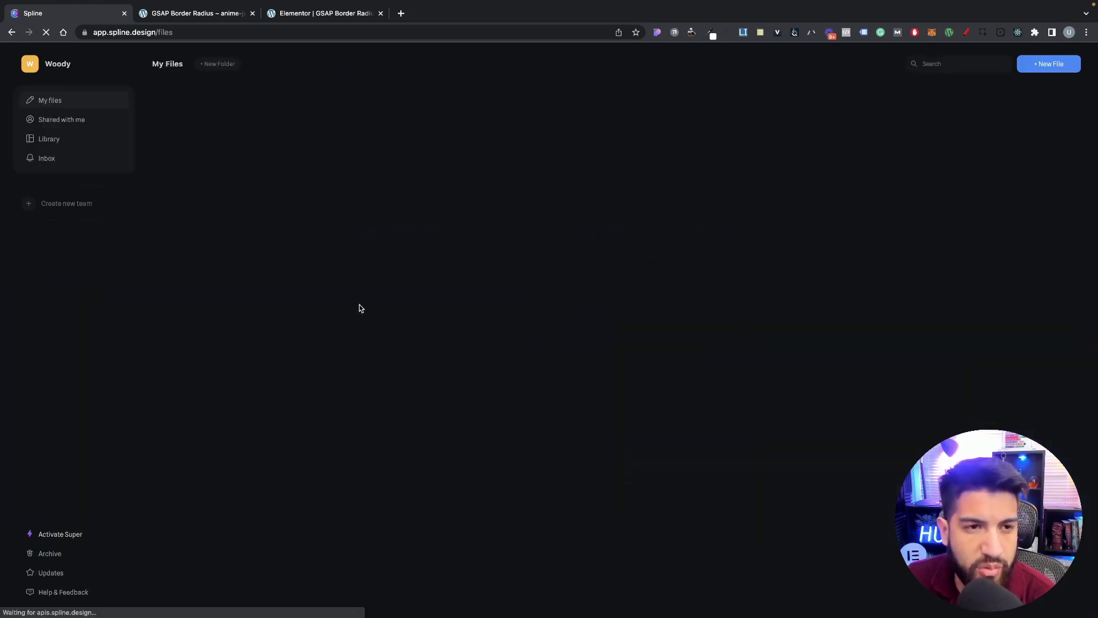
left_click(54, 65)
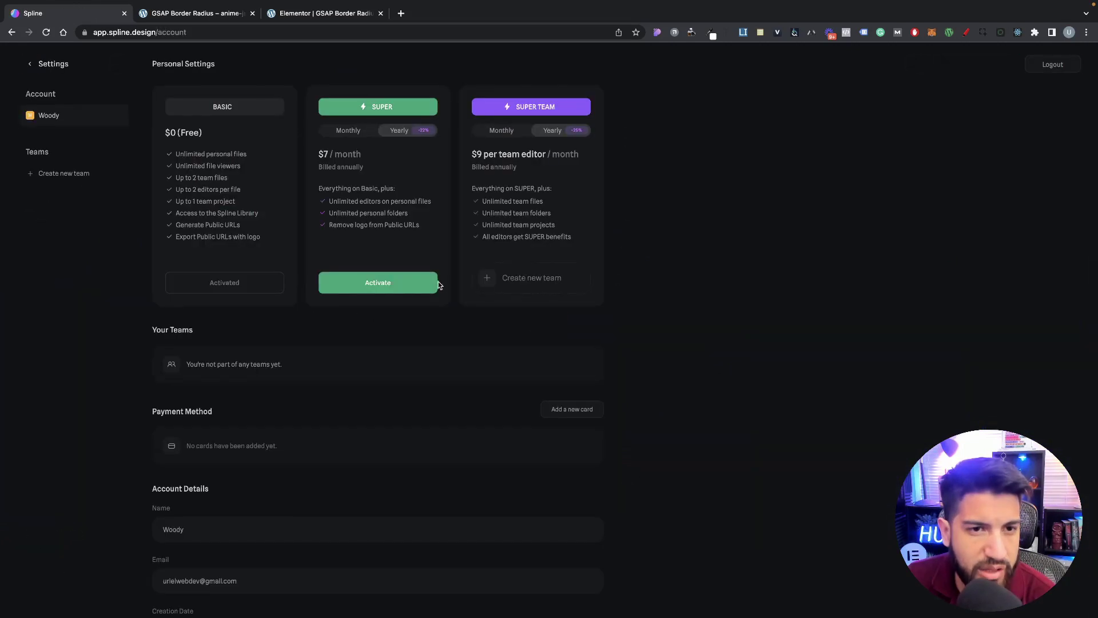
Step: Compare the monthly and yearly pricing of the Super plan
left_click(350, 131)
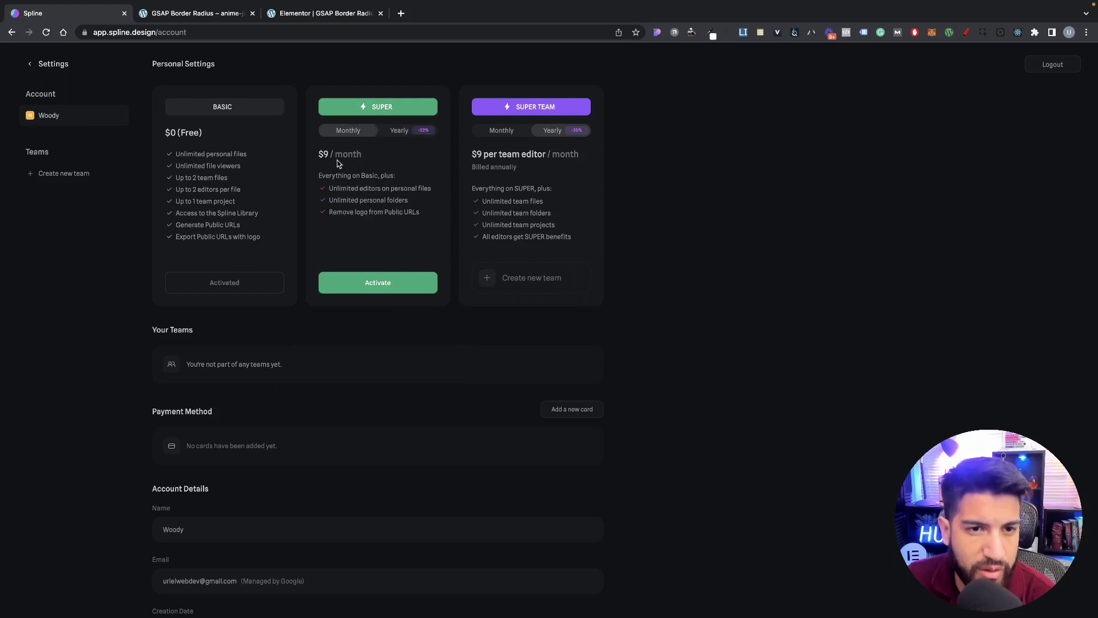
left_click(387, 133)
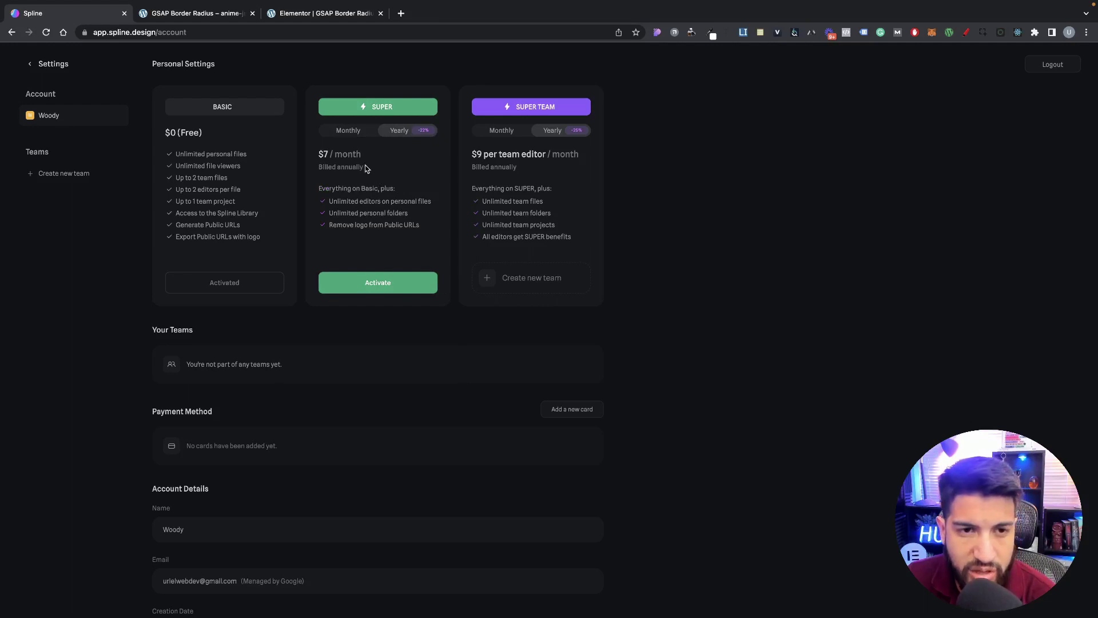
left_click(345, 129)
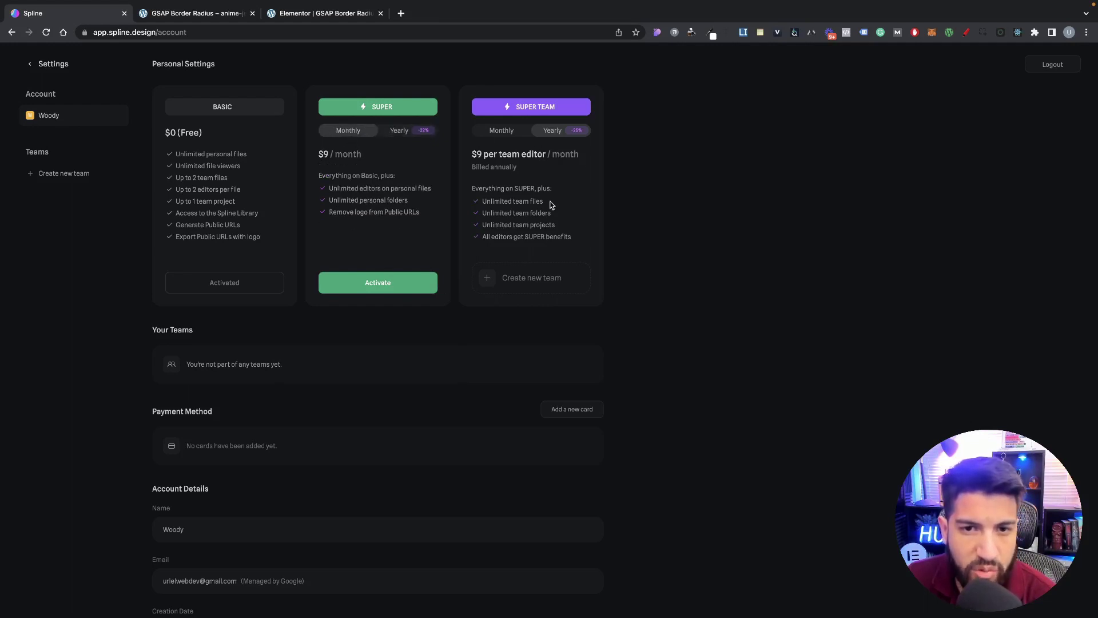
left_click(399, 132)
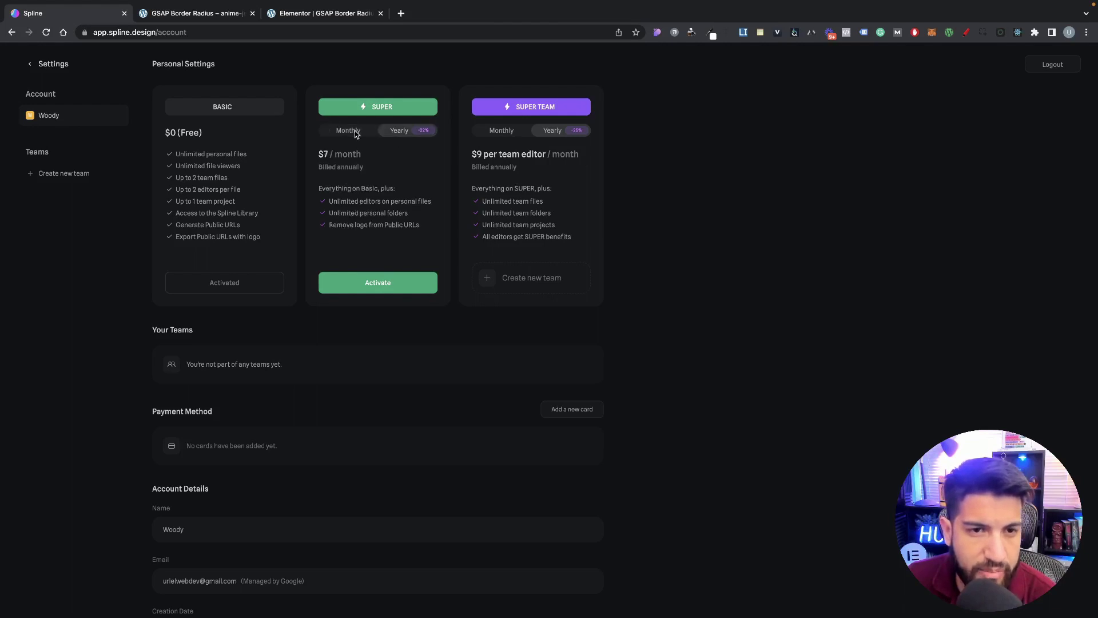
left_click(355, 131)
left_click(392, 130)
left_click(366, 132)
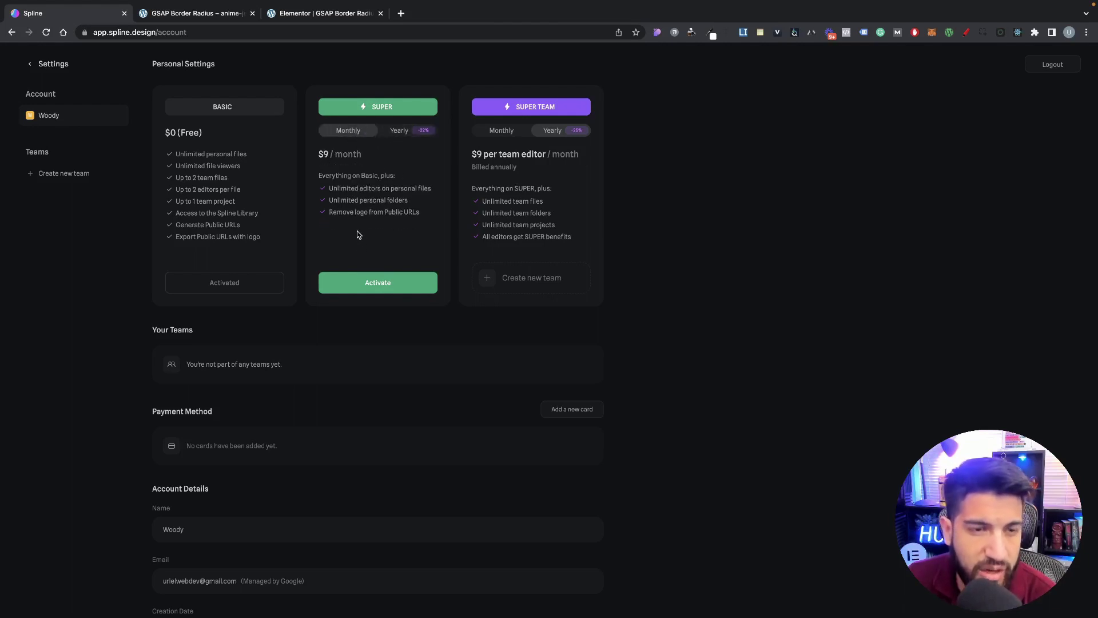
Step: Check the Basic plan's features against the Spline logo badge on the GSAP Border Radius preview page
left_click(217, 15)
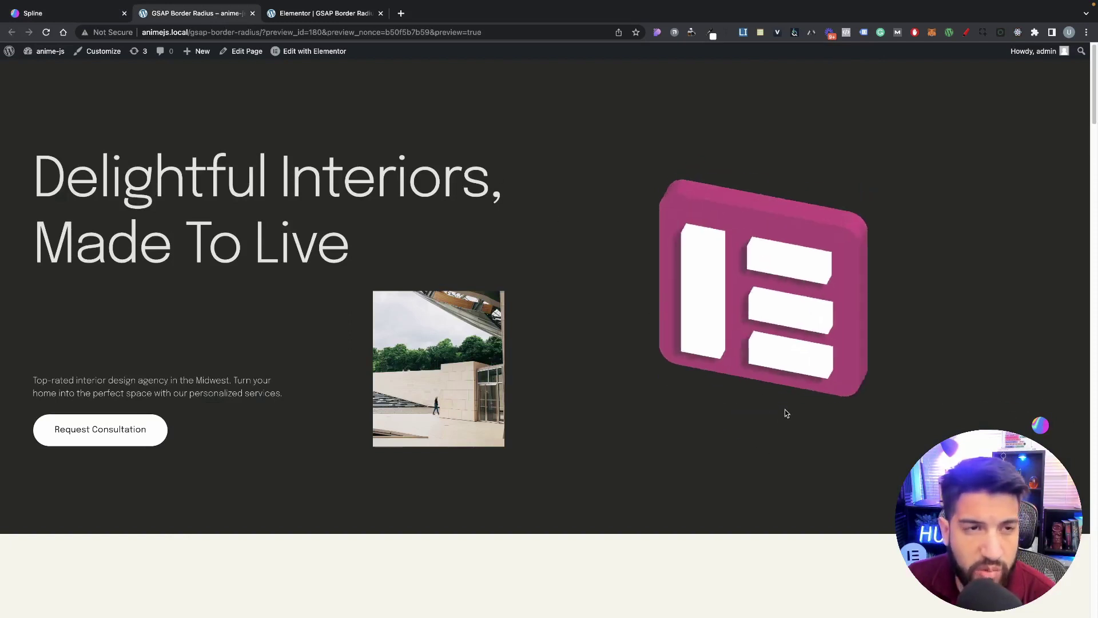
left_click(68, 12)
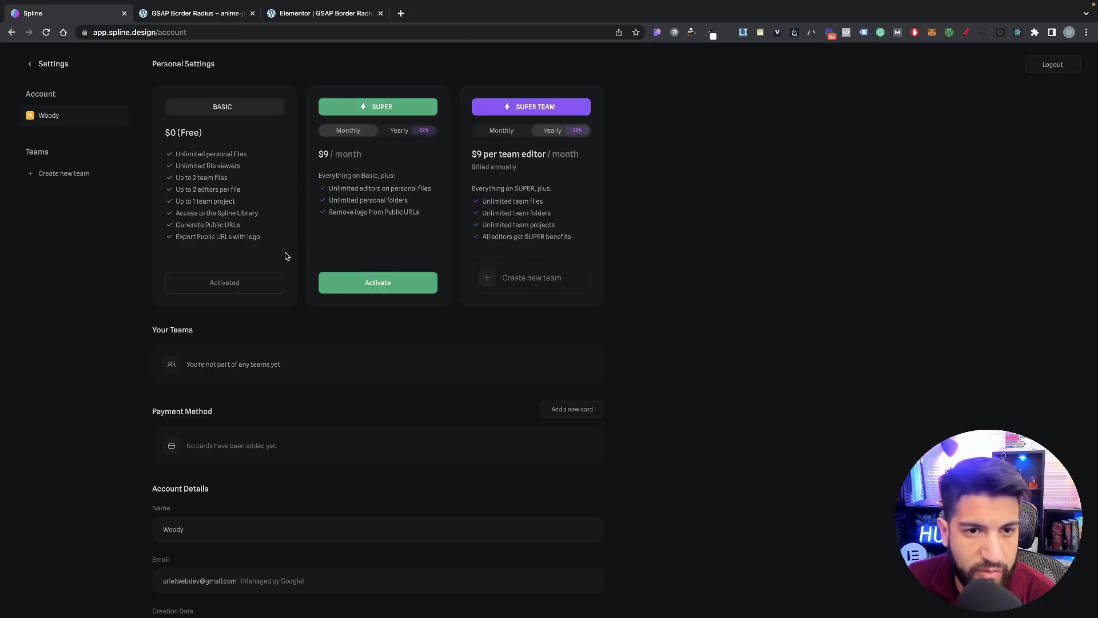
left_click(165, 14)
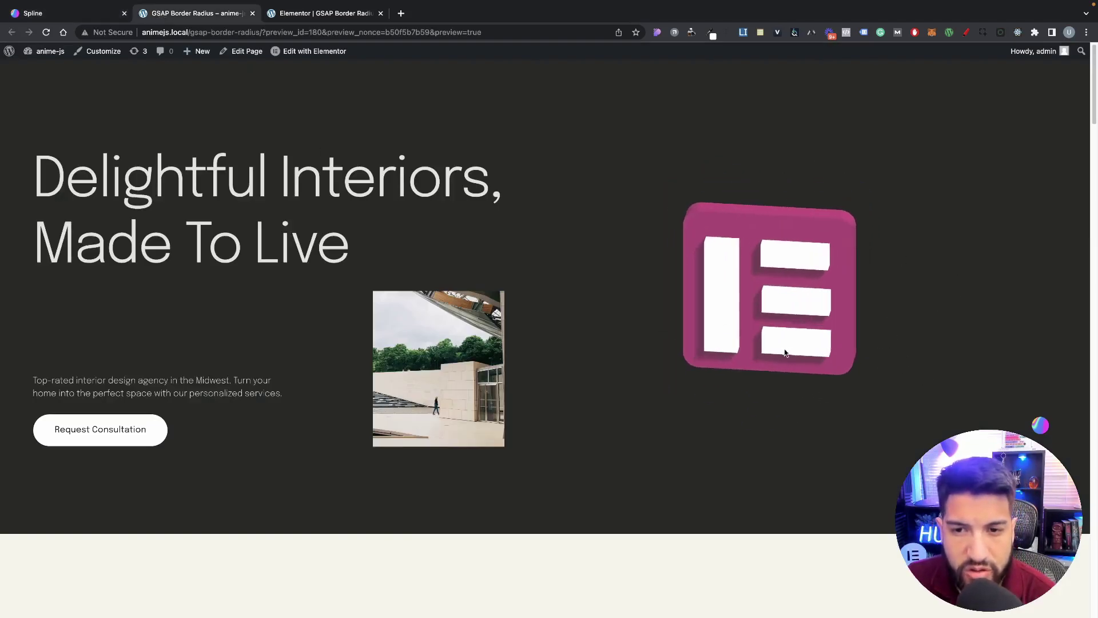
scroll(358, 279, "down", 6)
scroll(358, 279, "up", 6)
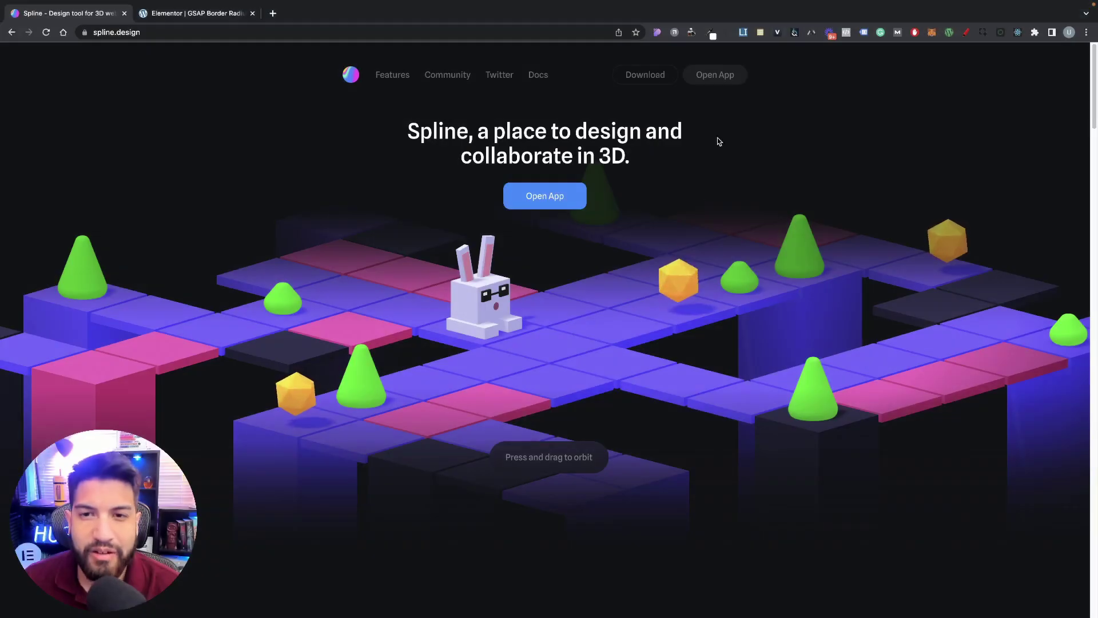
Step: Open the Spline app, create a new file and name it "Elementor Logo v2"
left_click(705, 77)
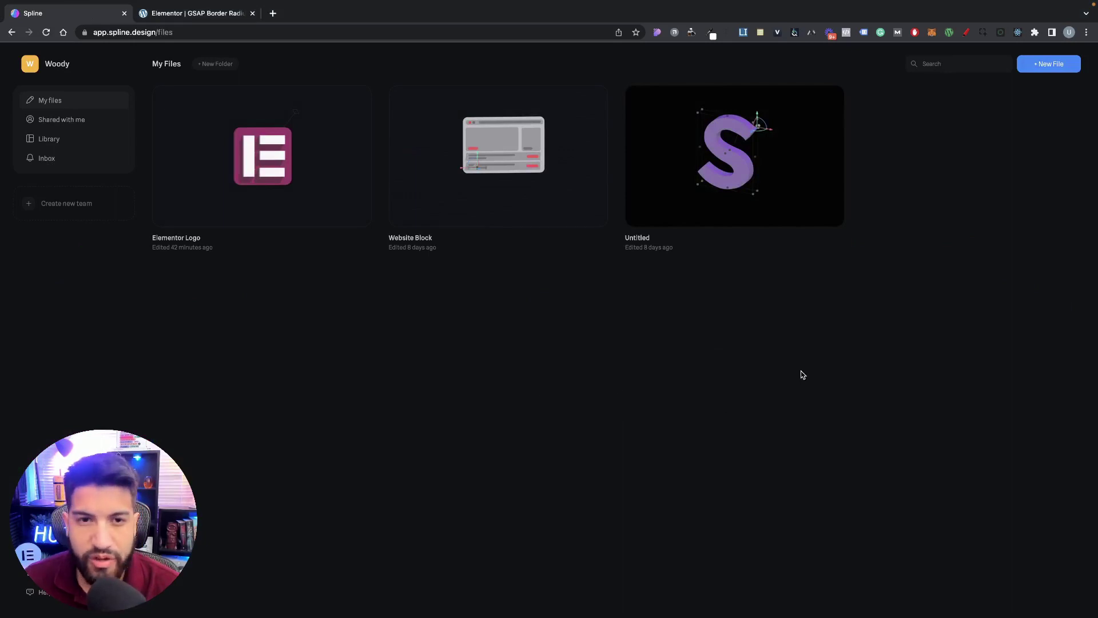
left_click(1048, 71)
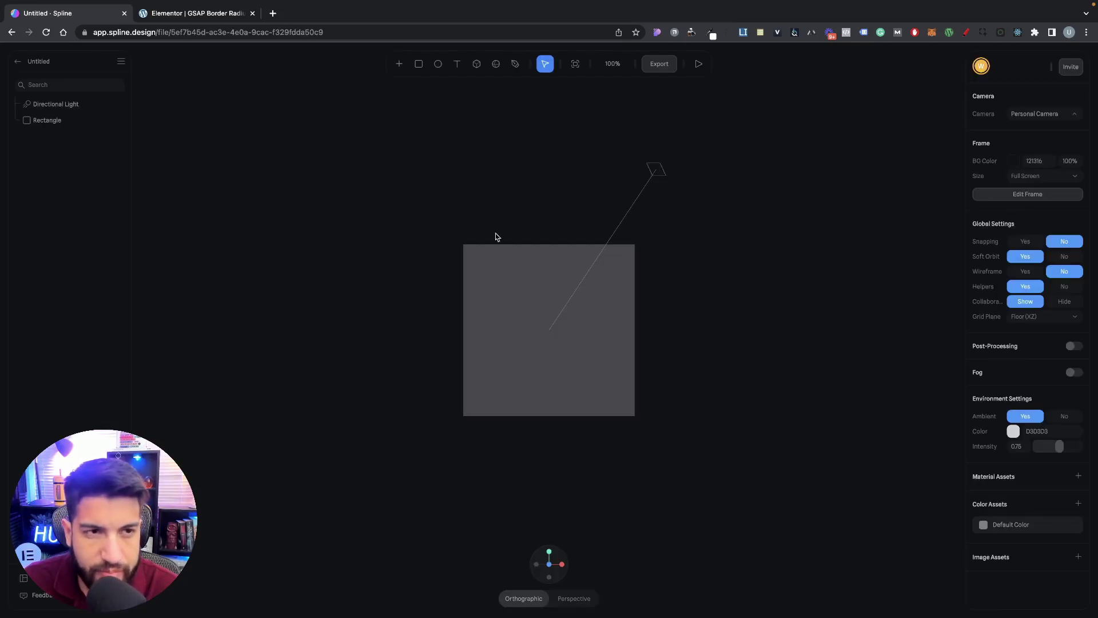
left_click(65, 60)
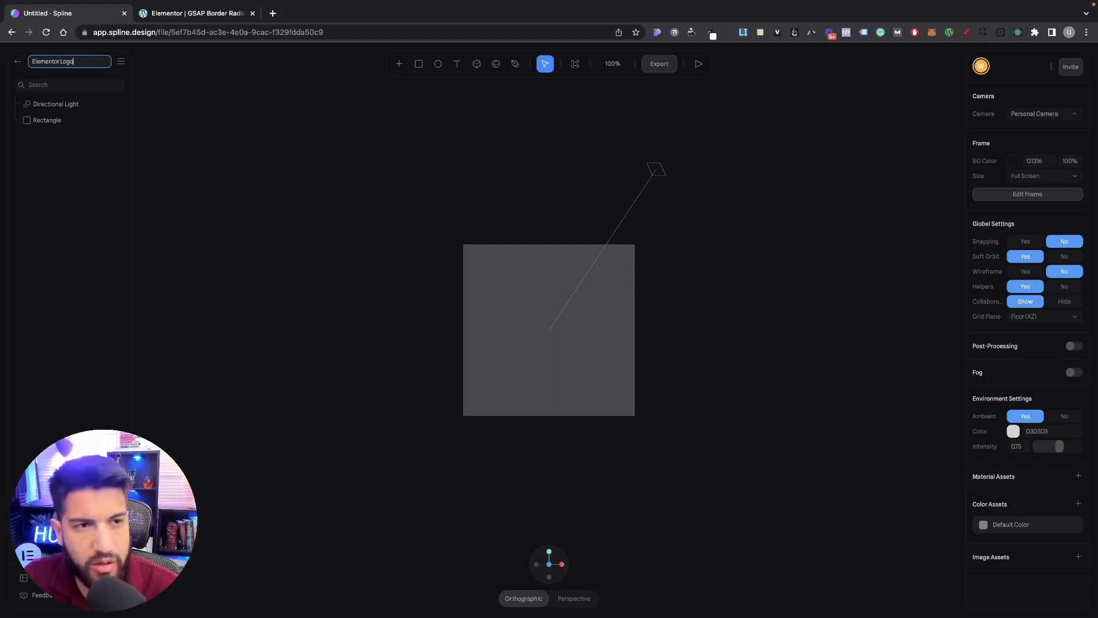
key("Return")
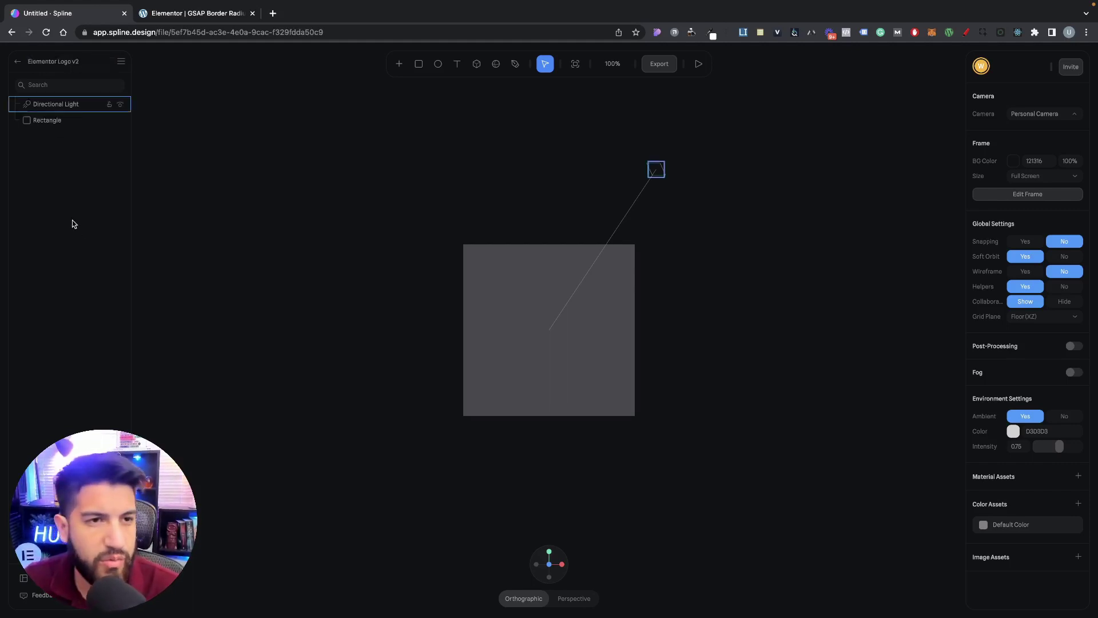
left_click(472, 325)
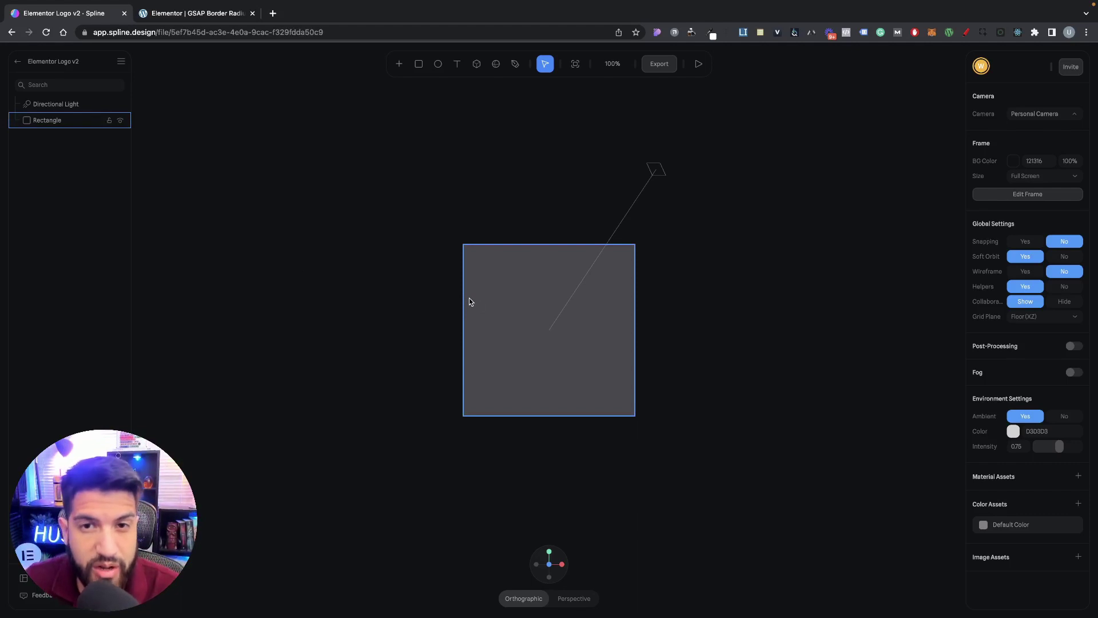
left_click(653, 275)
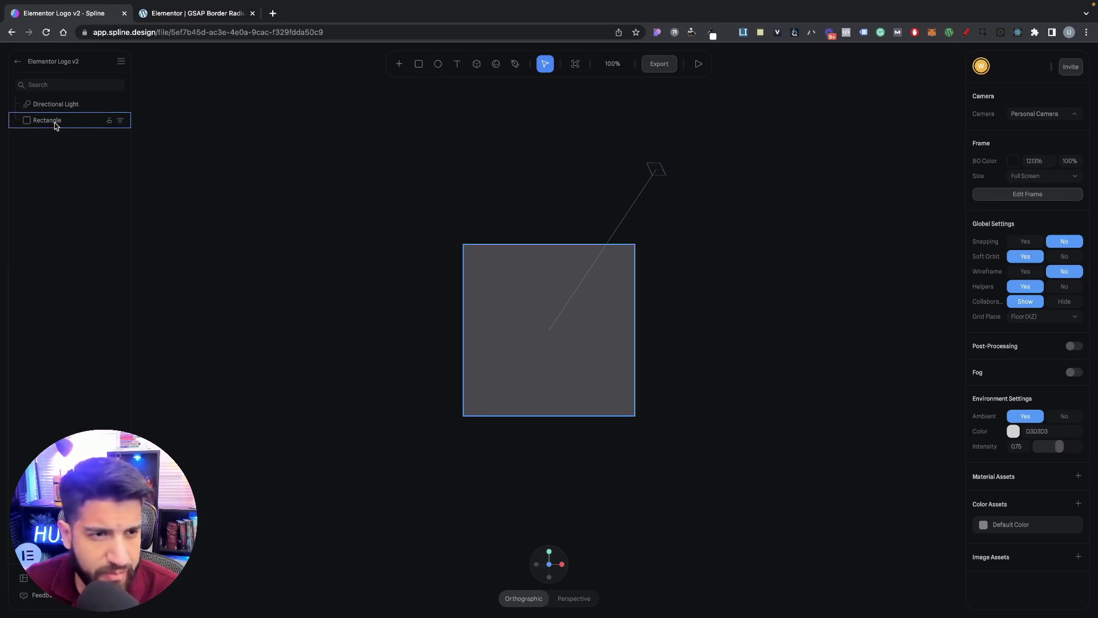
Step: Draw a second rectangle about 165 by 226 above and left of the default one, and delete it
left_click(419, 64)
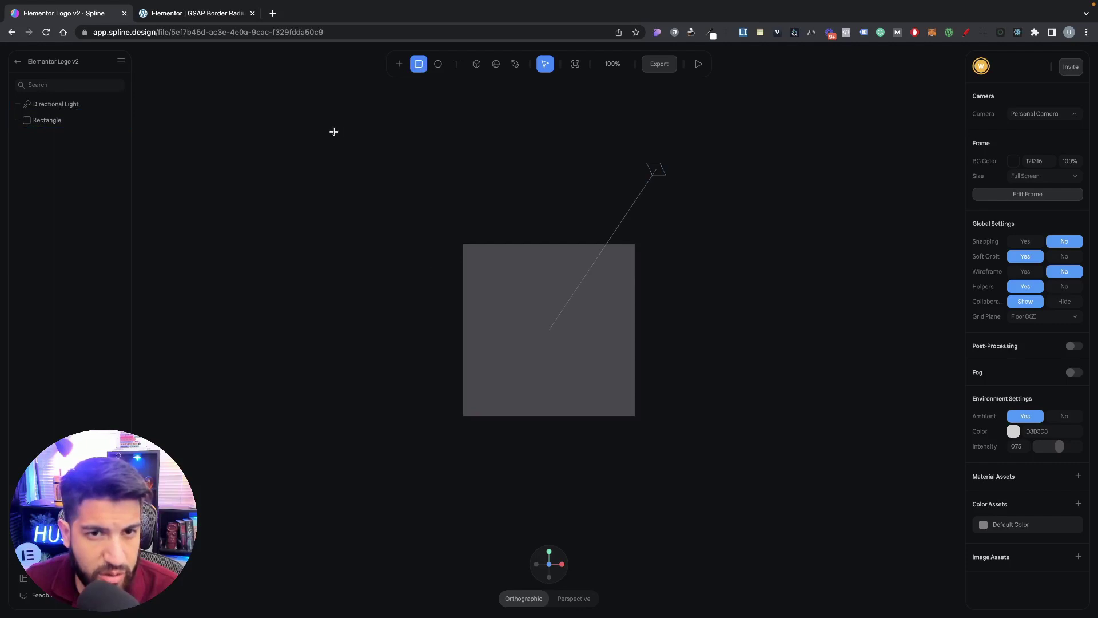
left_click_drag(333, 132, 422, 252)
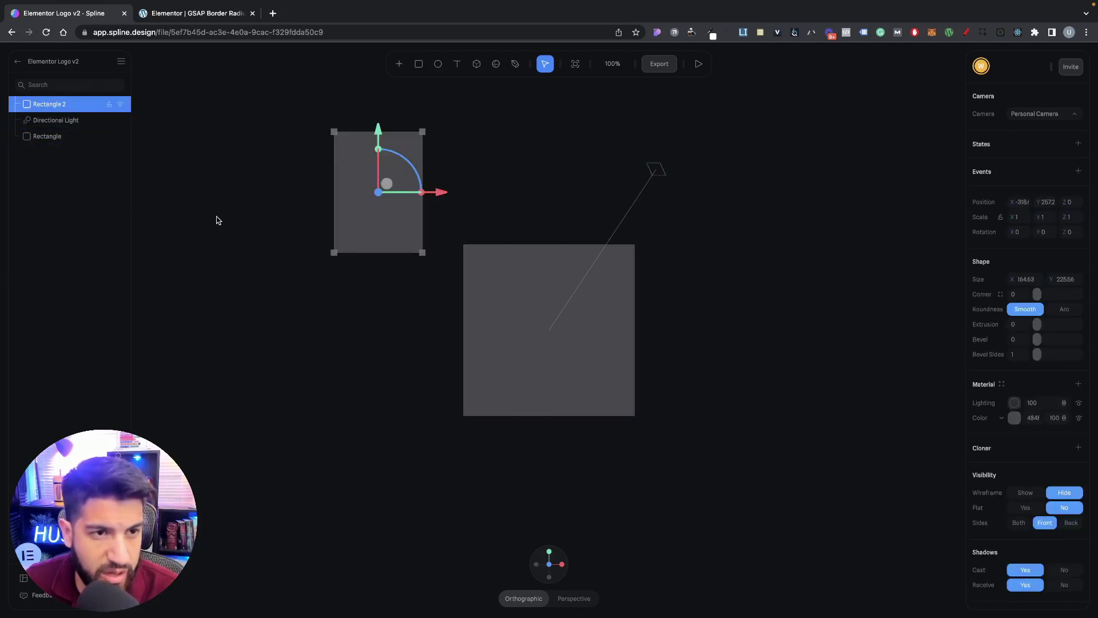
key("Delete")
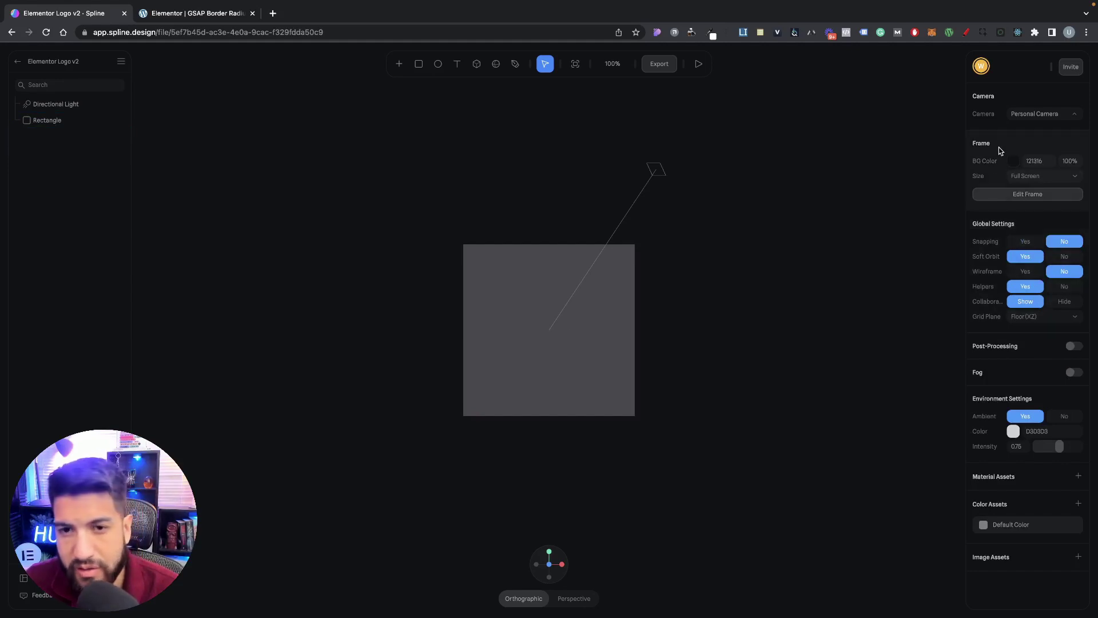
Step: Inspect the default rectangle's shape properties and the scene's frame and global settings
left_click(574, 338)
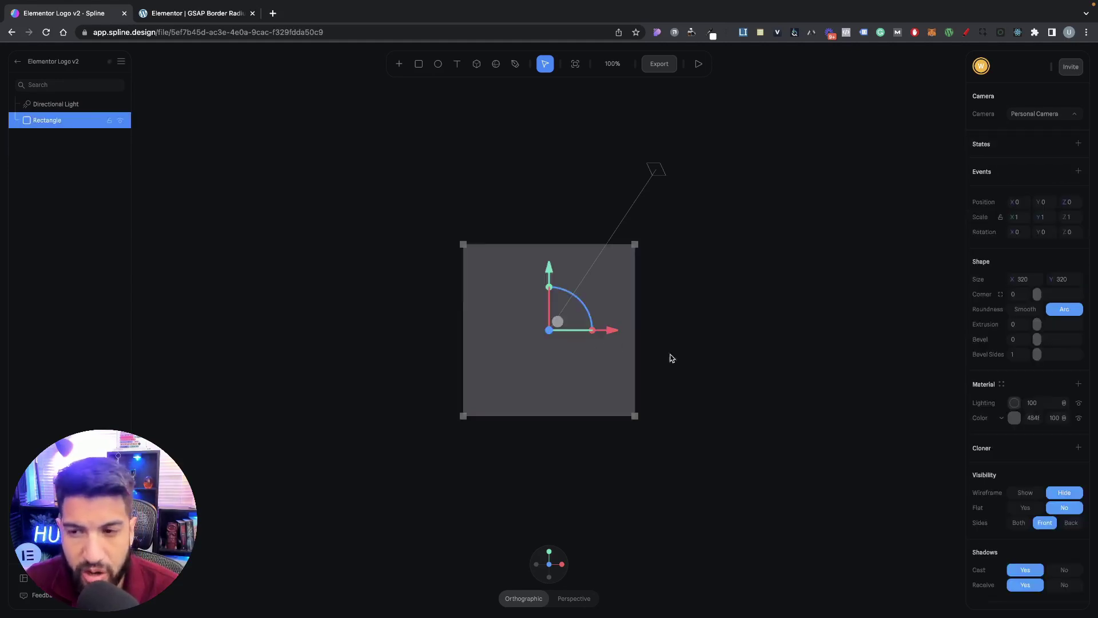
left_click(367, 183)
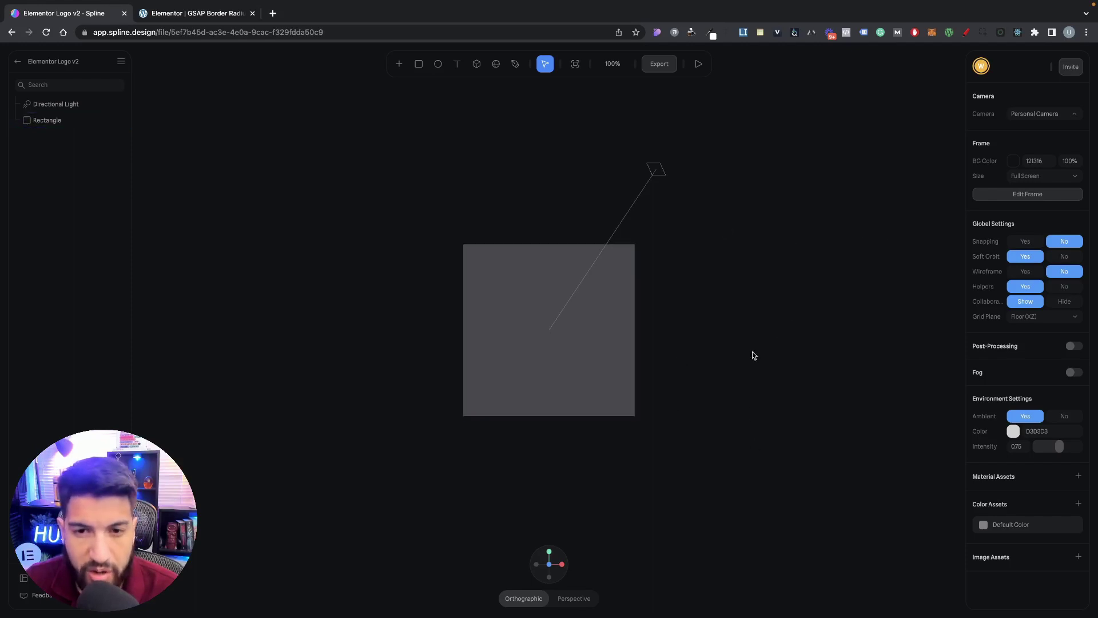
left_click(624, 366)
left_click(828, 447)
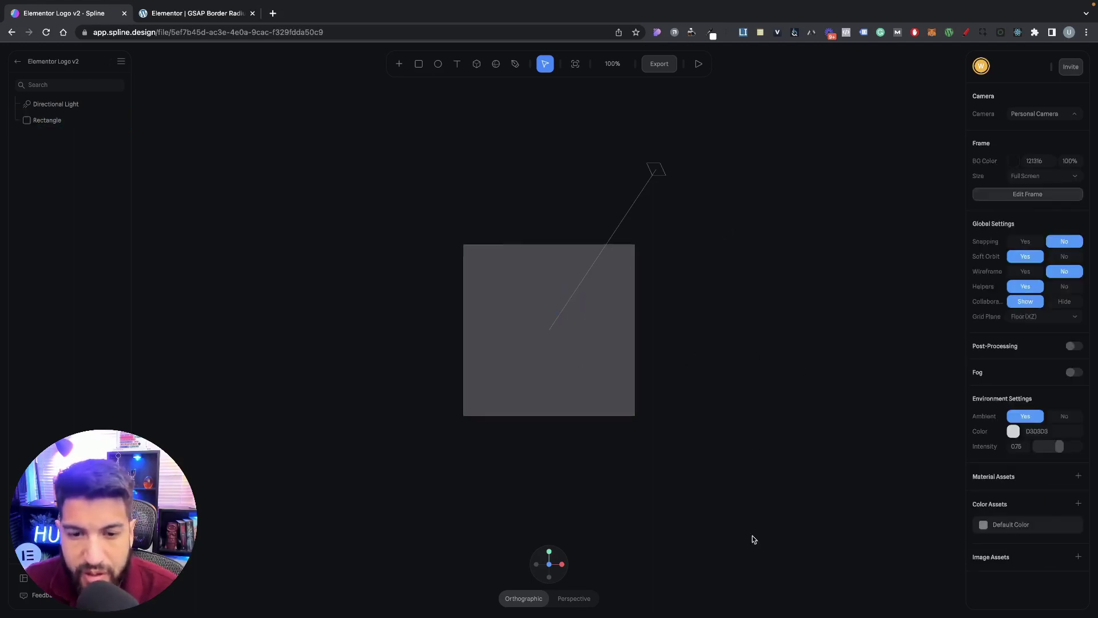
Step: Examine the scene from another axis view, restore the default view, and compare the Perspective and Orthographic projections
mouse_move(557, 569)
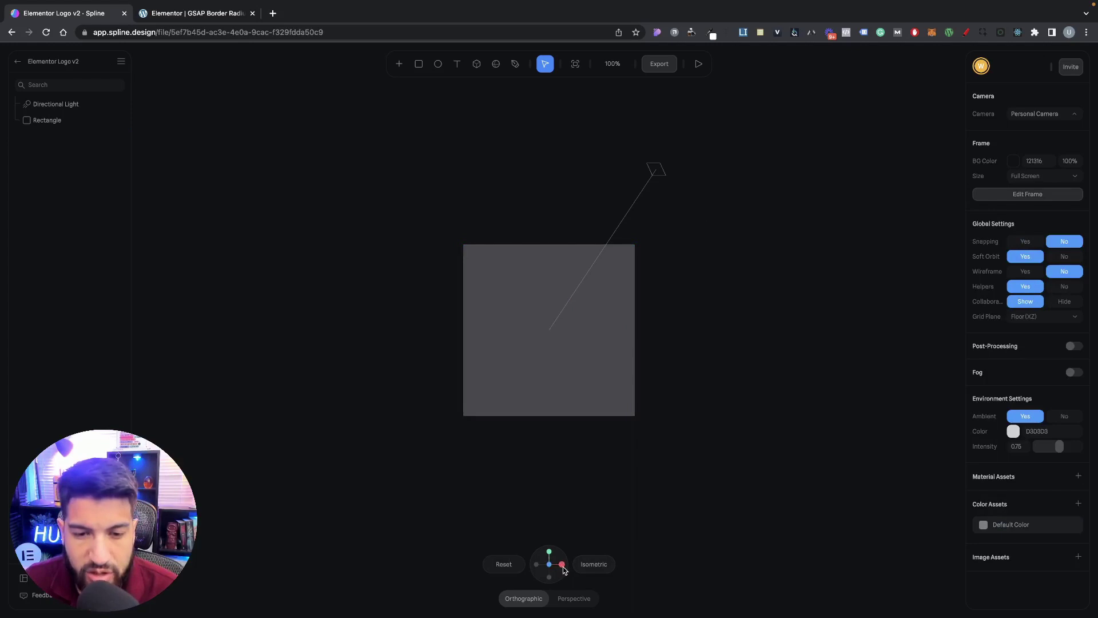
mouse_move(543, 569)
left_mouse_down()
mouse_move(544, 578)
mouse_move(537, 572)
left_mouse_up()
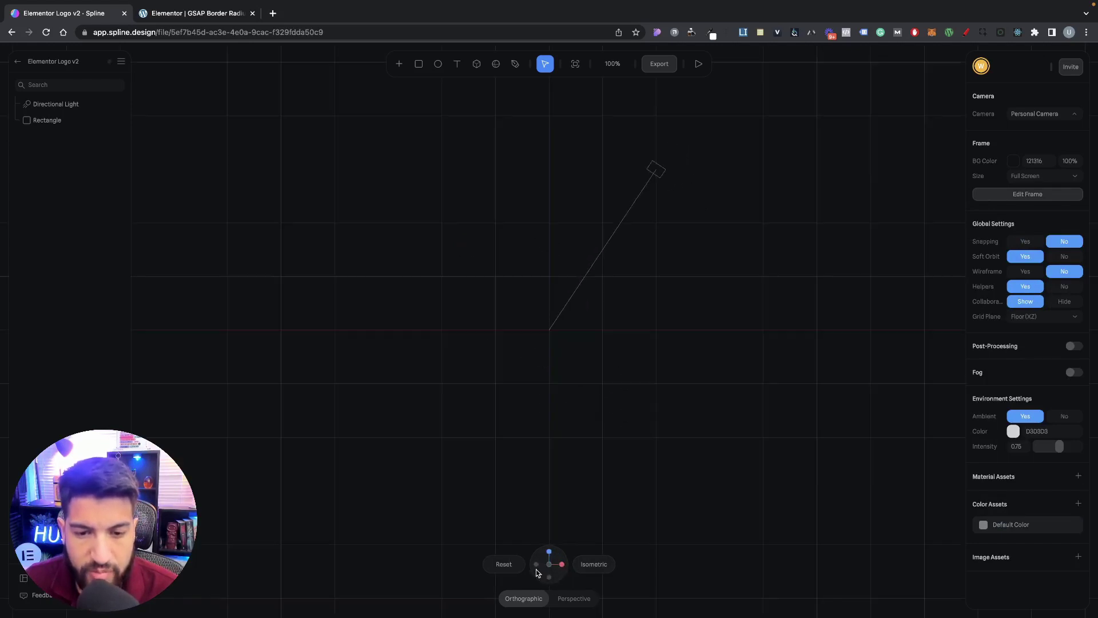
left_click(504, 564)
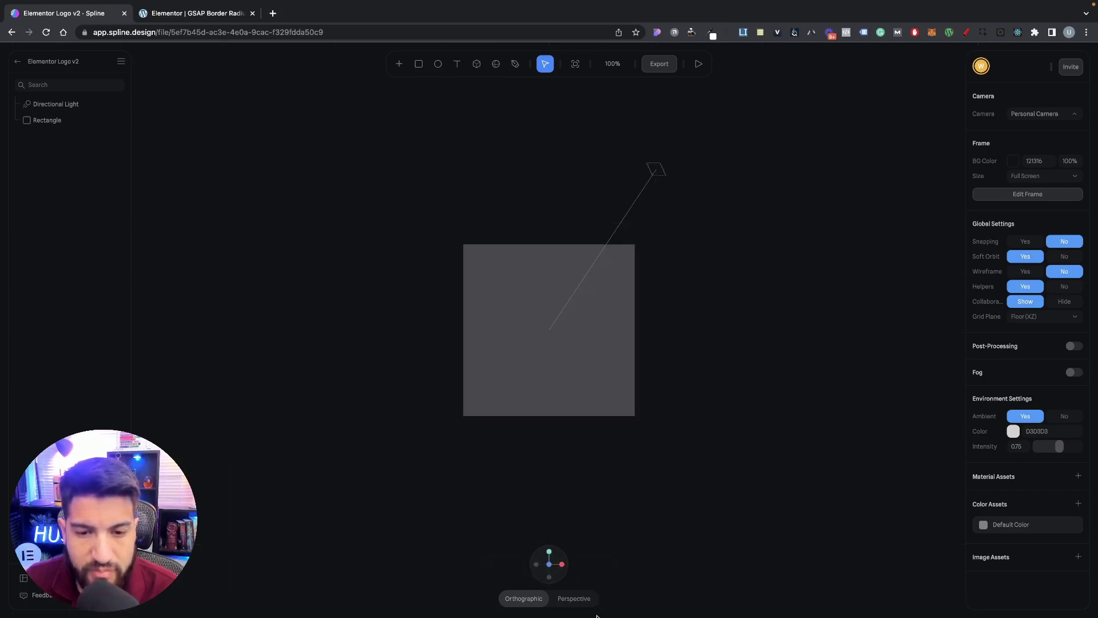
left_click(583, 599)
left_click(534, 600)
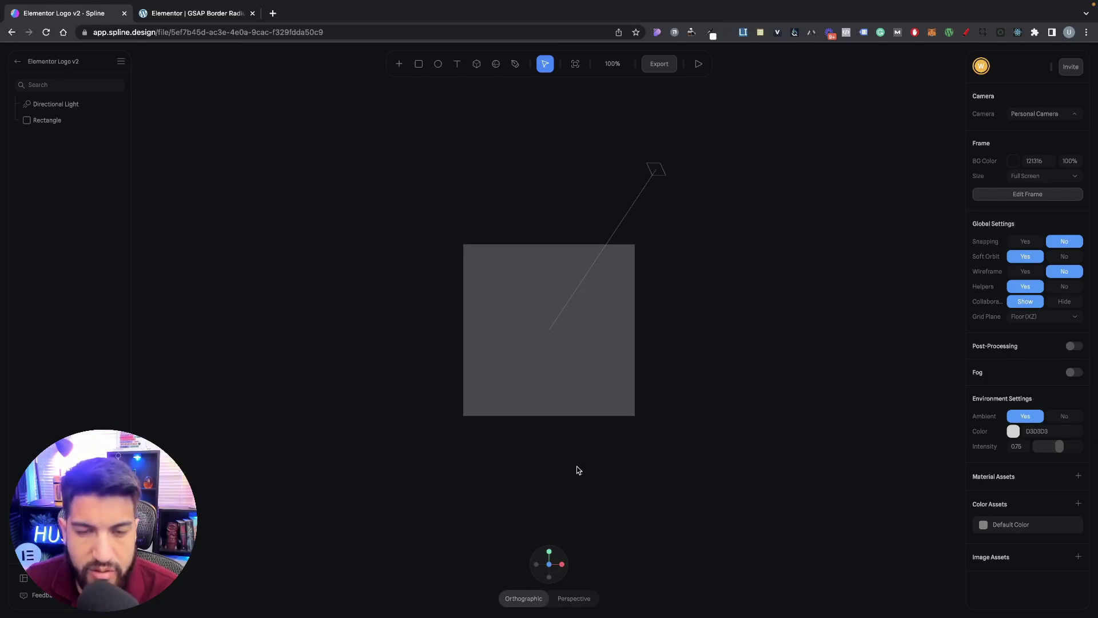
left_click(561, 337)
key("Escape")
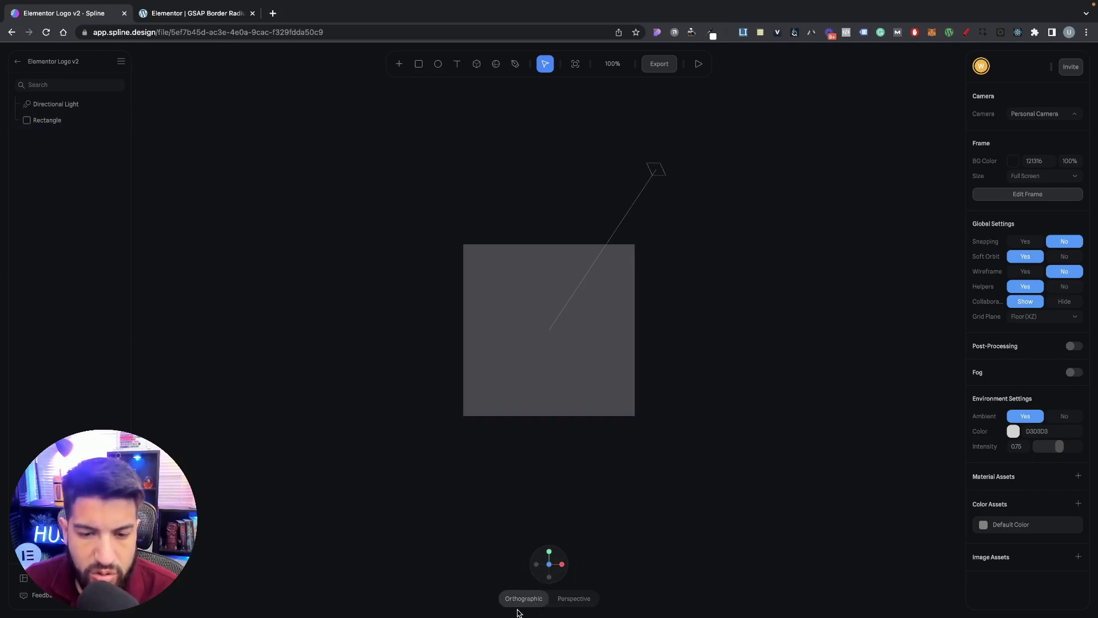
left_click(562, 347)
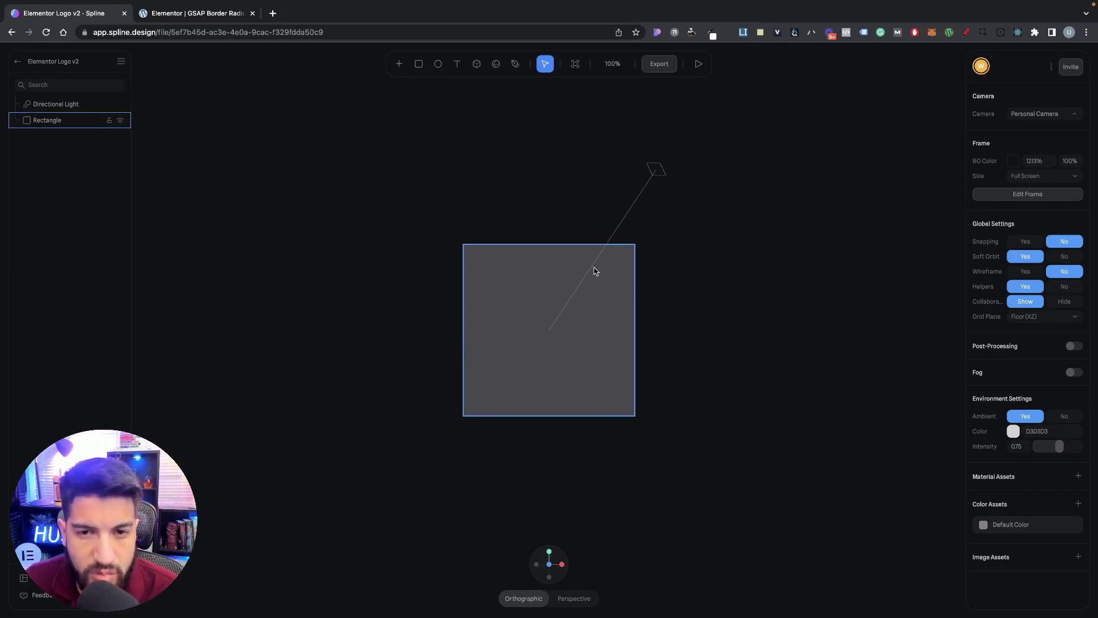
Step: Round the default rectangle's corners with a corner value of 33
left_click(513, 312)
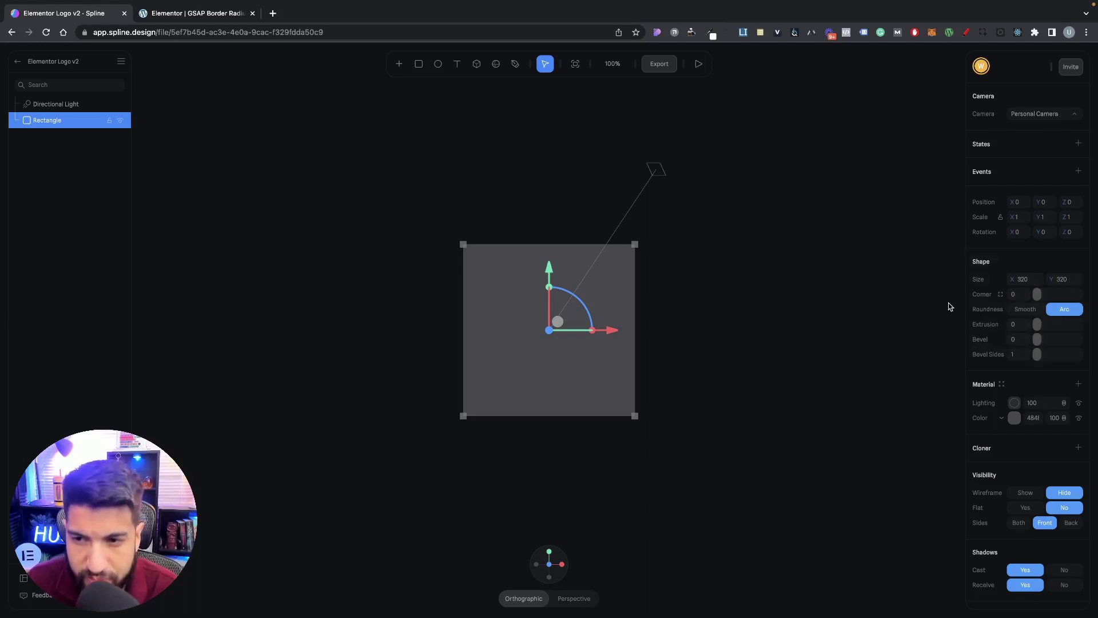
left_click_drag(1037, 294, 1052, 296)
left_click(1017, 295)
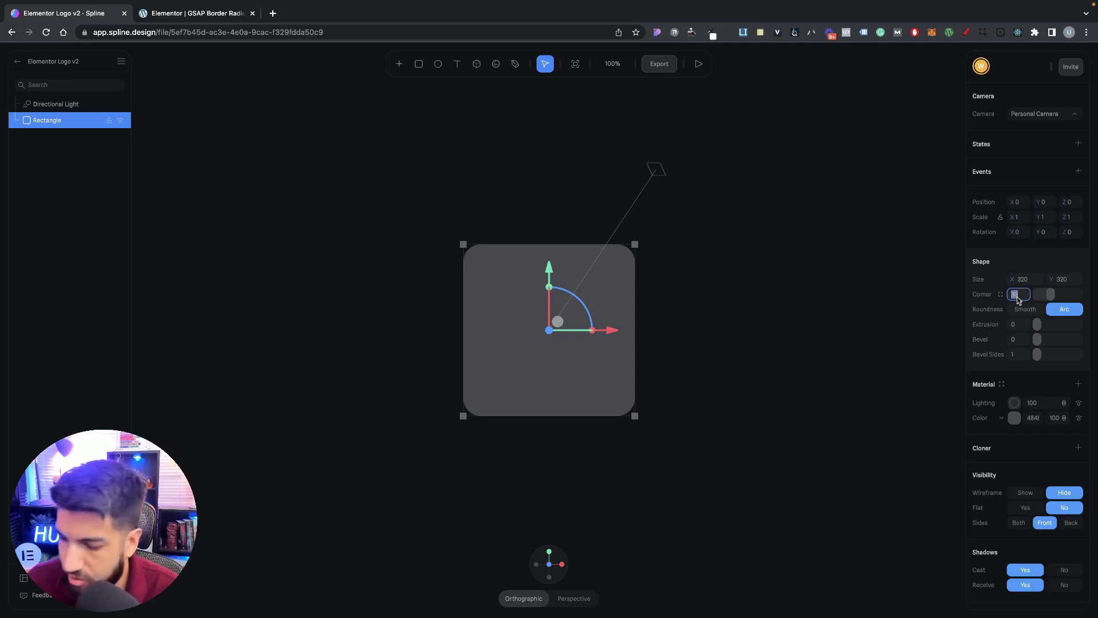
type("3")
left_click(928, 324)
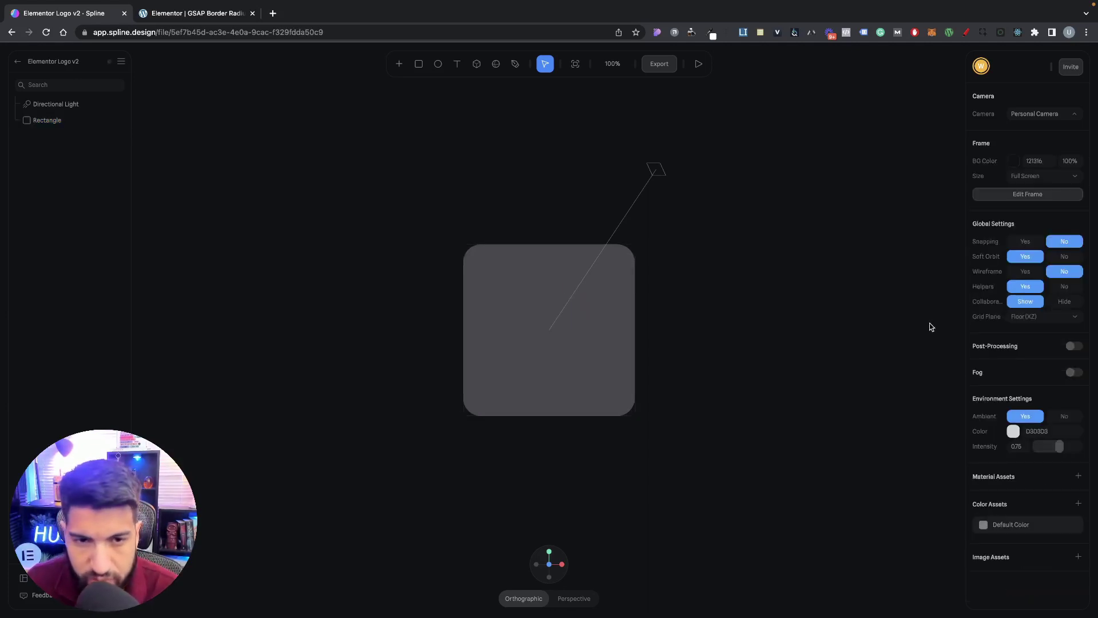
Step: Set the rectangle's material color to dark magenta, RGB(130, 15, 68)
left_click(572, 335)
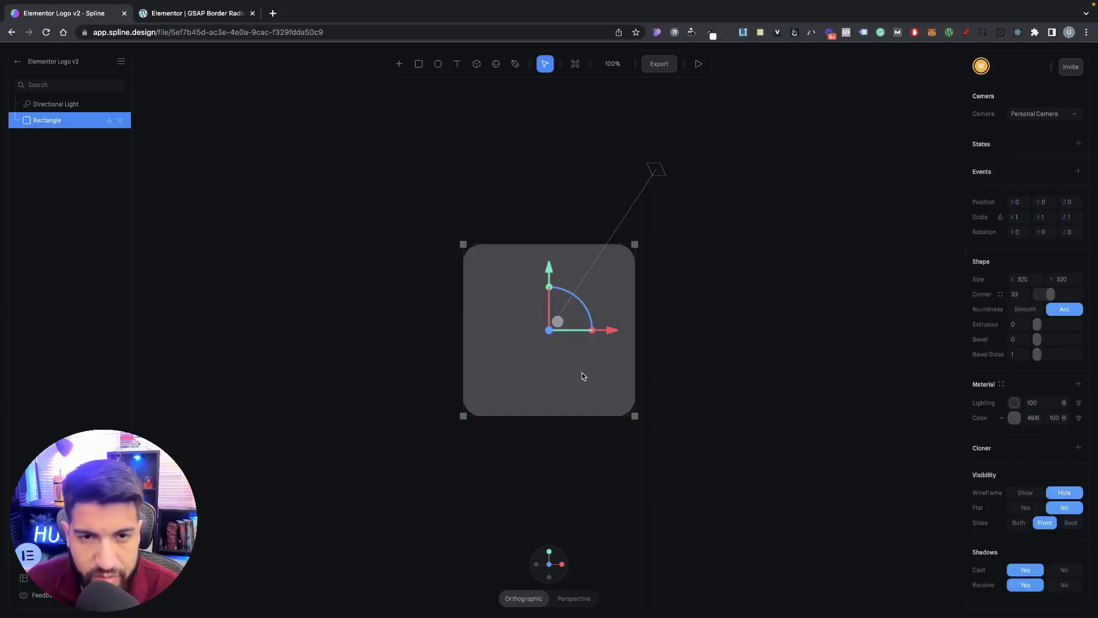
left_click(1015, 419)
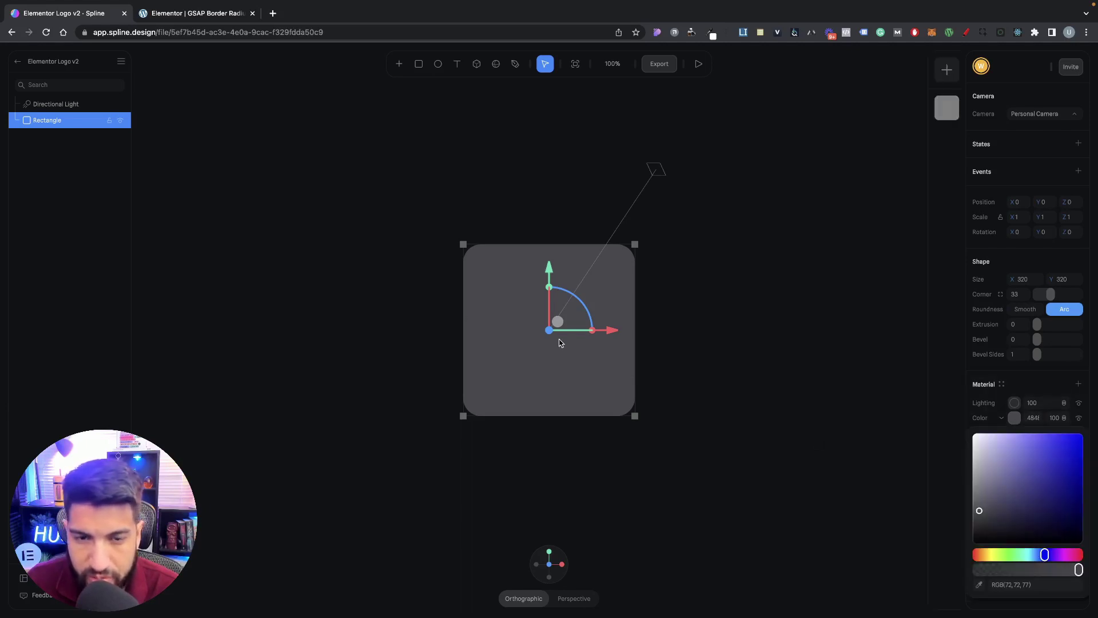
left_click(1013, 419)
left_click(1014, 420)
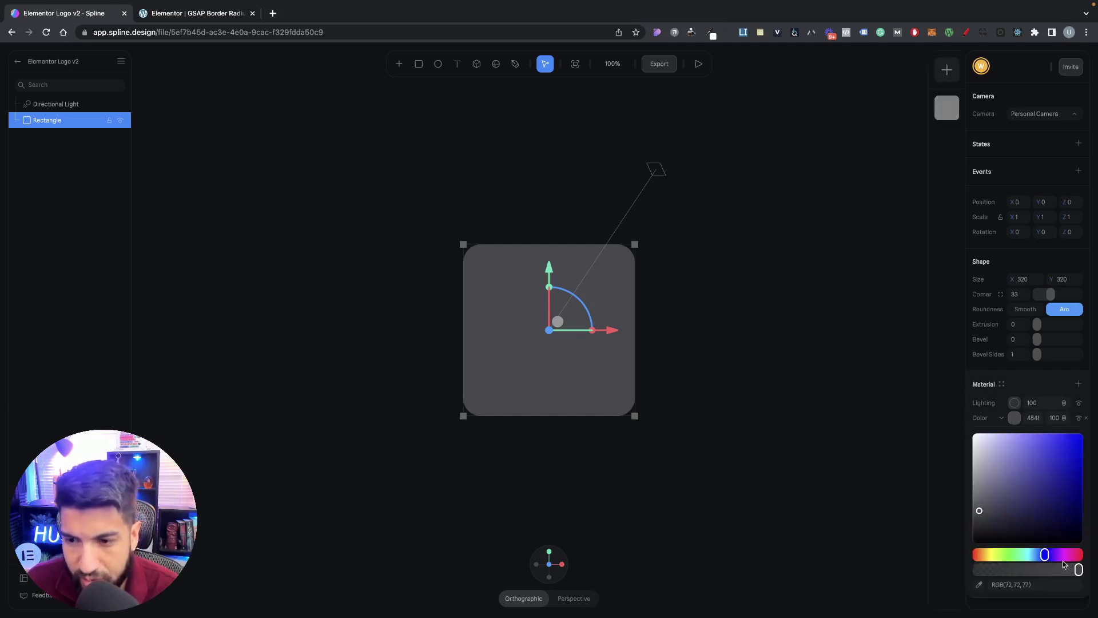
left_click_drag(1046, 555, 1071, 554)
left_click_drag(1066, 488, 1070, 487)
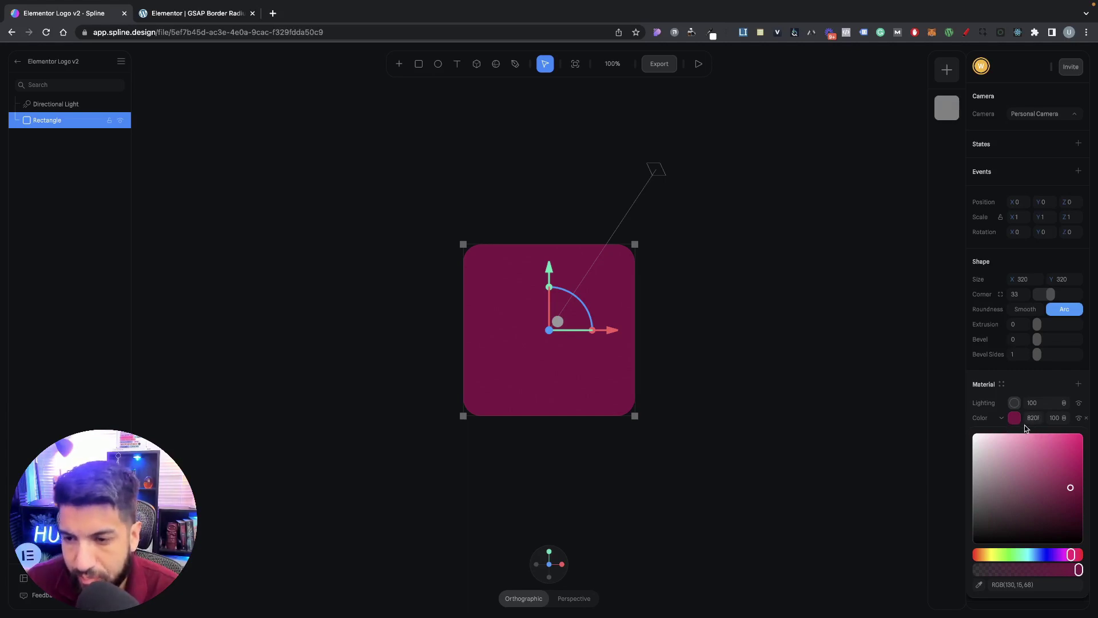
left_click(1041, 388)
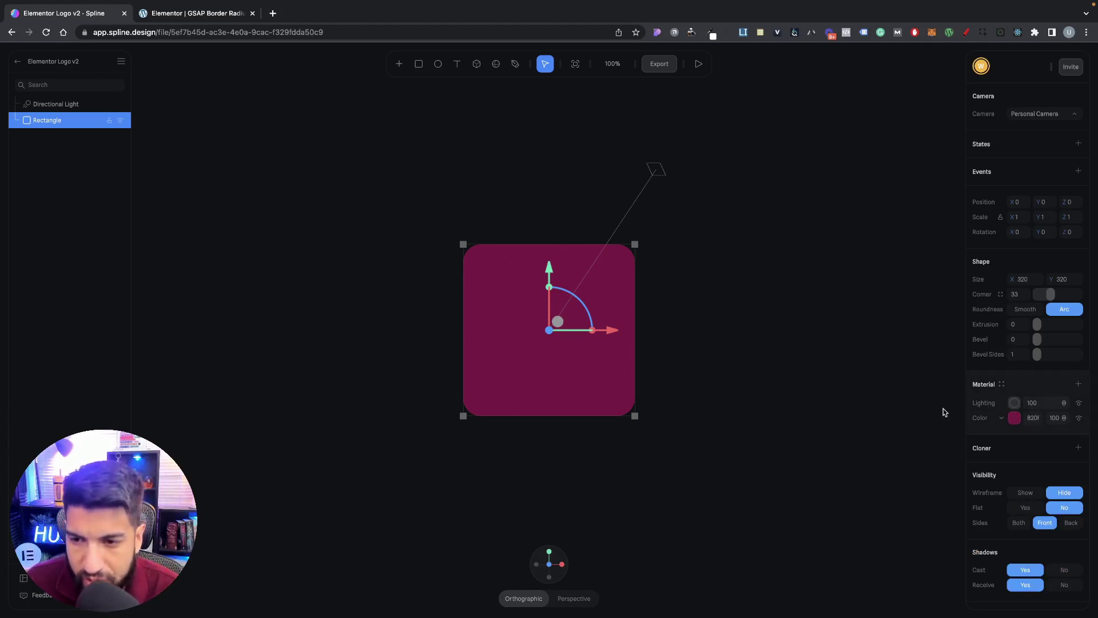
Step: Set the rectangle material's lighting type to Lambert
left_click(1015, 404)
left_click(1027, 435)
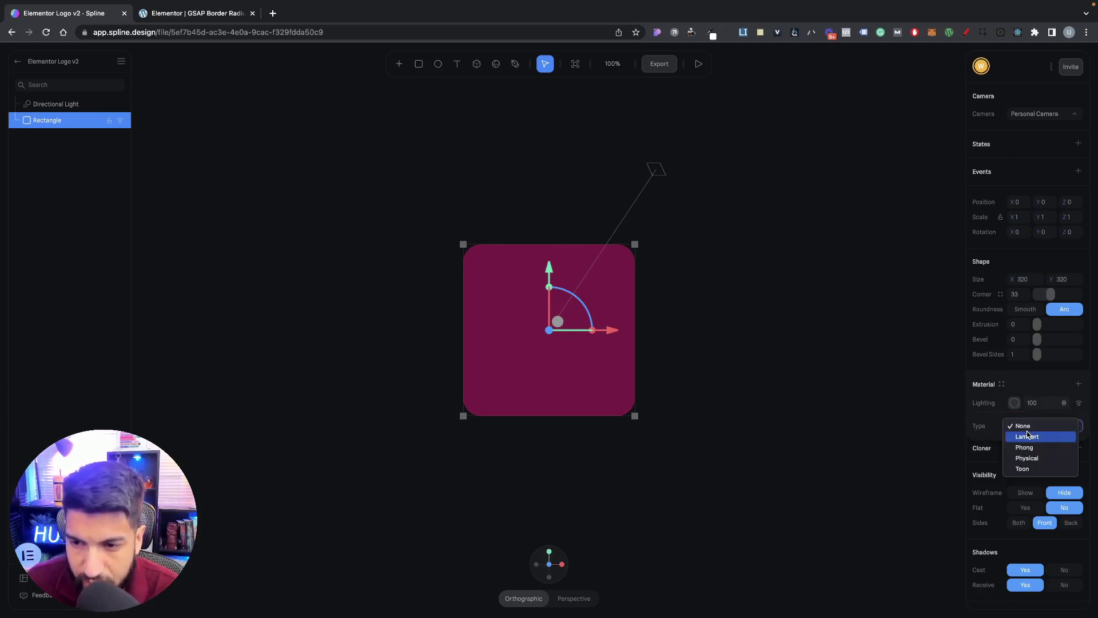
key("Escape")
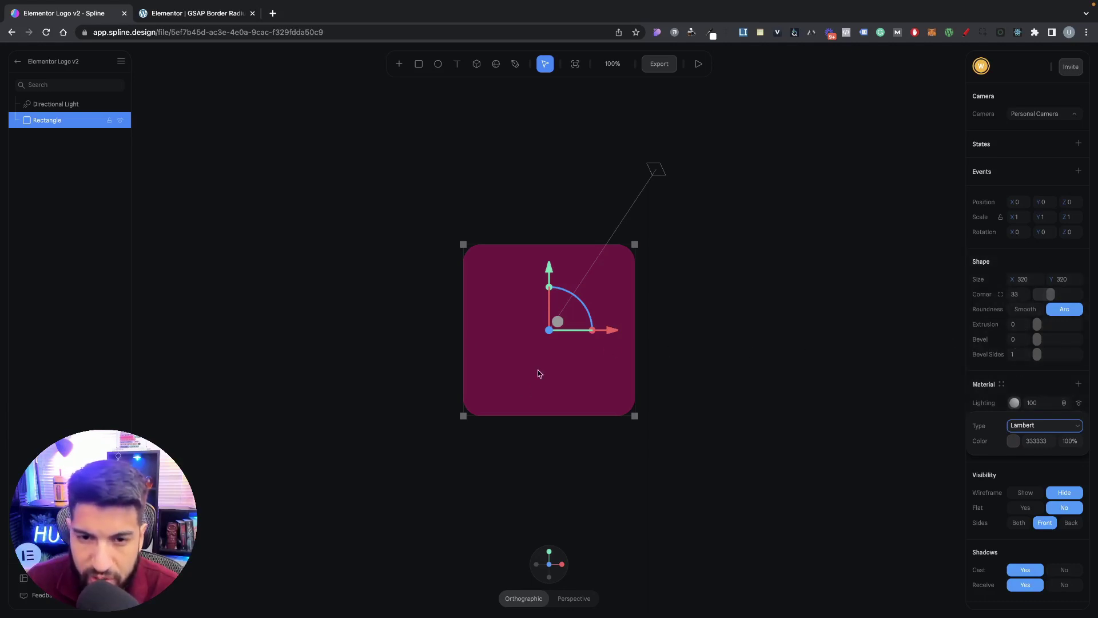
Step: Extrude the rectangle by 40 and view the resulting slab at an angle
left_click(1017, 325)
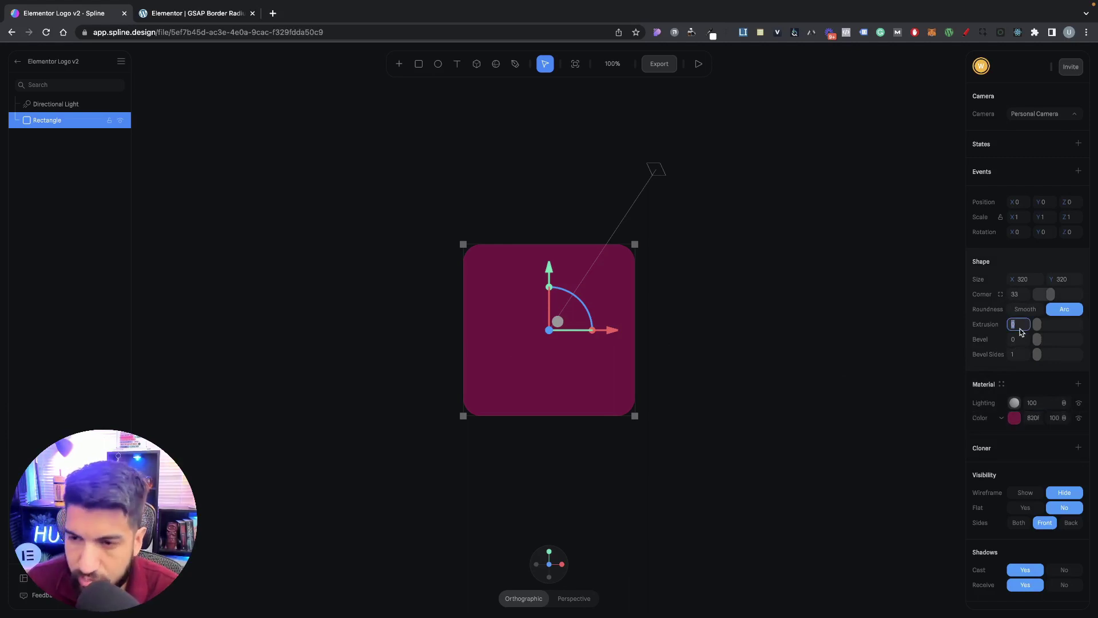
type("40")
key("Return")
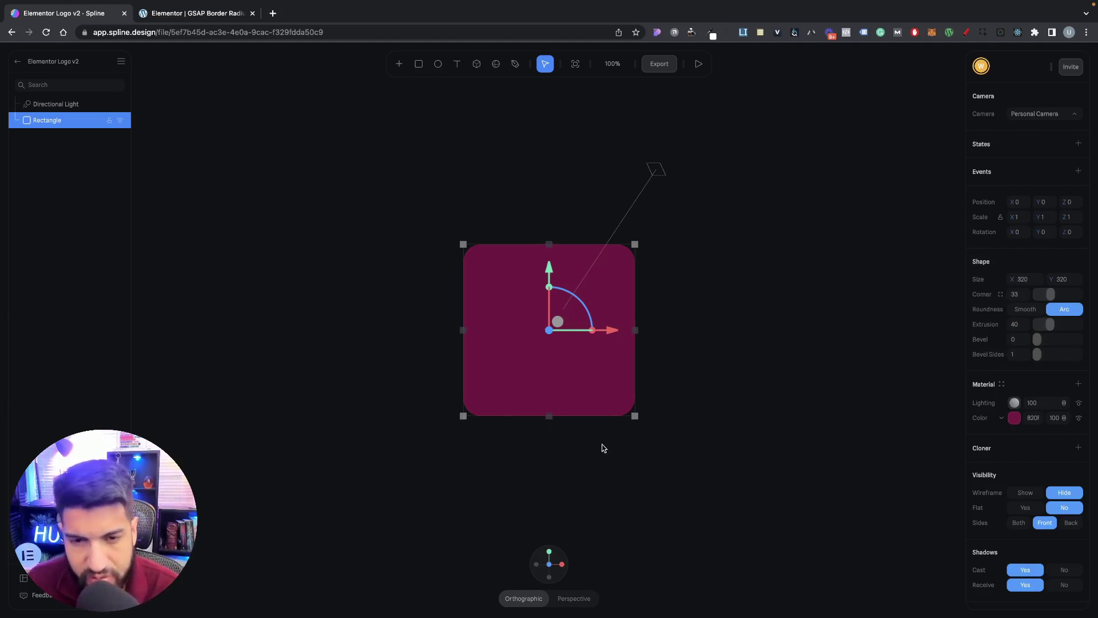
left_click(628, 446)
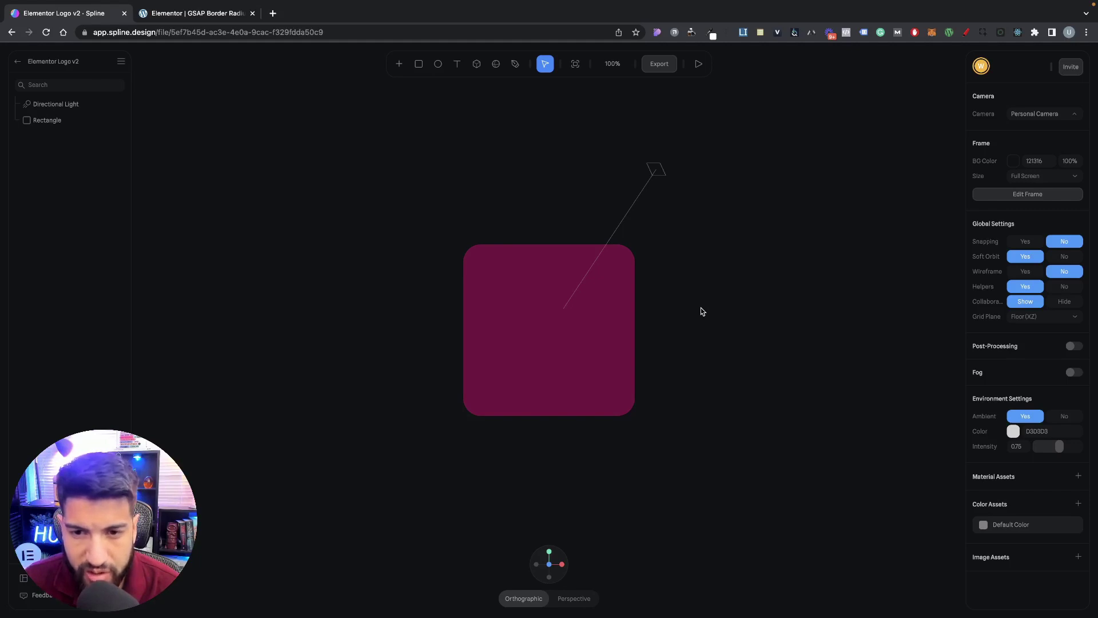
middle_click_drag(702, 311, 726, 325)
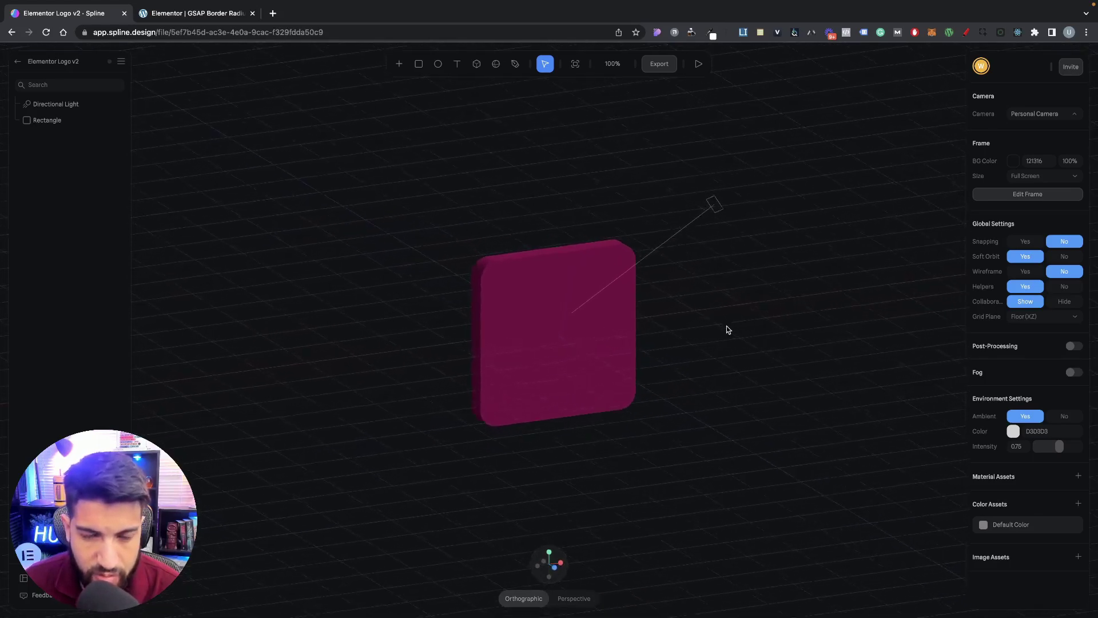
left_click(481, 399)
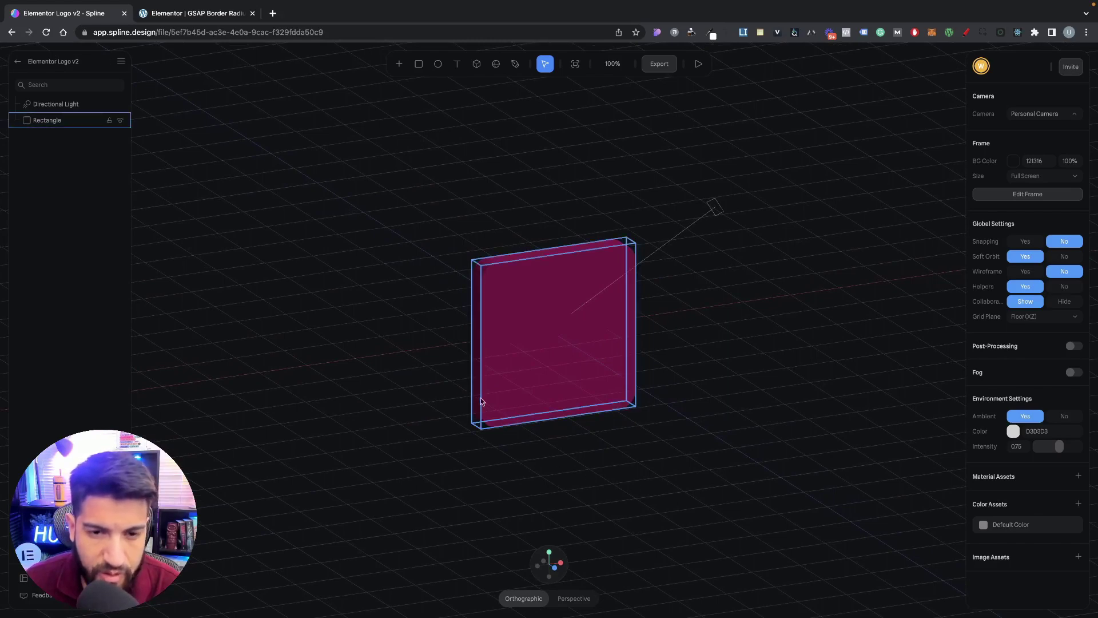
key("Escape")
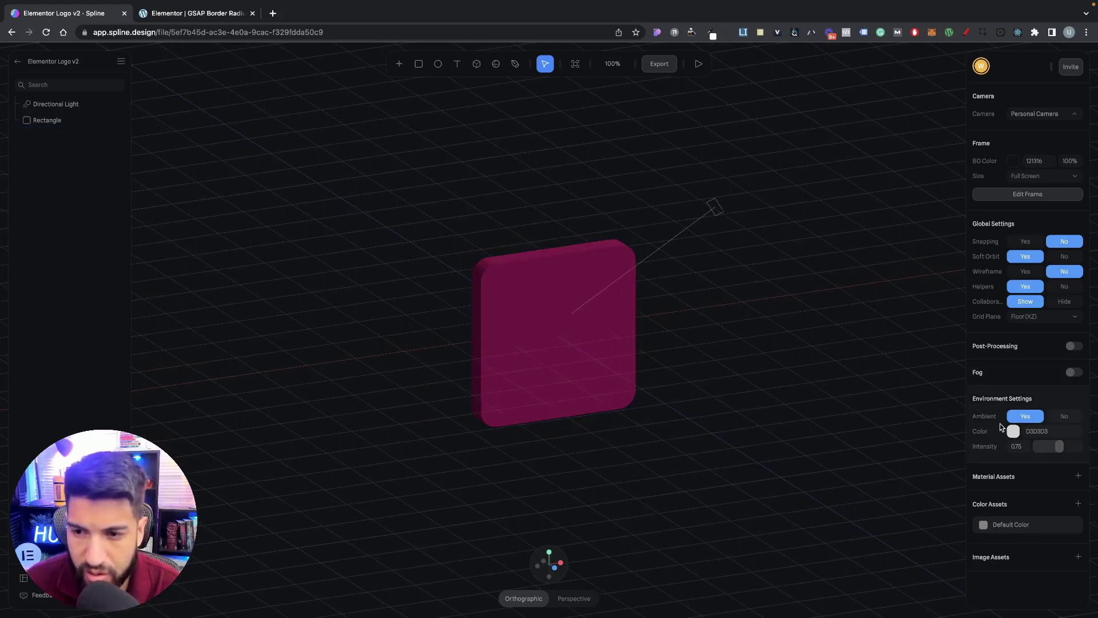
Step: Switch the slab's lighting type to None and back to Lambert to compare the shading
left_click(595, 341)
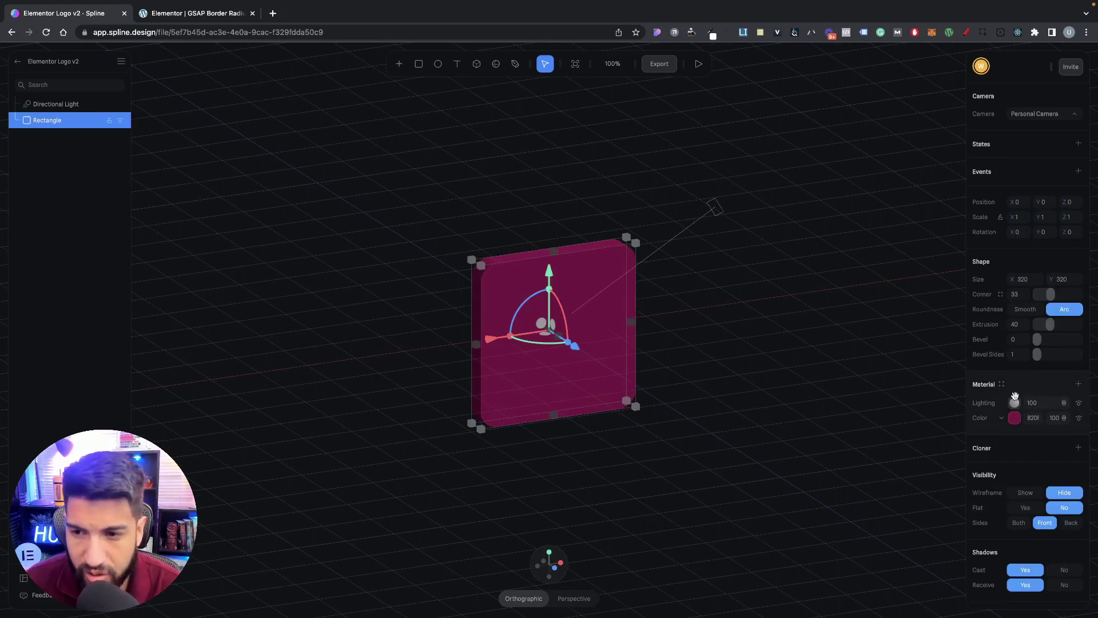
left_click(1022, 423)
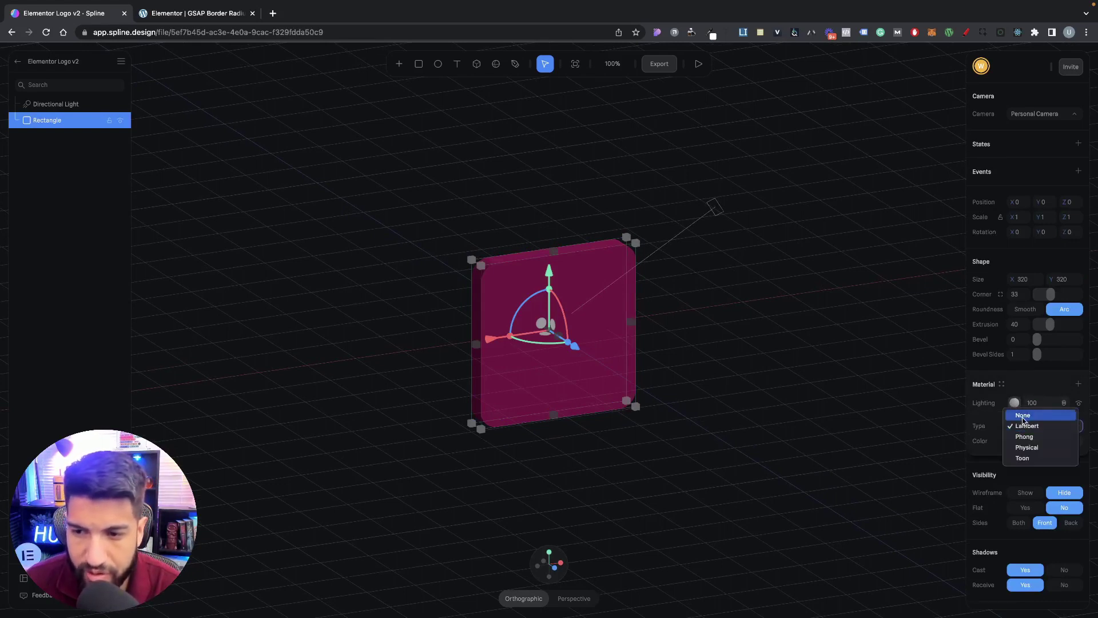
left_click(1023, 422)
key("Up")
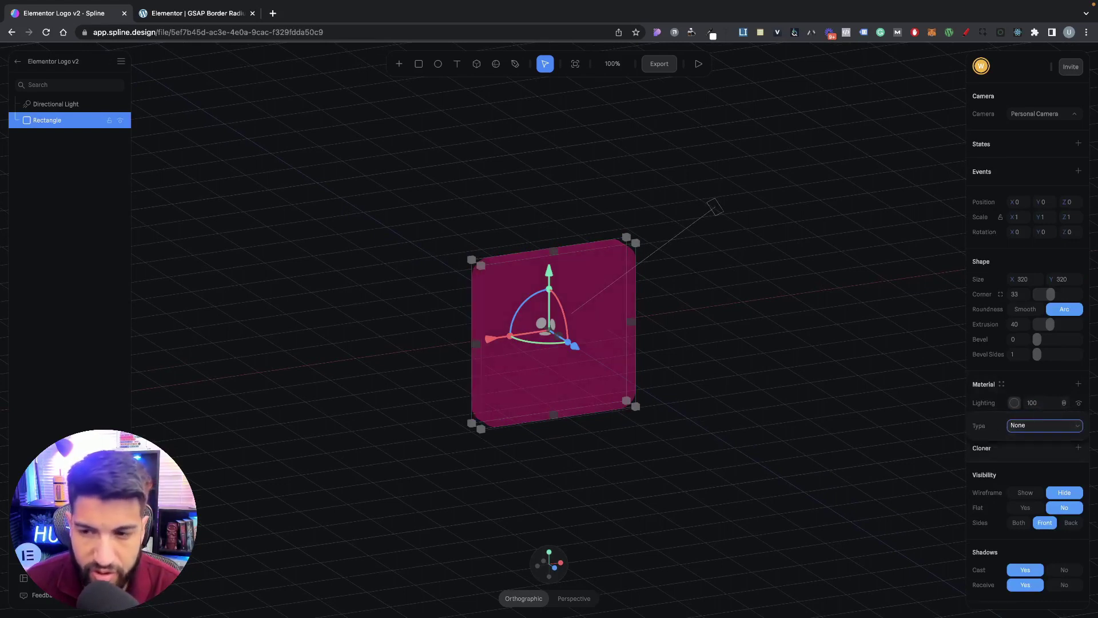
left_click(1015, 403)
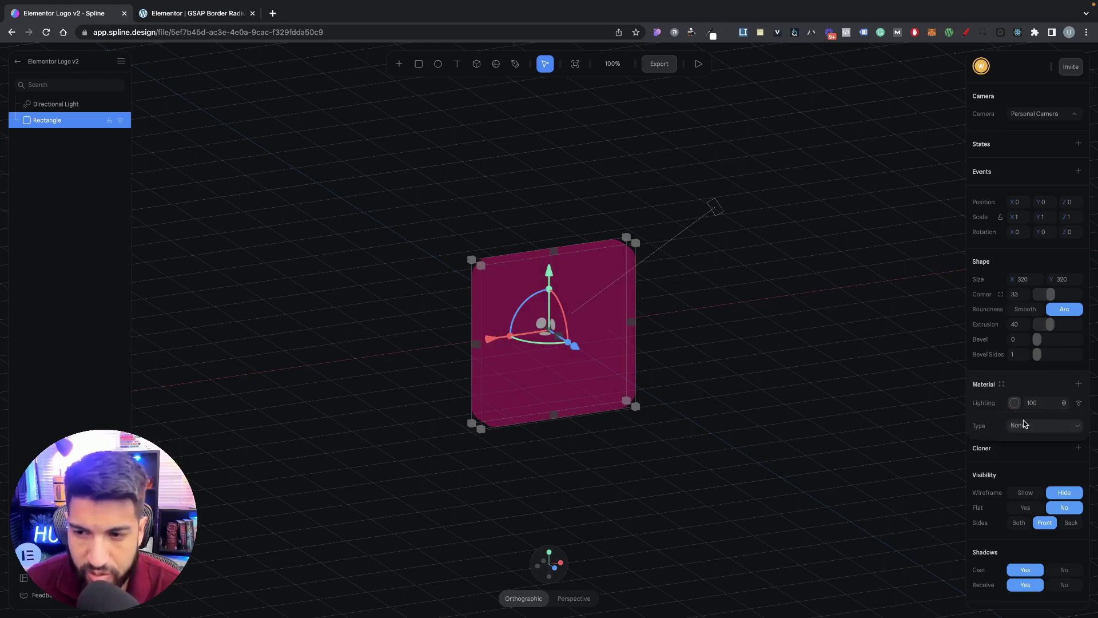
left_click(1024, 423)
left_click(872, 436)
left_click(677, 434)
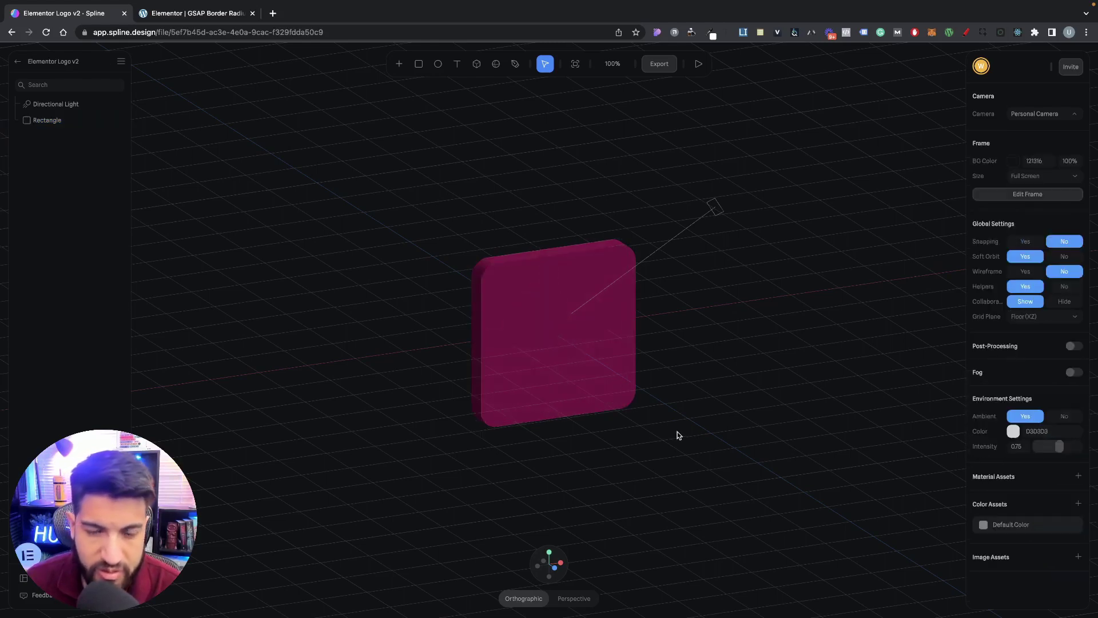
Step: Draw a vertical bar about 60 by 228 on the slab's front face and a horizontal bar about 134 by 47 to its upper right
left_click_drag(681, 424, 684, 418)
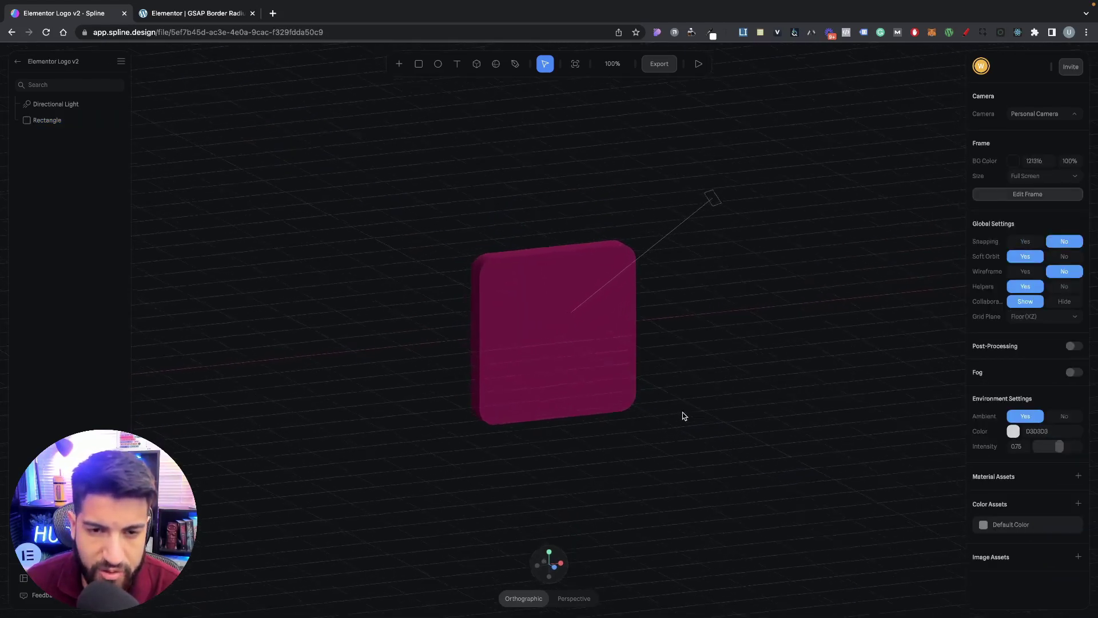
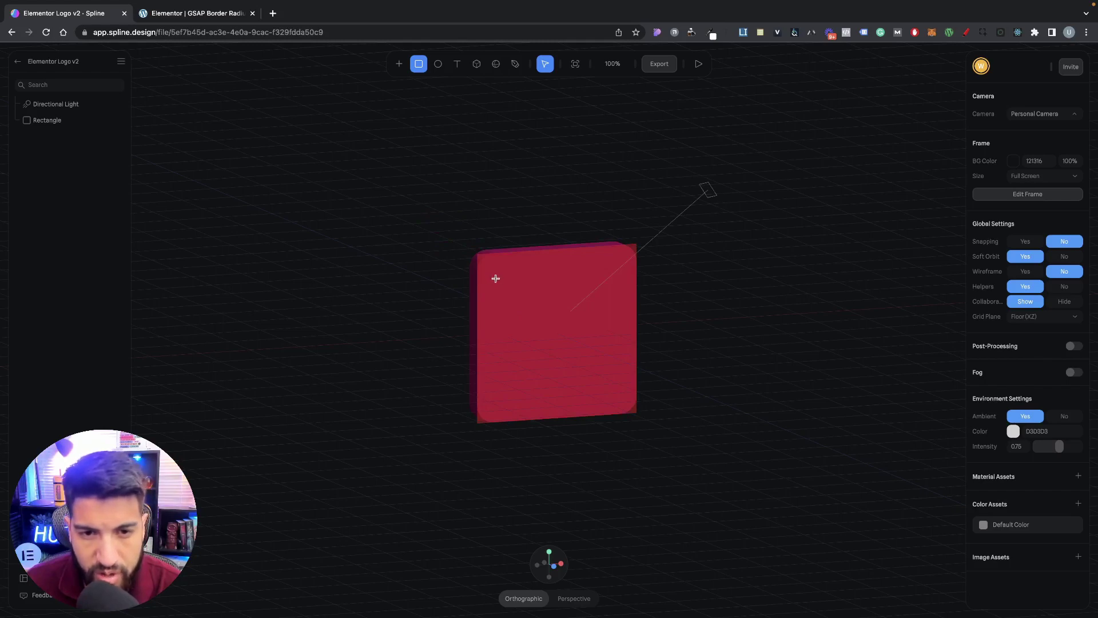
left_click_drag(496, 279, 526, 397)
left_click(418, 63)
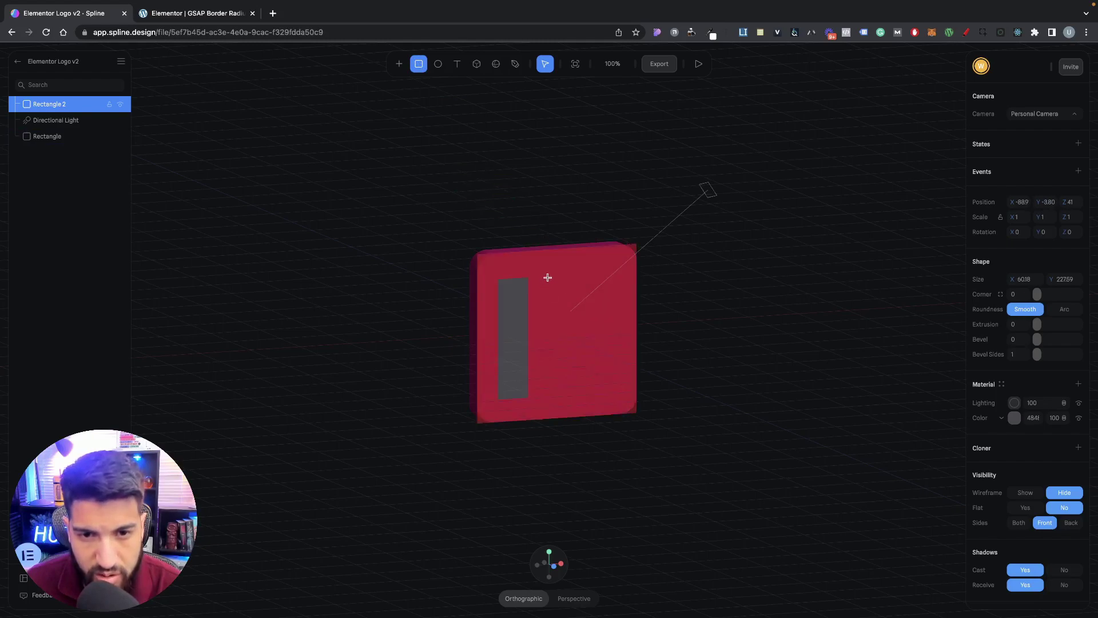
left_click_drag(549, 278, 616, 298)
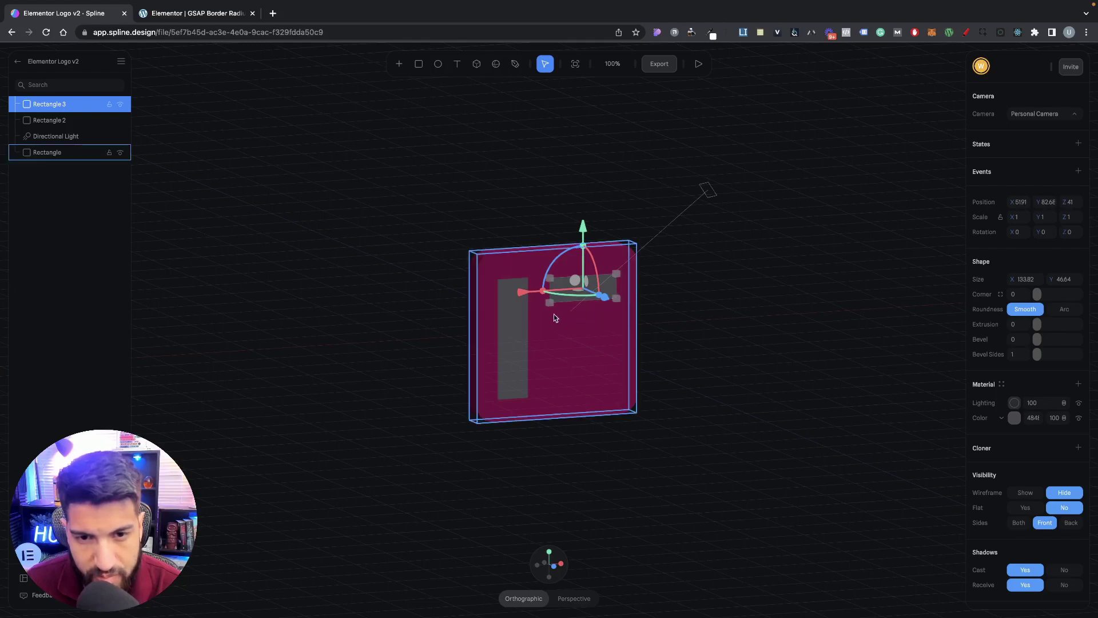
Step: Draw two more horizontal bars below the top one on the front face, the lowest about 117 by 40, completing the E shape
key("r")
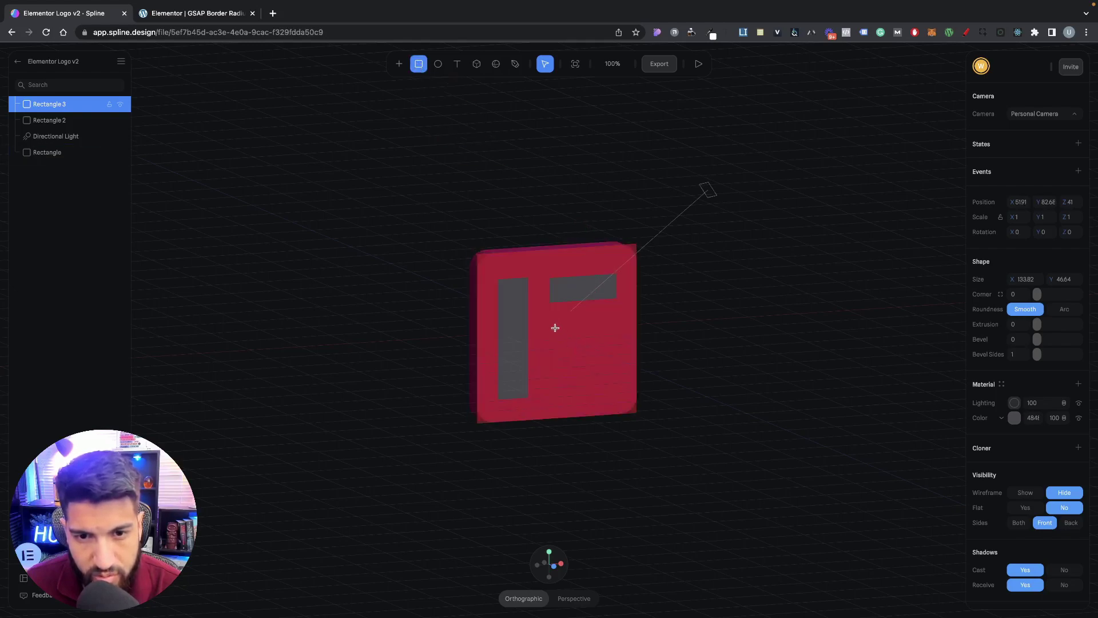
mouse_move(555, 327)
left_mouse_down()
mouse_move(615, 353)
mouse_move(554, 353)
mouse_move(561, 382)
mouse_move(613, 387)
left_mouse_up()
left_click(418, 63)
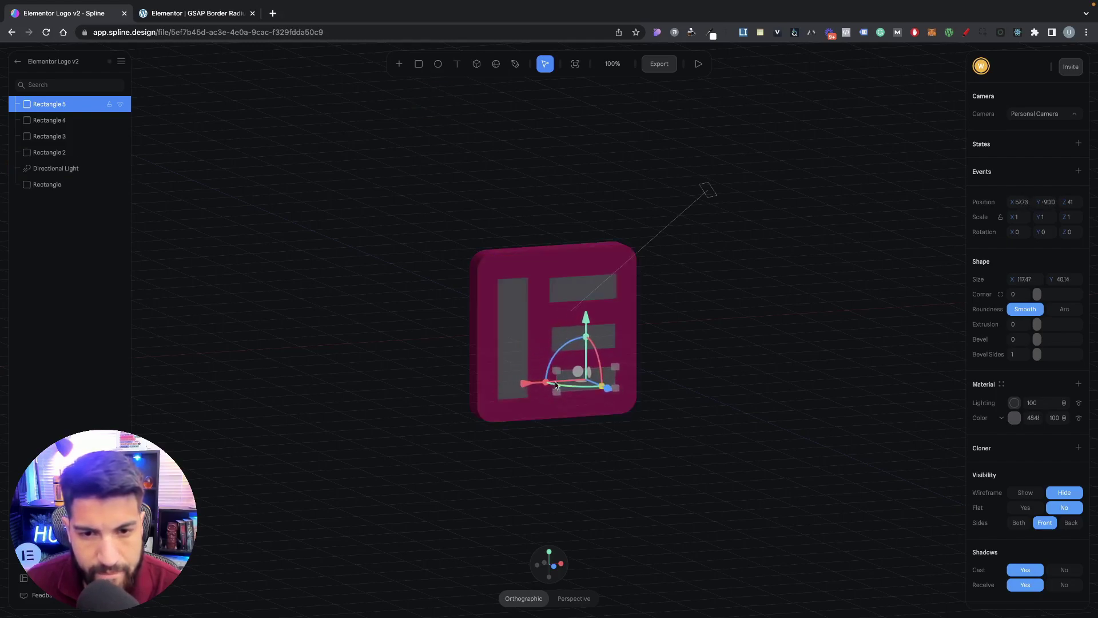
left_click(671, 401)
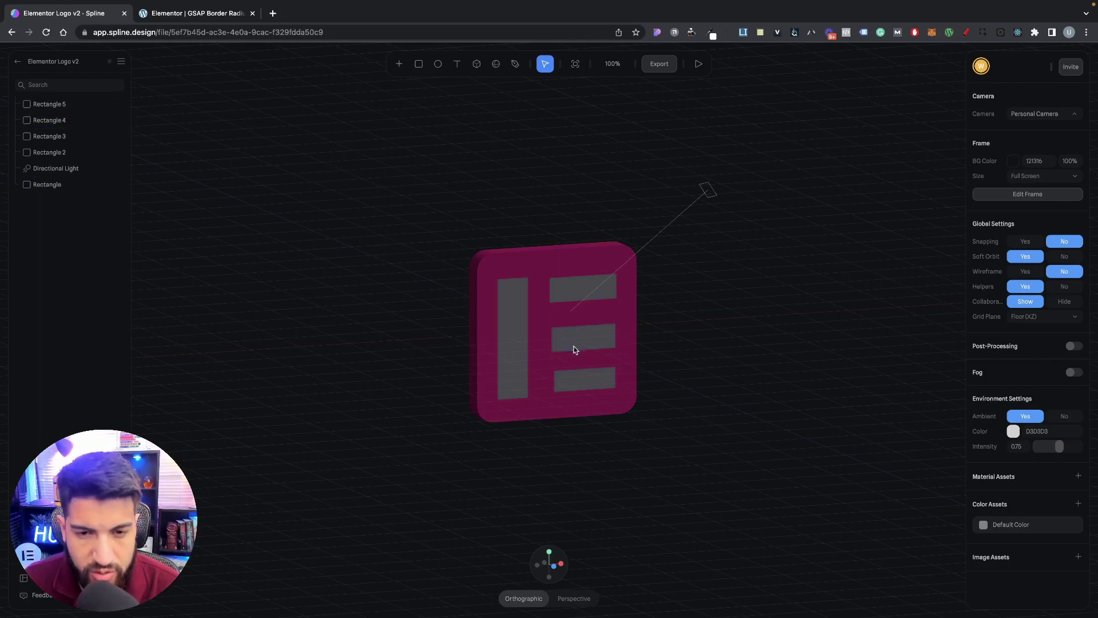
scroll(572, 343, "up", 1)
scroll(569, 339, "up", 7)
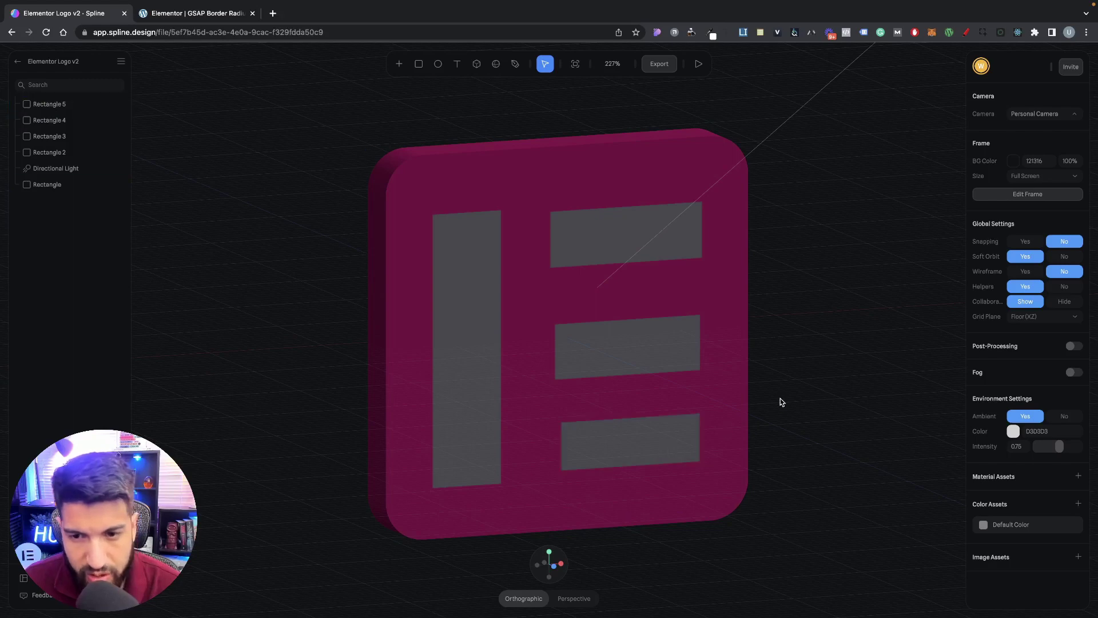
Step: Widen the middle horizontal bar to 134 in line with the top bar, and extend the lowest bar leftward to a width of 129
right_click_drag(780, 402, 761, 394)
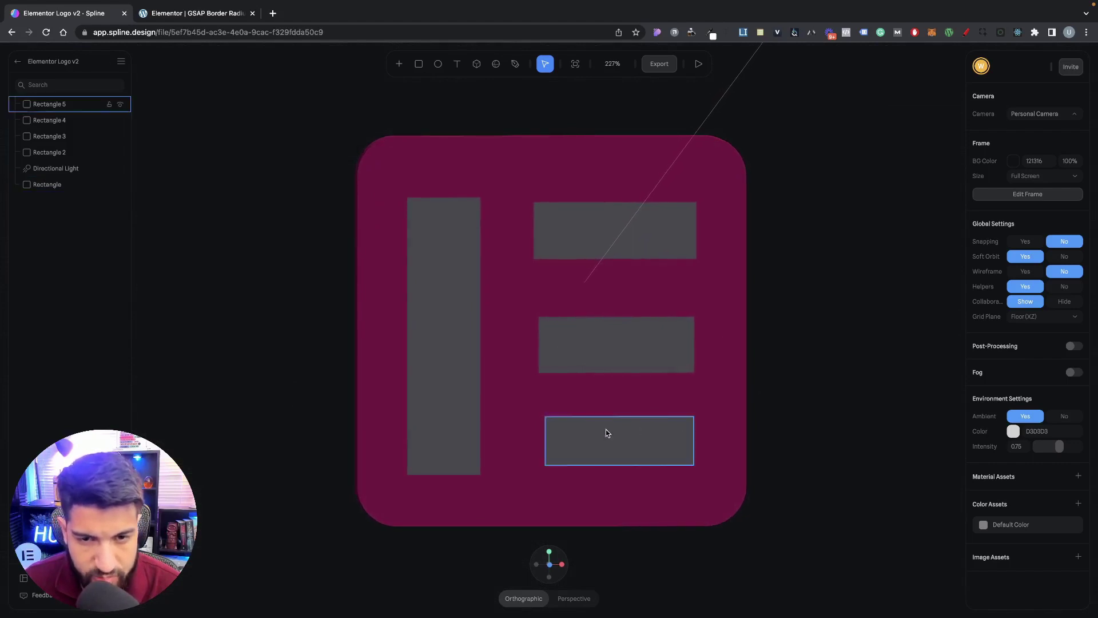
left_click(584, 243)
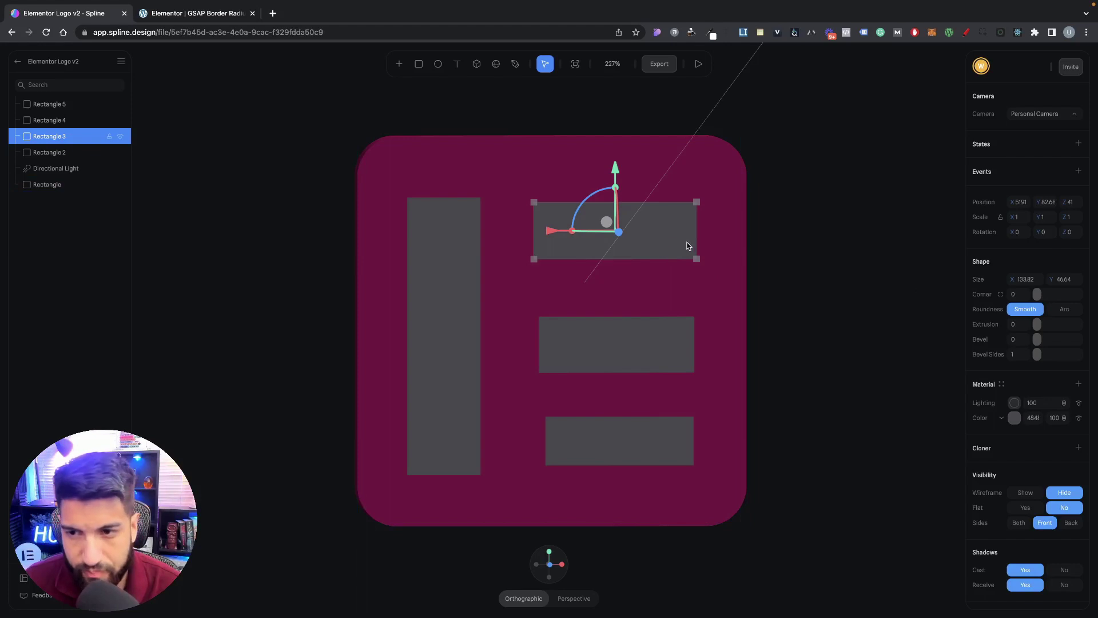
left_click(602, 350)
left_click_drag(568, 358, 564, 361)
left_click_drag(689, 346, 698, 346)
left_click(545, 441)
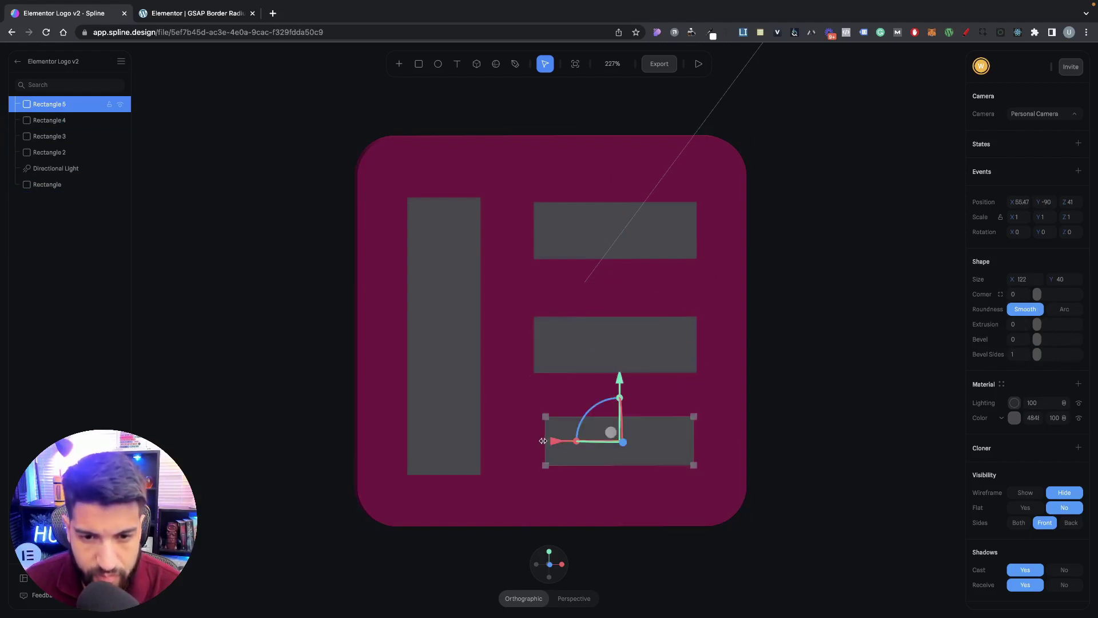
left_click_drag(543, 440, 535, 440)
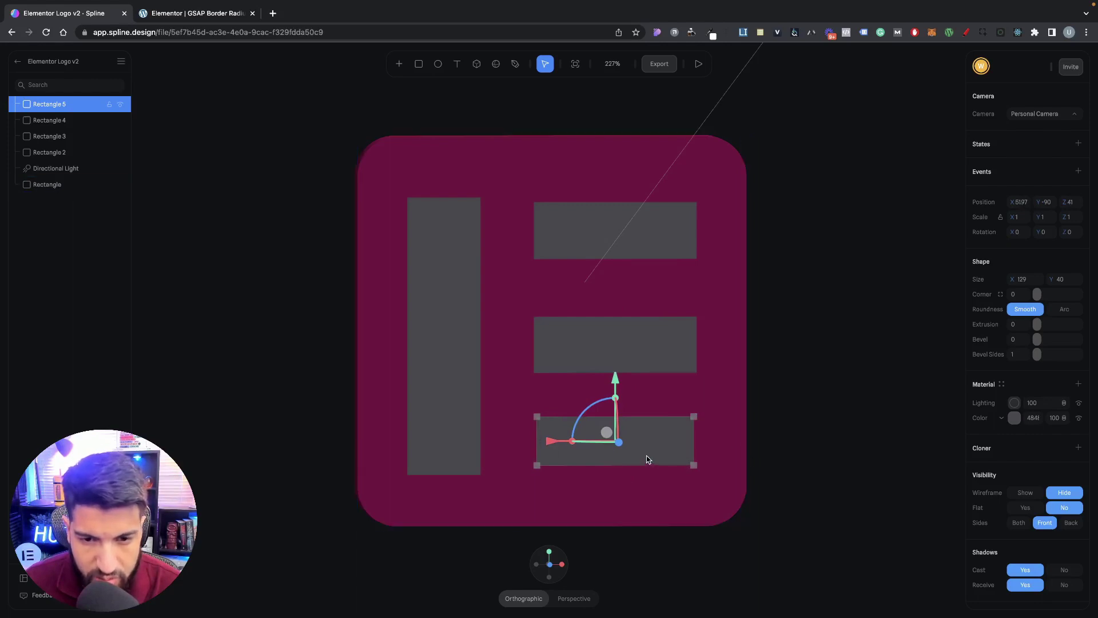
Step: Nudge the lowest horizontal bar slightly down and left to about X 50.97, Y -96
left_click_drag(646, 455, 637, 424)
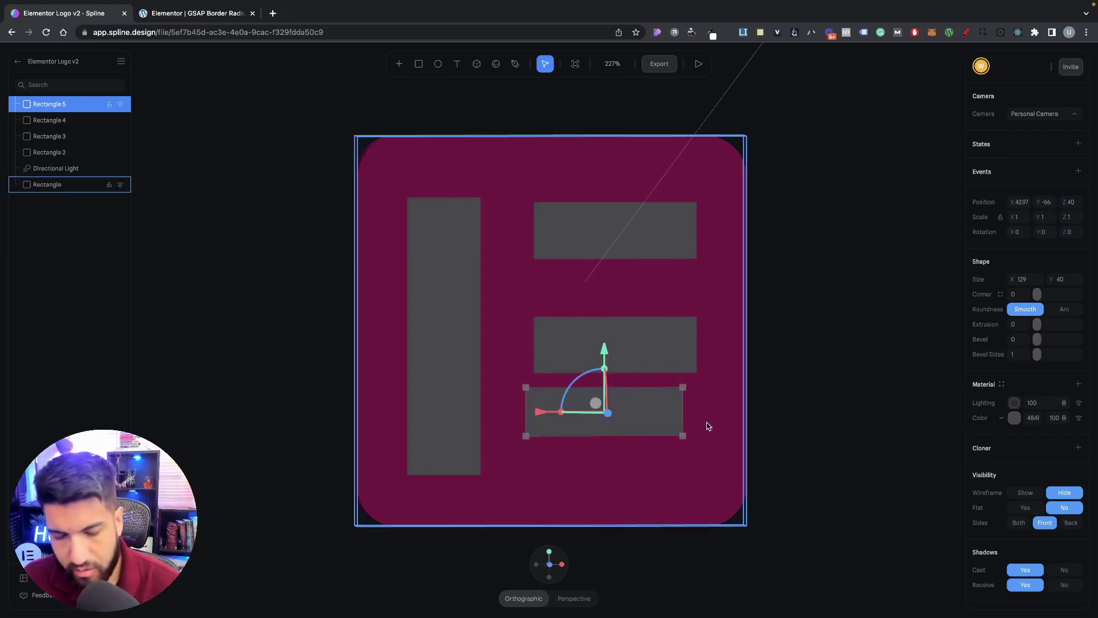
key("ctrl+z")
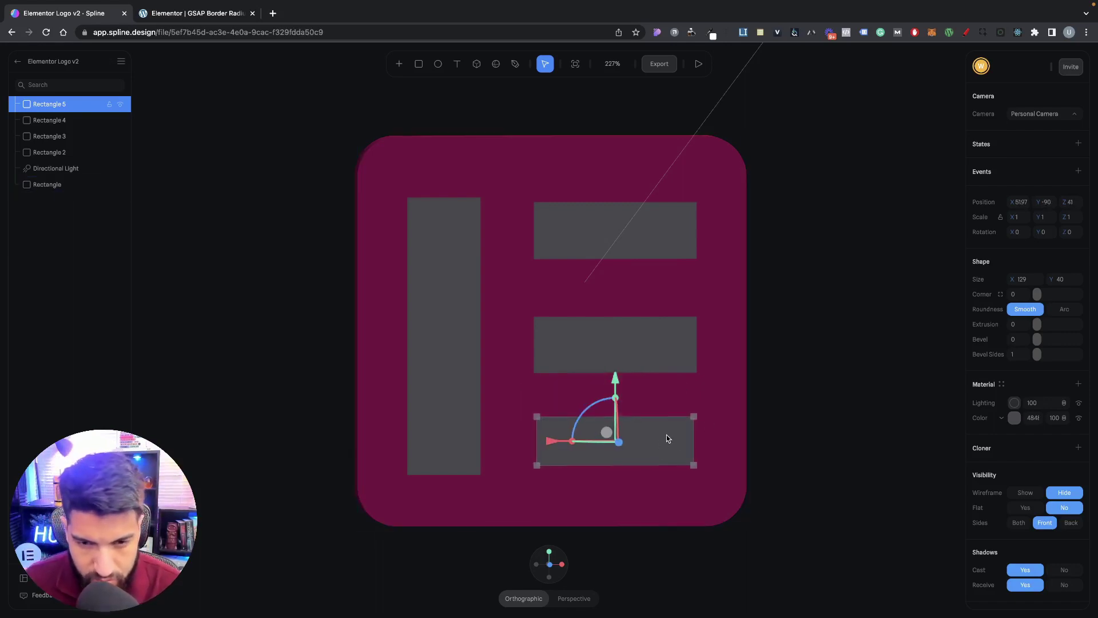
key("Down")
key("Down")
key("Down")
key("Down")
key("Left")
key("Left")
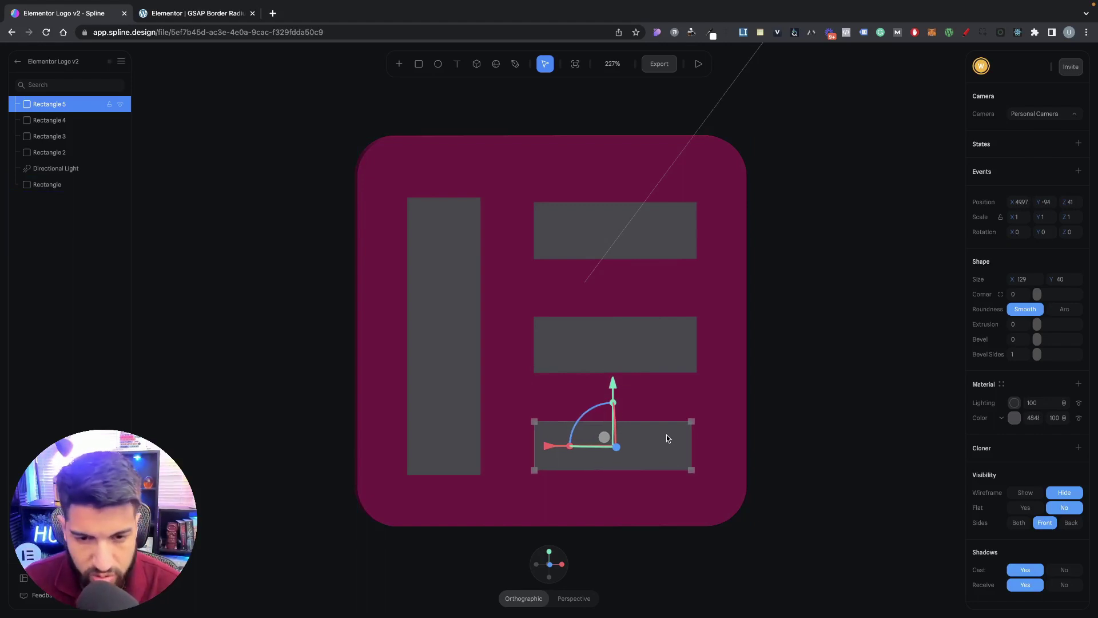
key("Right")
key("Down")
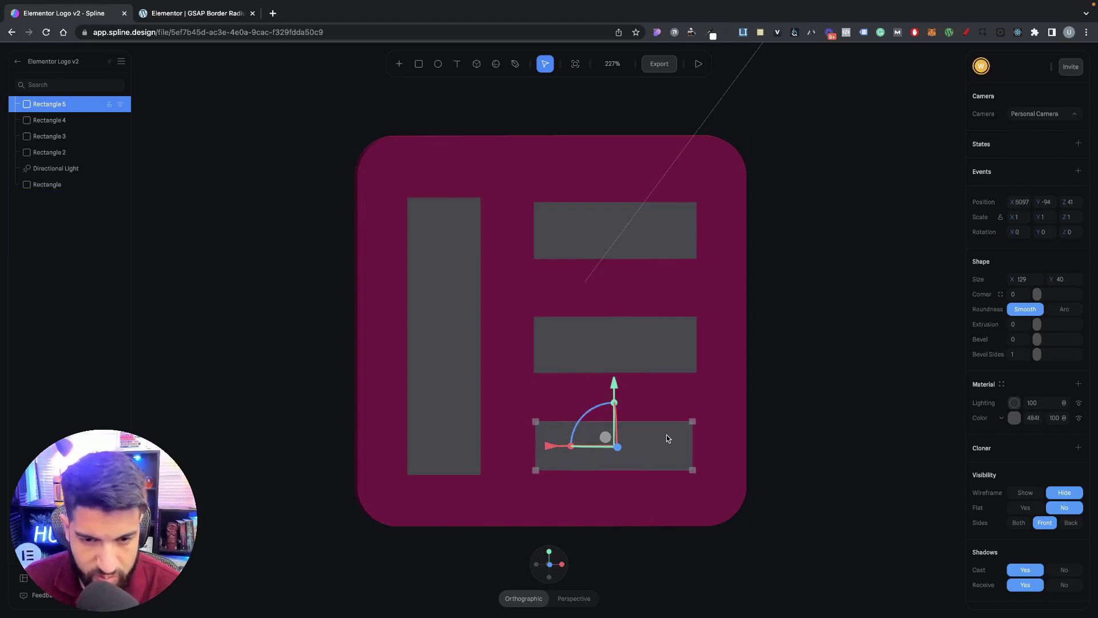
key("Right")
key("Down")
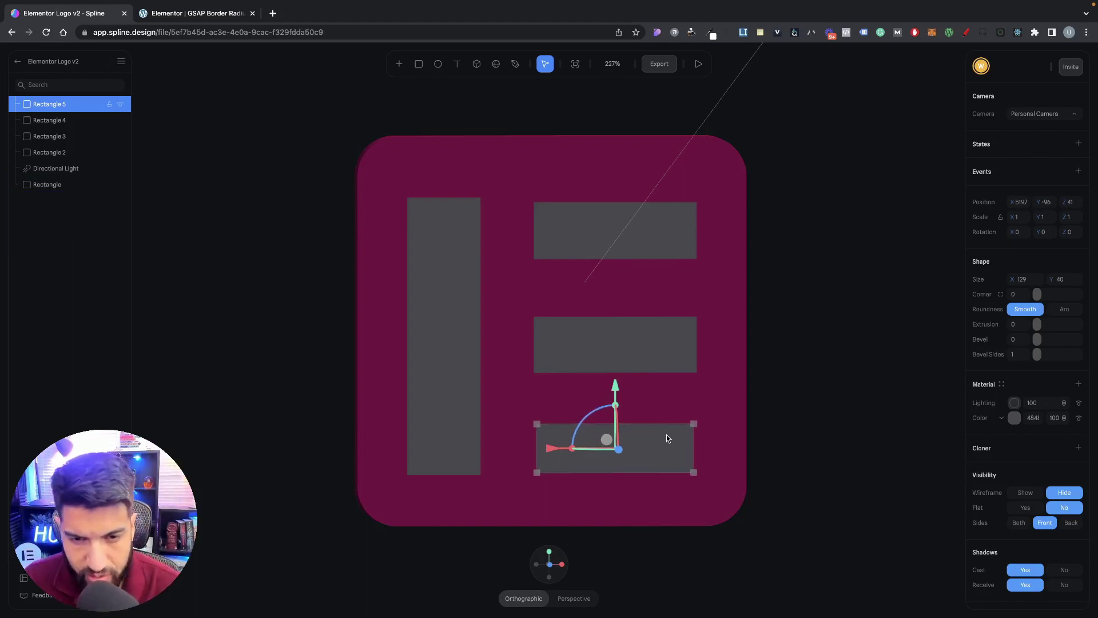
key("Left")
left_click(716, 532)
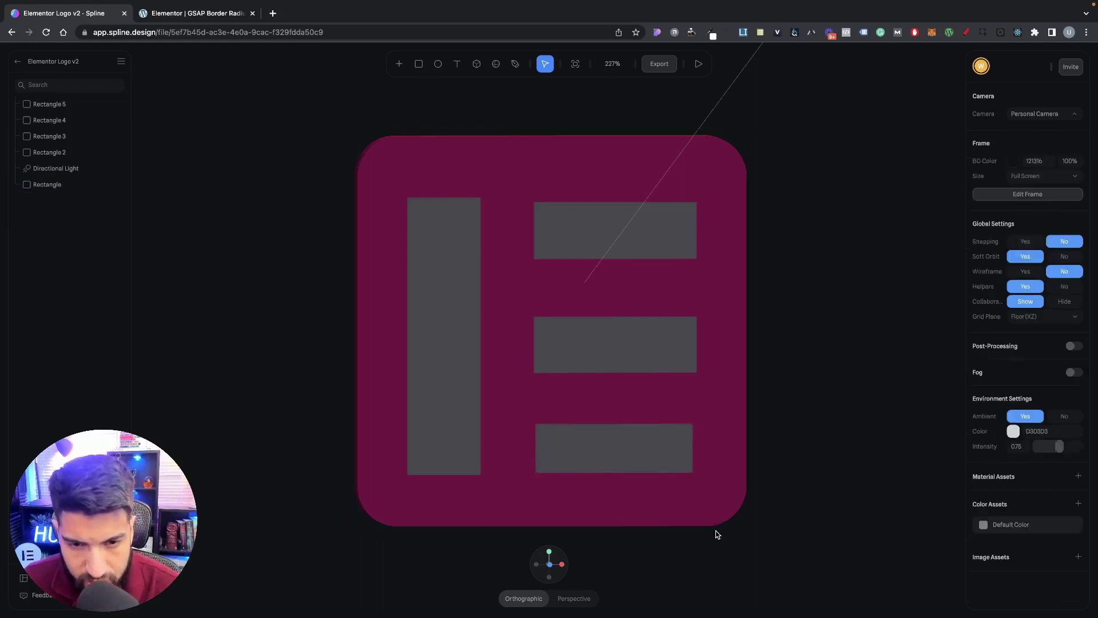
Step: Set the height of the middle and lowest horizontal bars to the top bar's 46.64
left_click(589, 427)
left_click(605, 317)
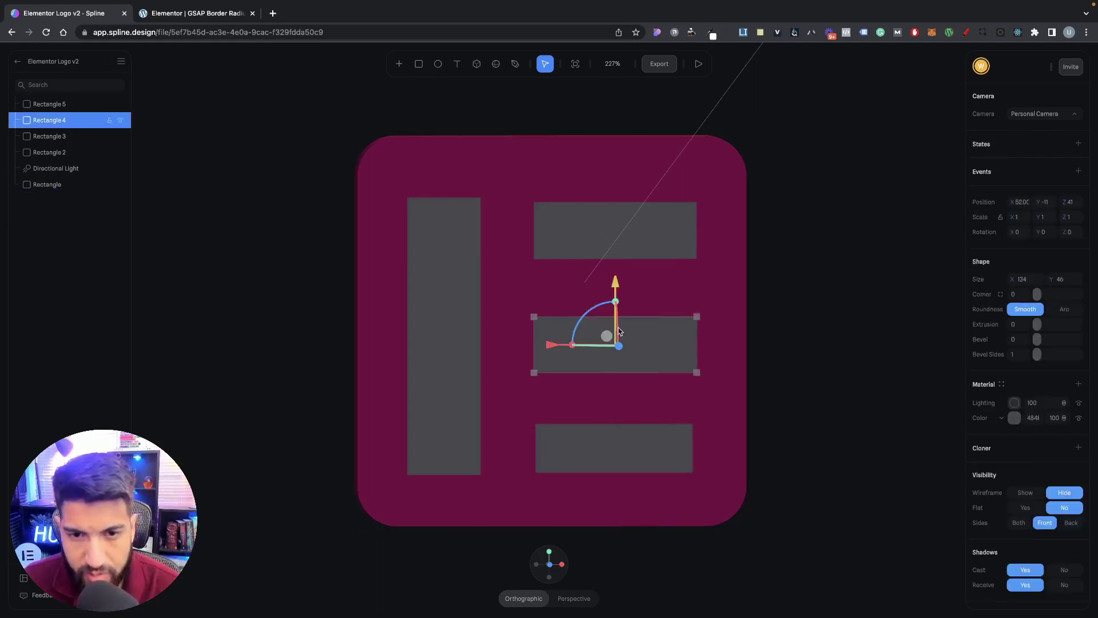
left_click(607, 243)
left_click(1036, 280)
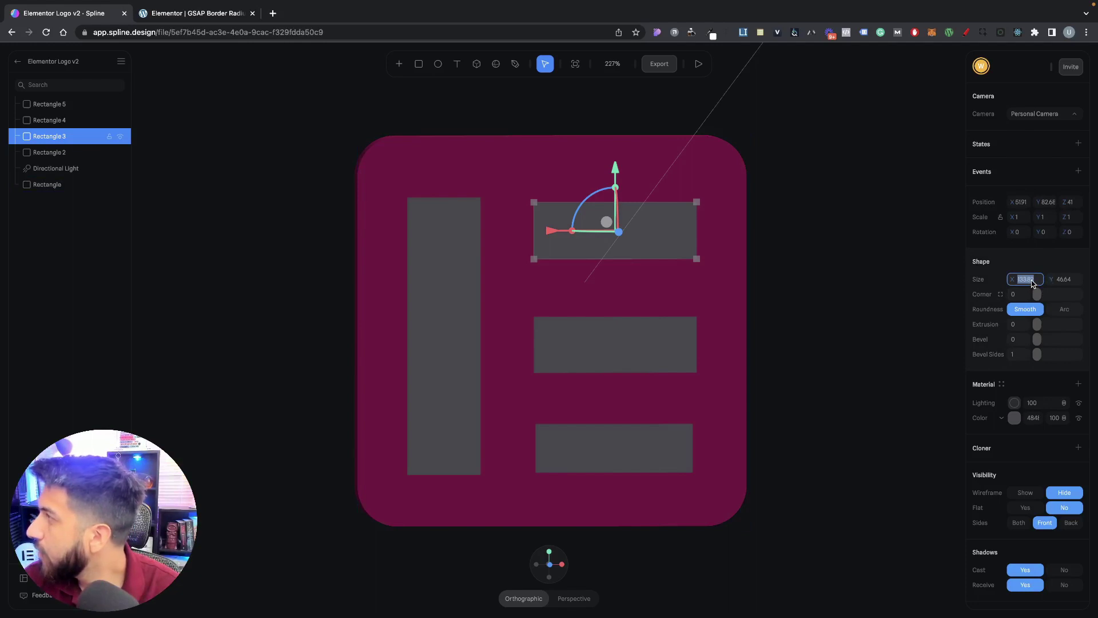
left_click(1063, 280)
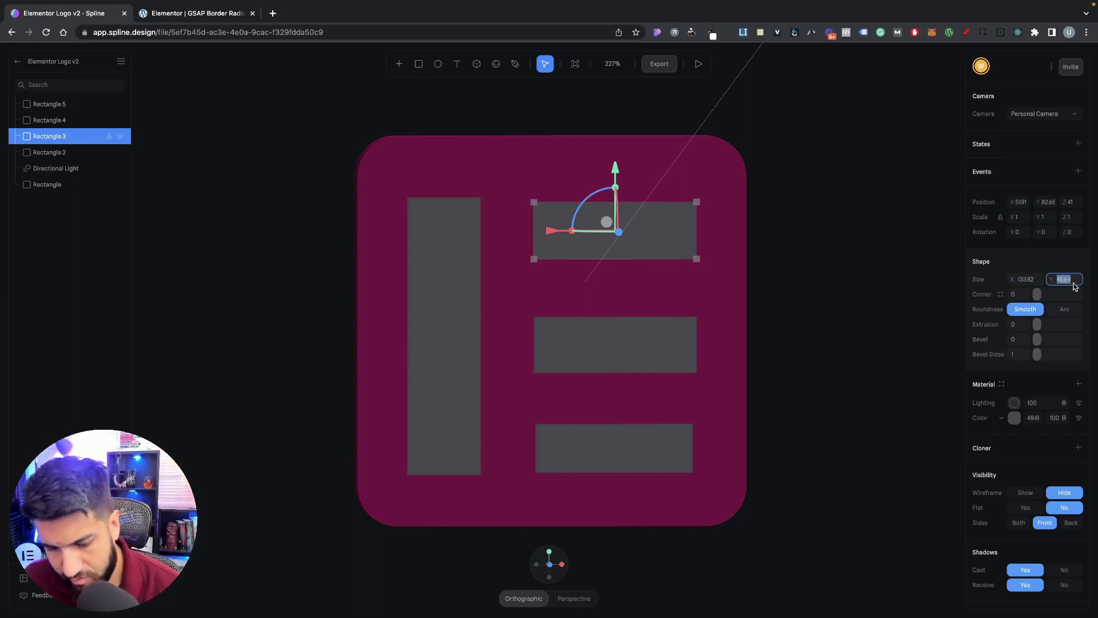
left_click(624, 350)
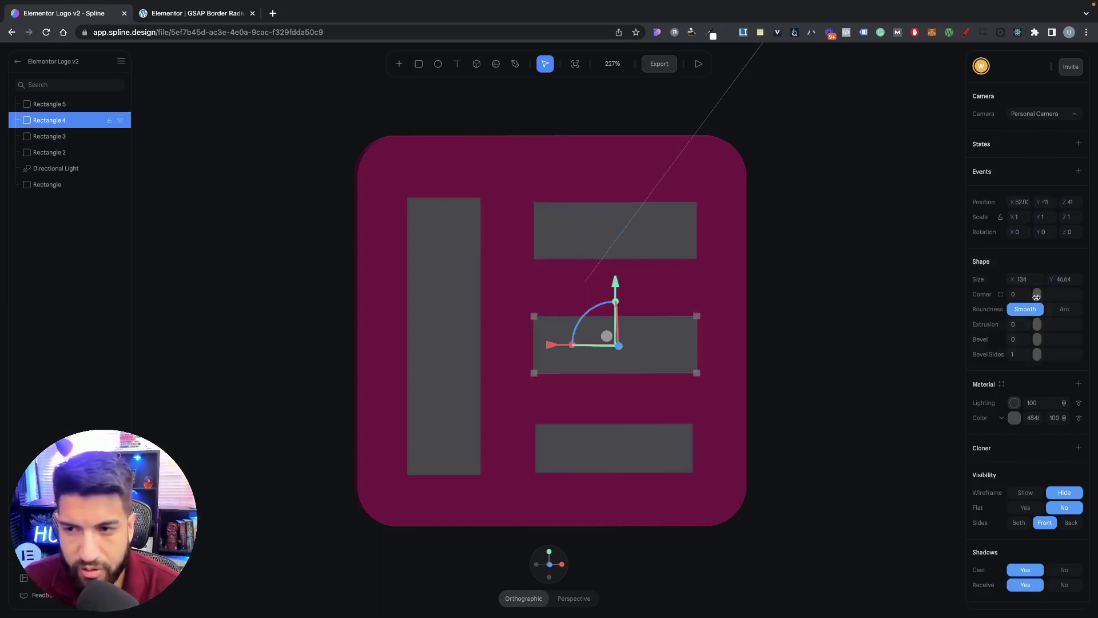
left_click(1073, 280)
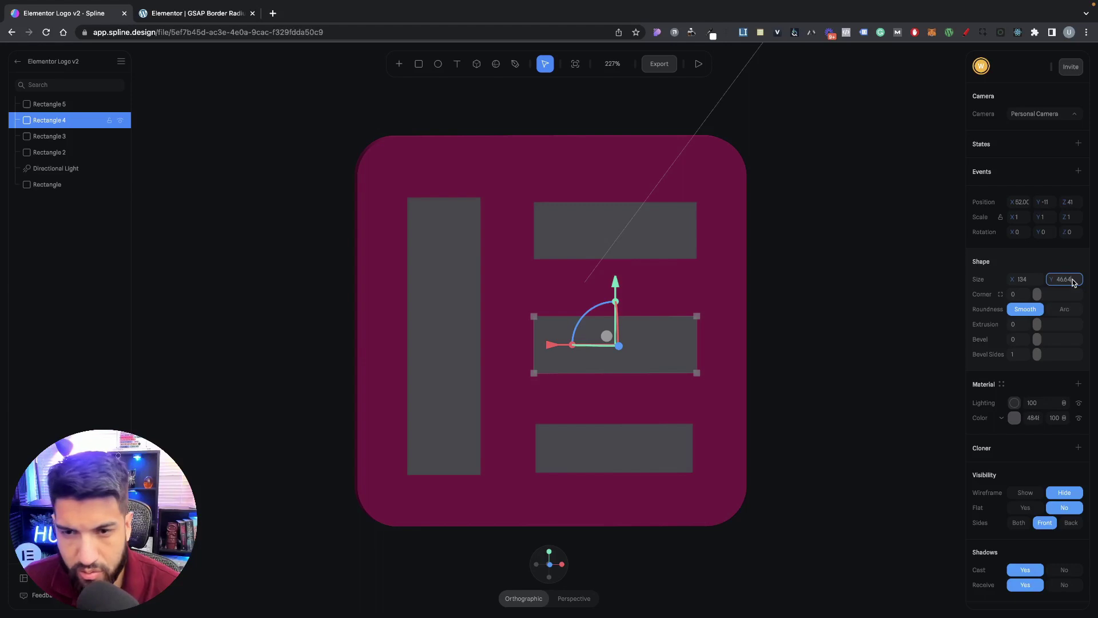
left_click(647, 431)
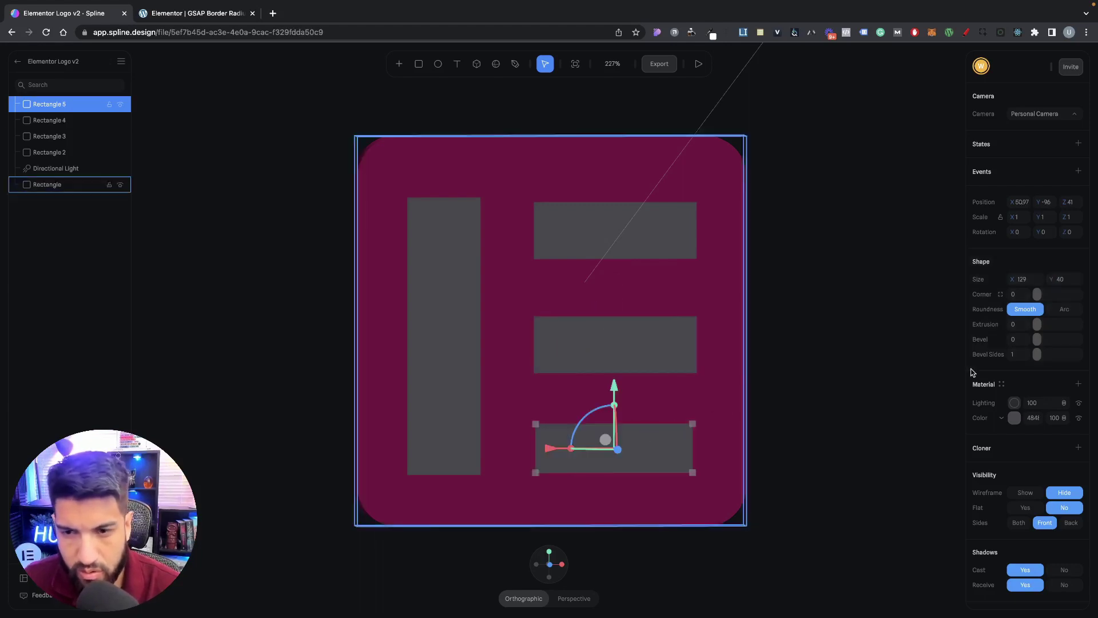
left_click(1060, 280)
type("46.64")
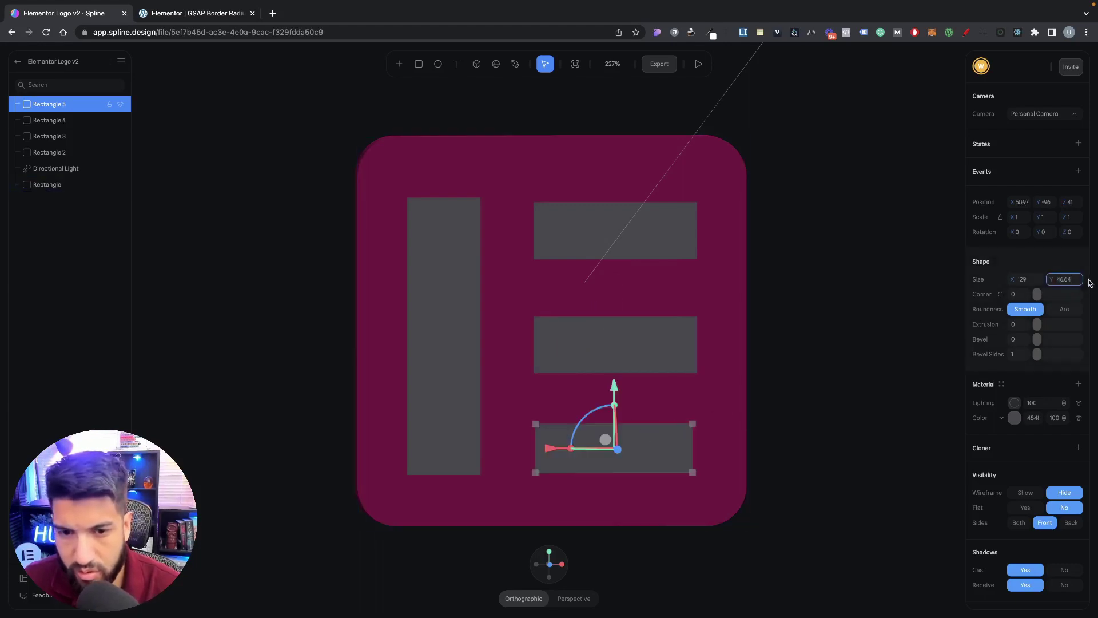
key("Return")
left_click(674, 491)
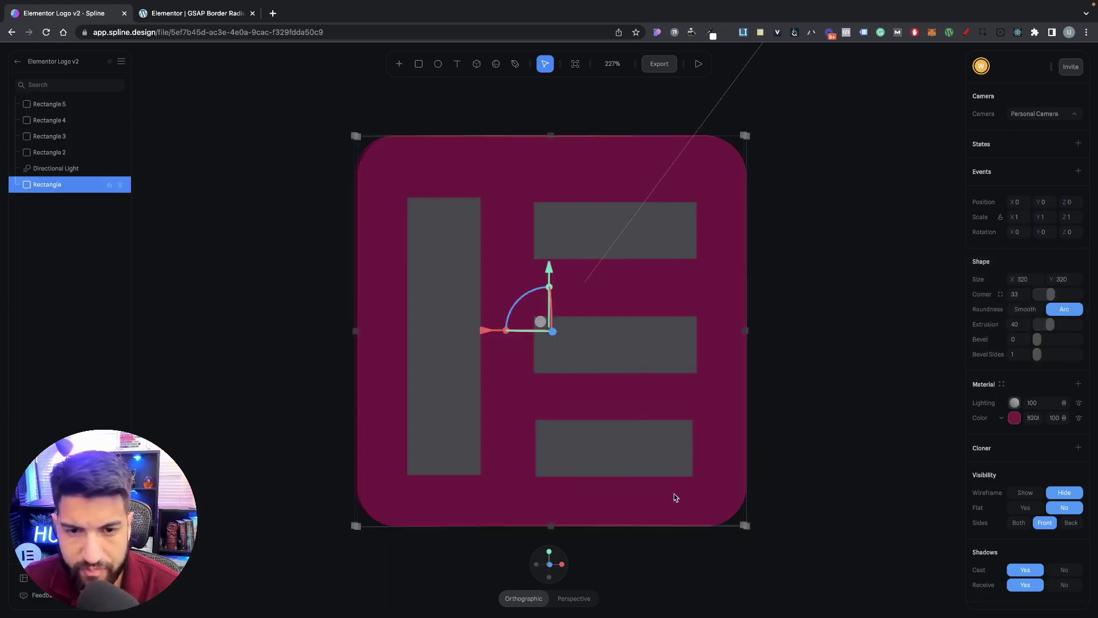
Step: Set the width of the middle and lowest horizontal bars to the top bar's 133.82
left_click(633, 464)
left_click(620, 343)
left_click(592, 246)
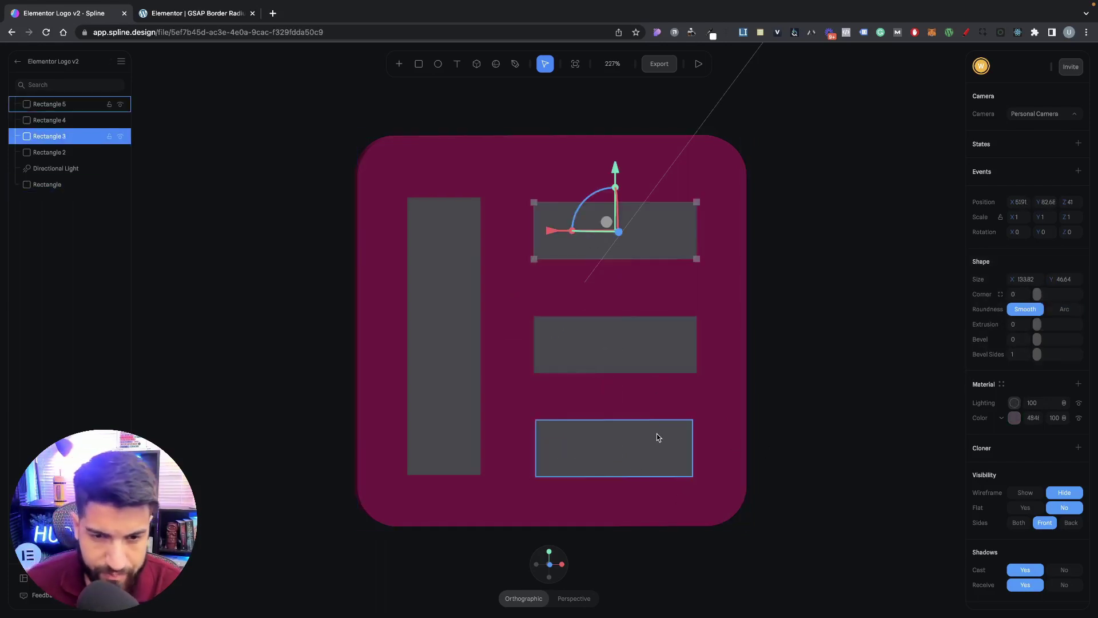
left_click(1024, 279)
left_click(567, 369)
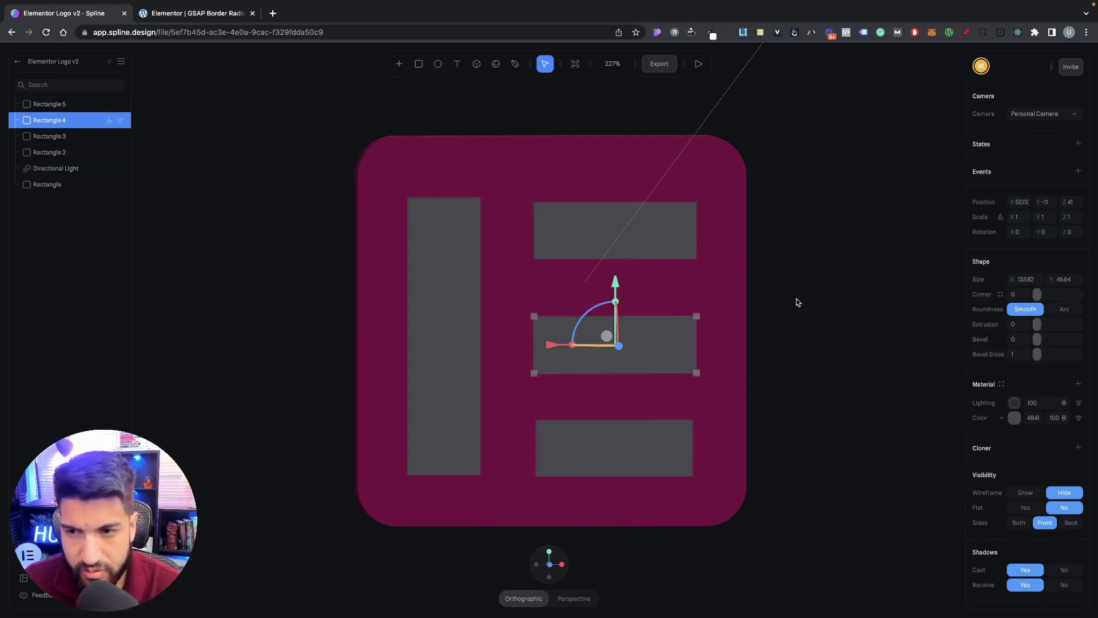
left_click(1025, 279)
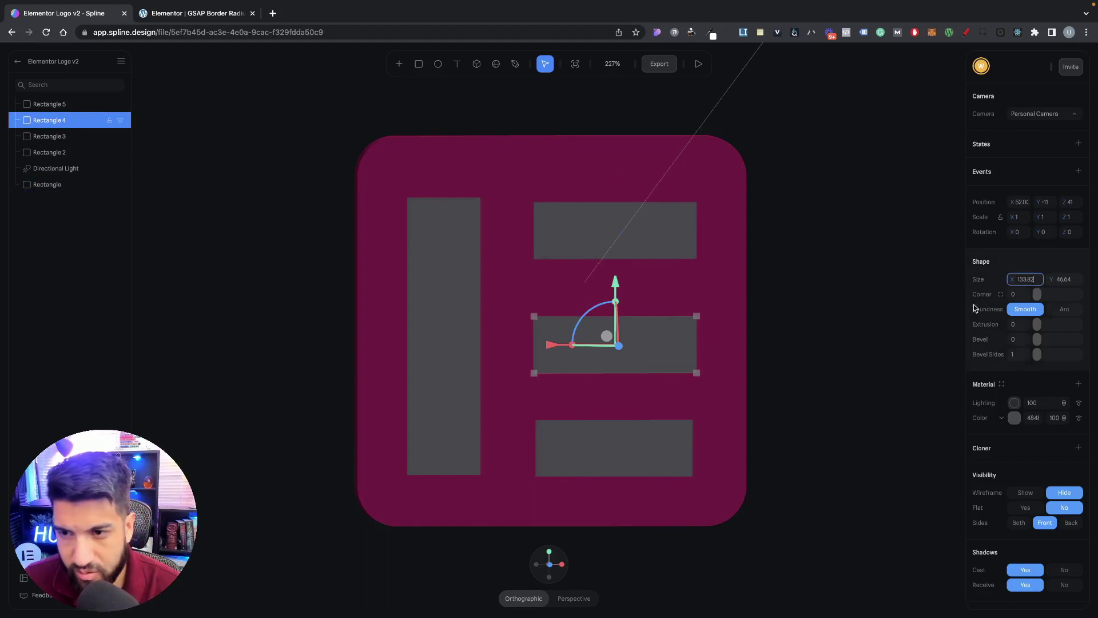
left_click(628, 481)
left_click(1027, 279)
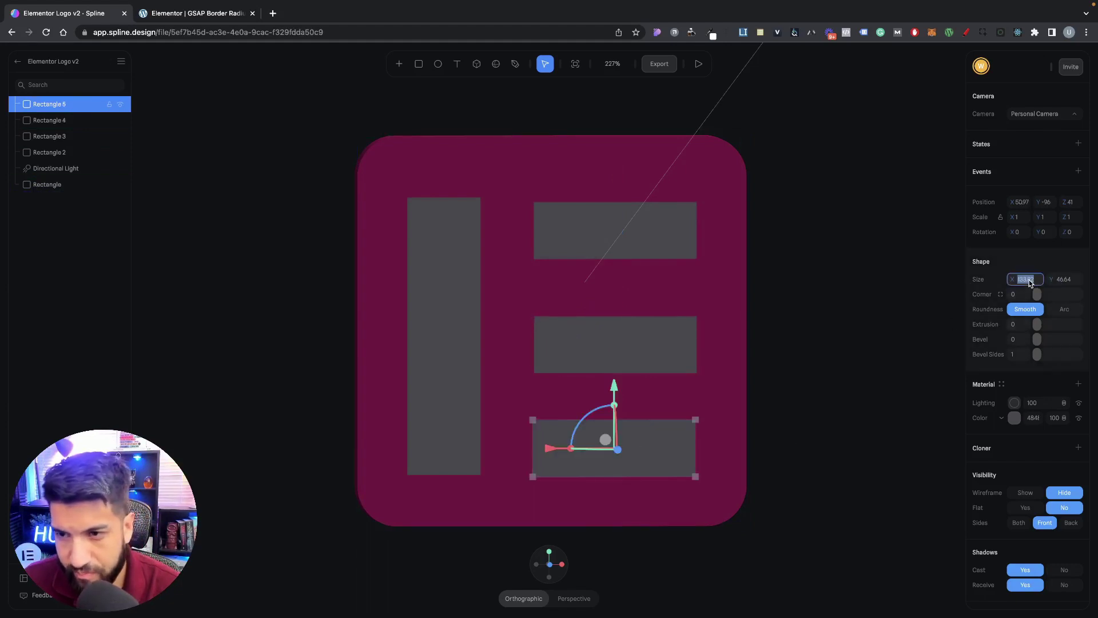
left_click(709, 459)
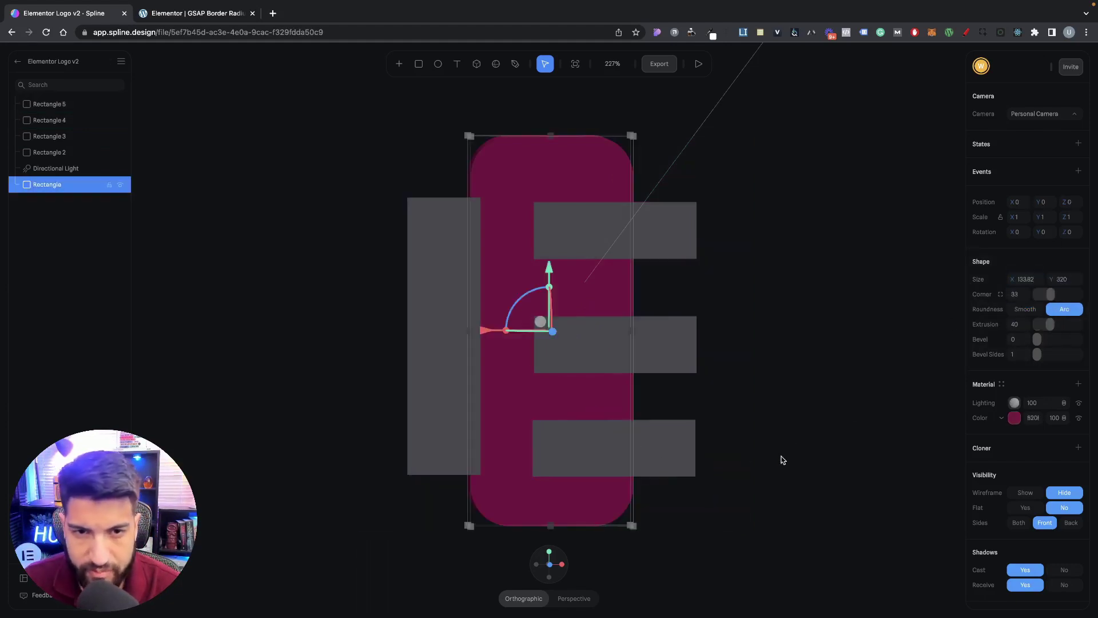
key("super+z")
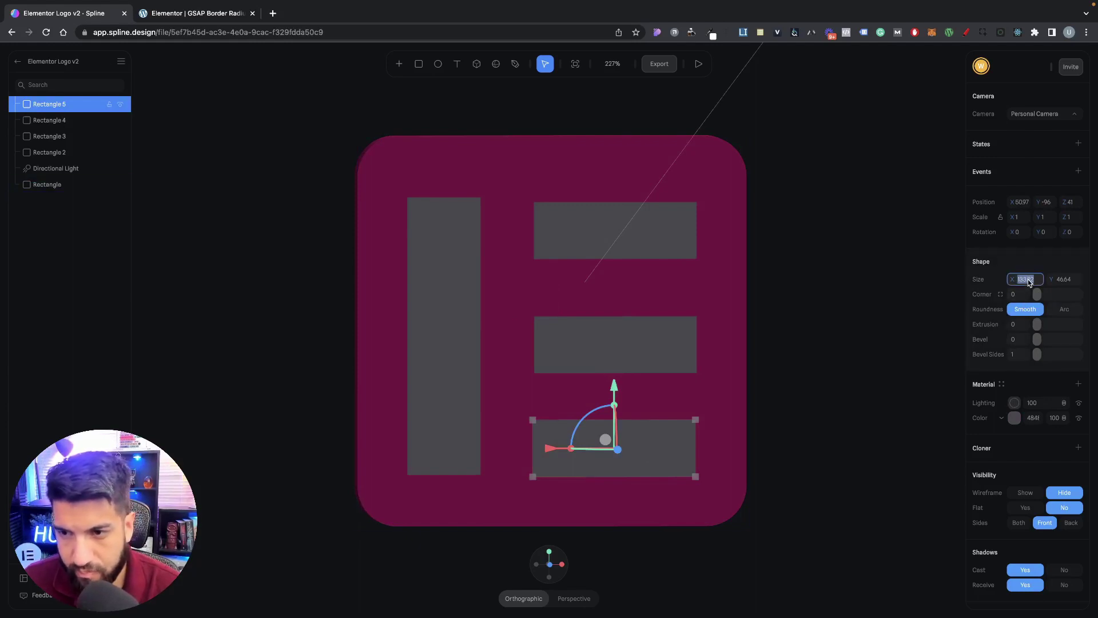
left_click(861, 482)
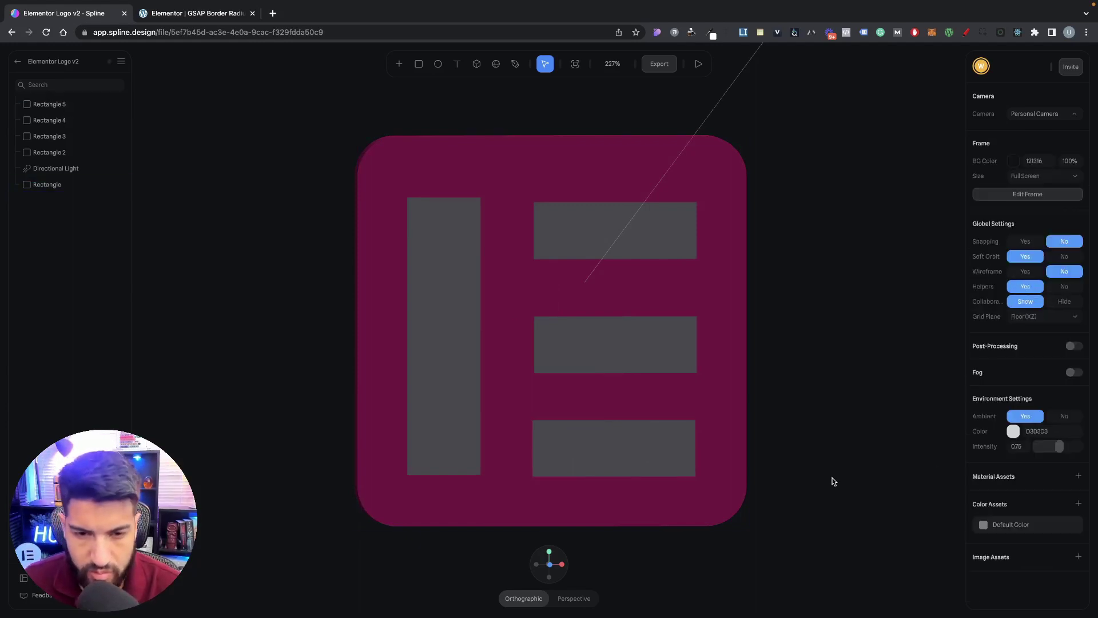
Step: Nudge the lowest horizontal bar up to Y -92
scroll(664, 449, "up", 5)
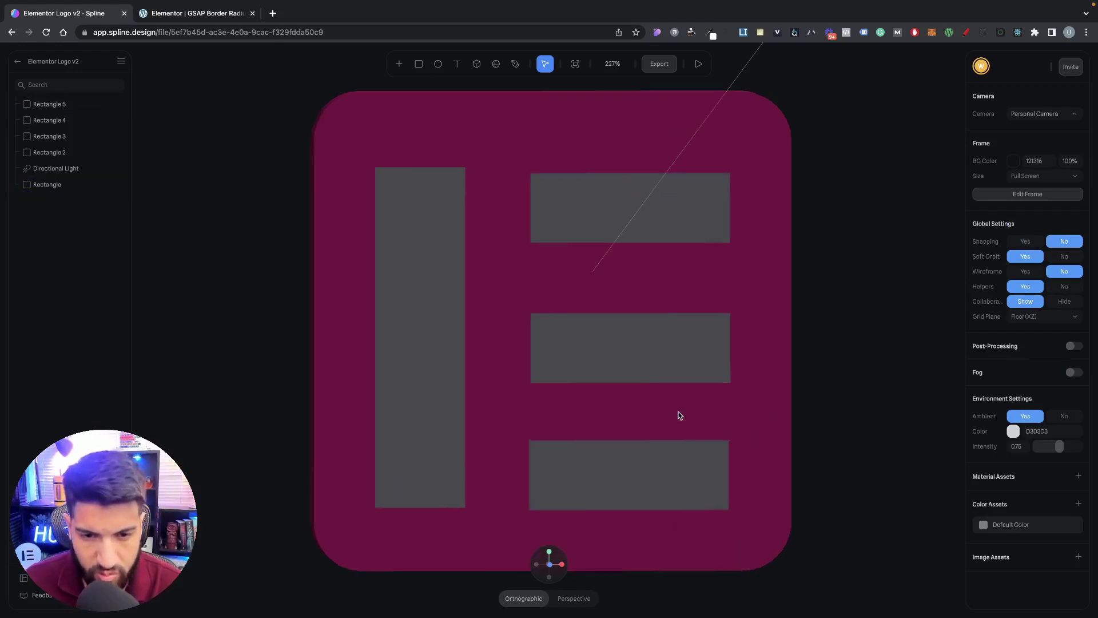
left_click(691, 508)
key("Up")
key("Up")
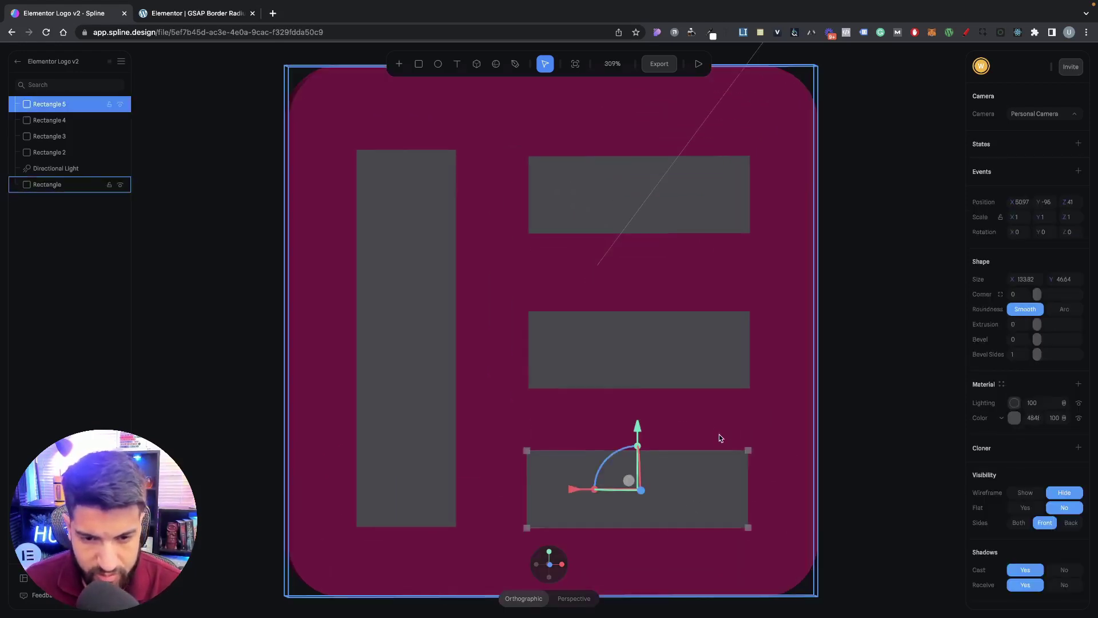
key("Up")
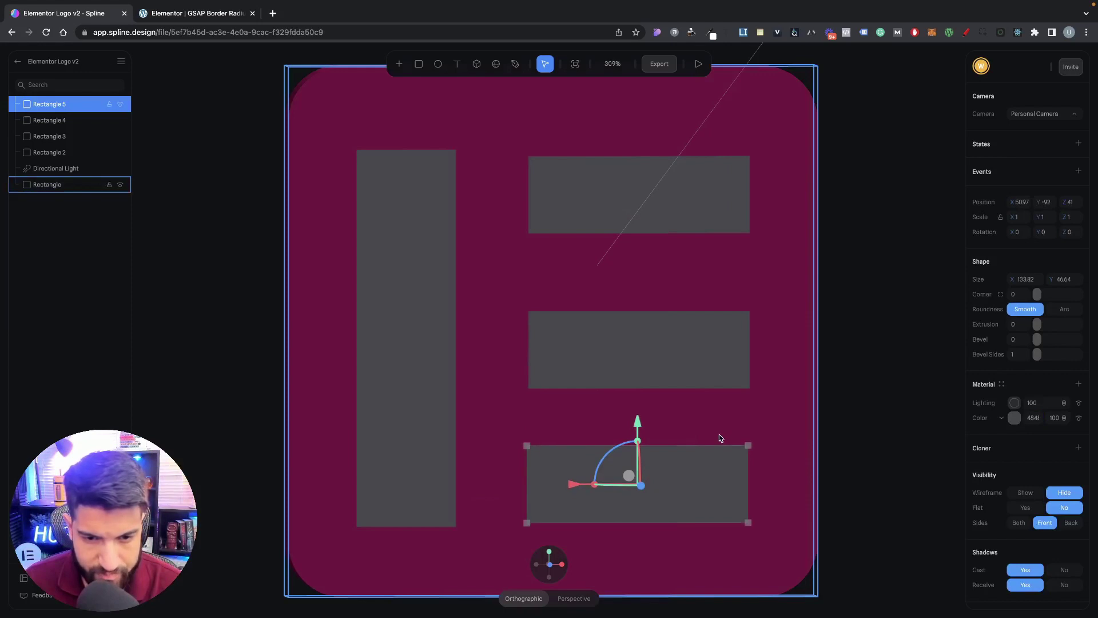
left_click(792, 440)
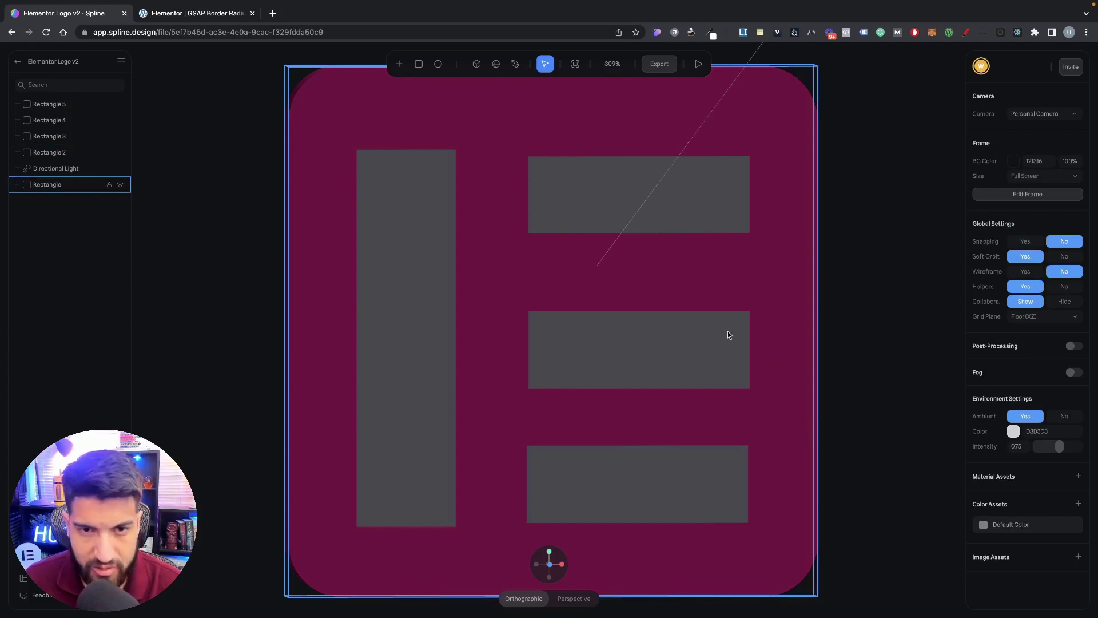
Step: Nudge the top horizontal bar up by 3 units, nearly level with the vertical bar's upper end
left_click(625, 212)
key("Up")
key("Up")
key("Up")
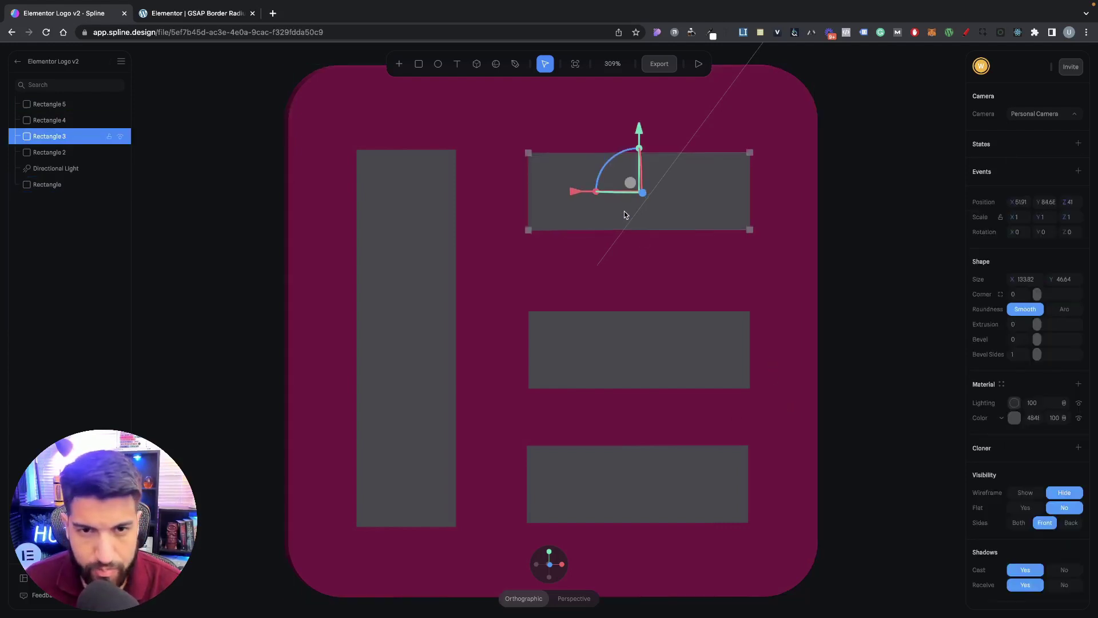
key("Up")
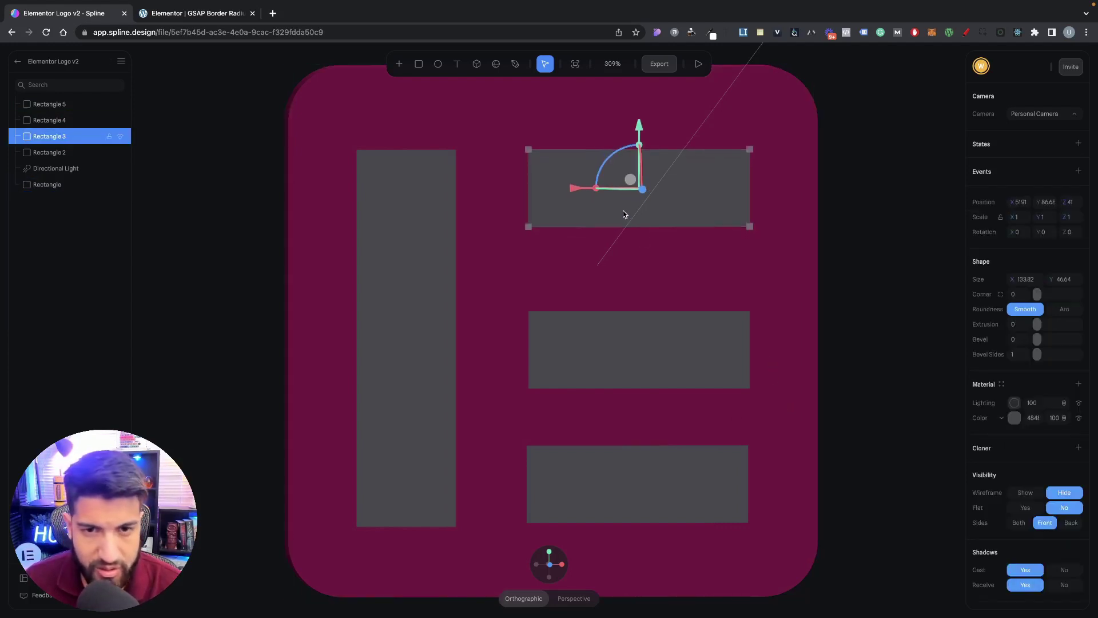
key("Down")
Step: Nudge the middle horizontal bar up to Y -6 and clear the selection
left_click(654, 372)
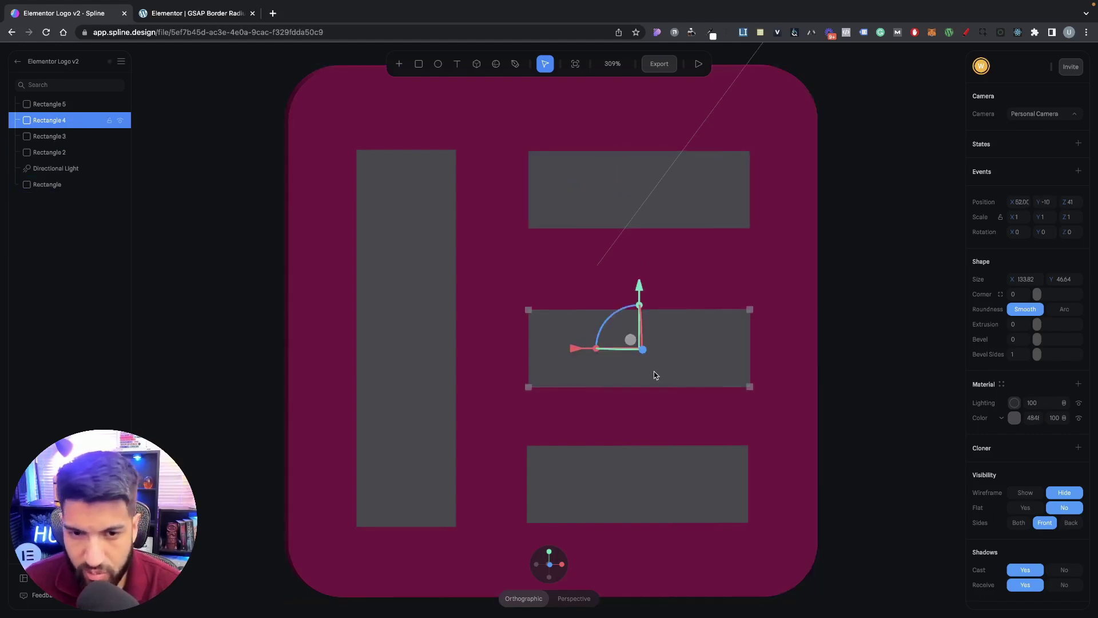
key("Up")
key("Up")
key("Up")
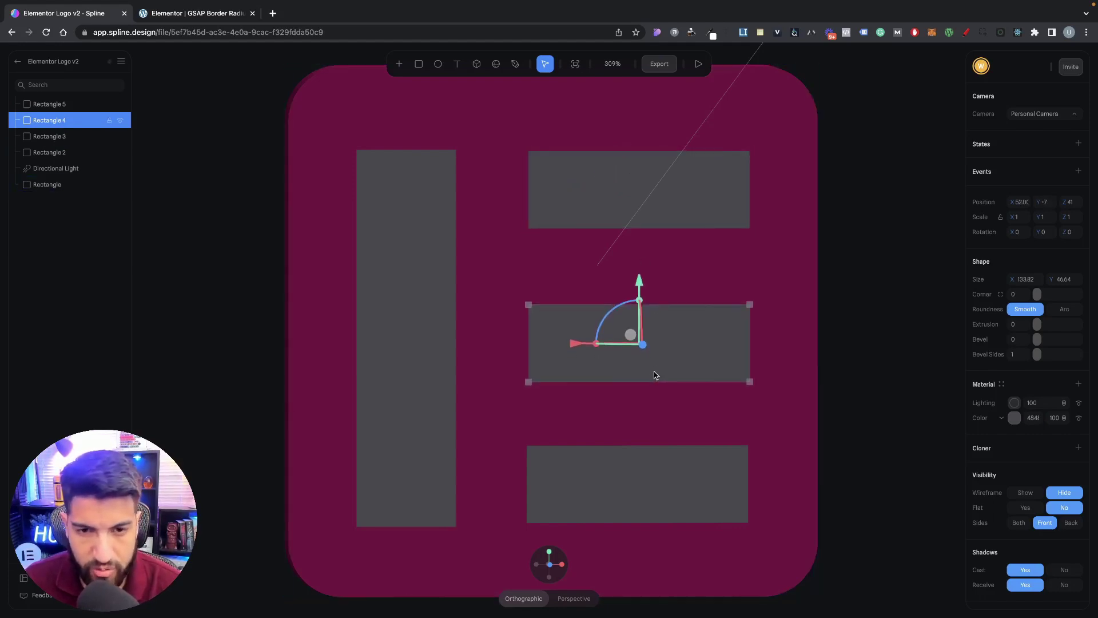
key("Up")
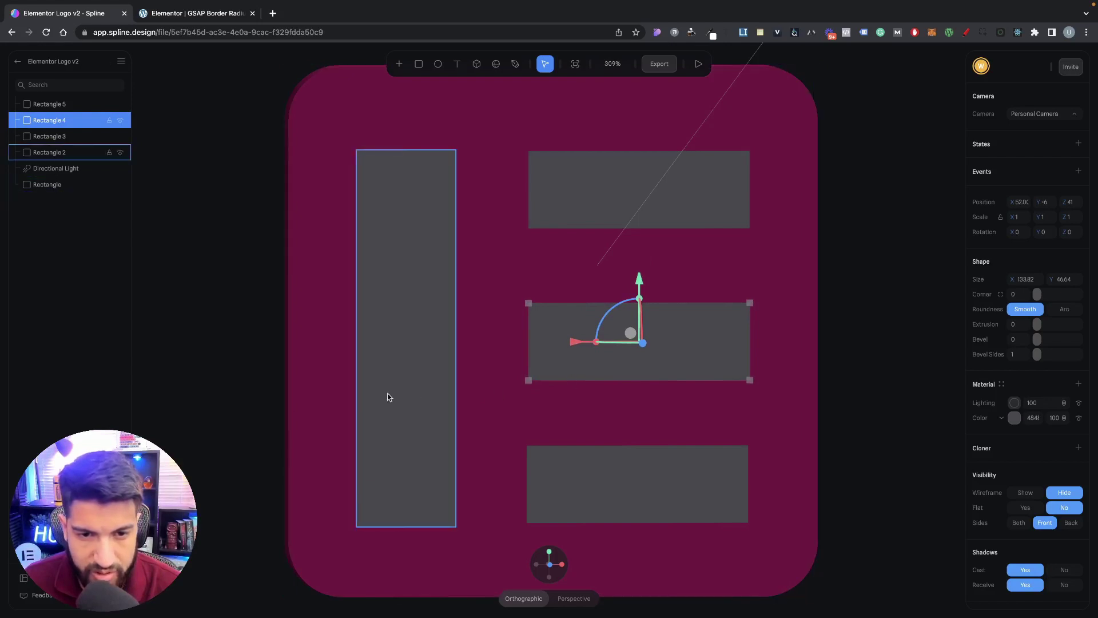
left_click(869, 463)
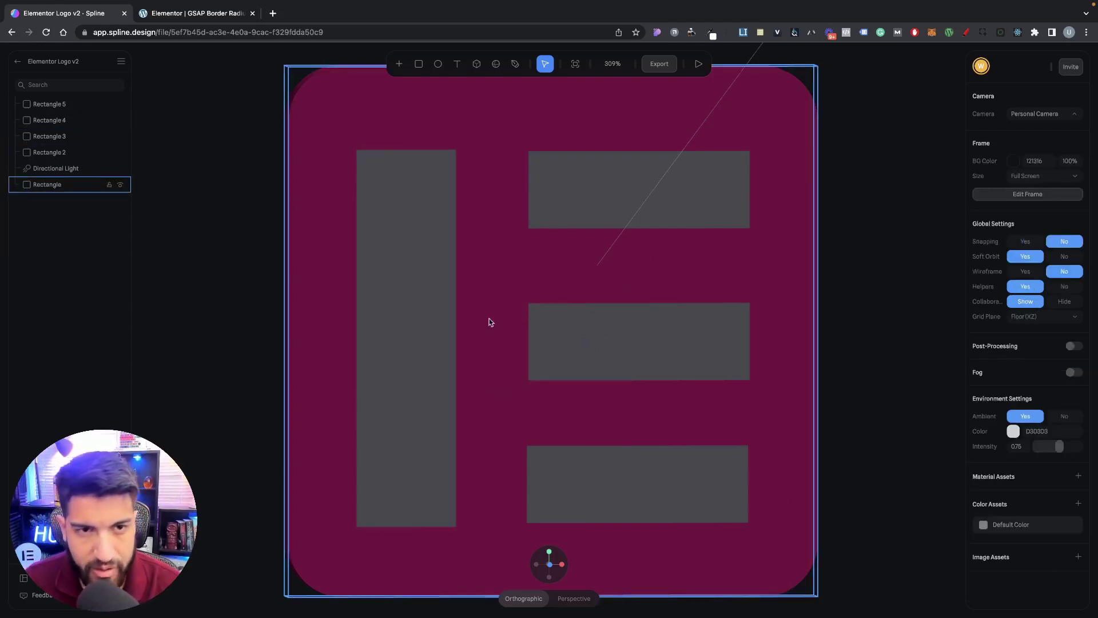
scroll(640, 379, "up", 2)
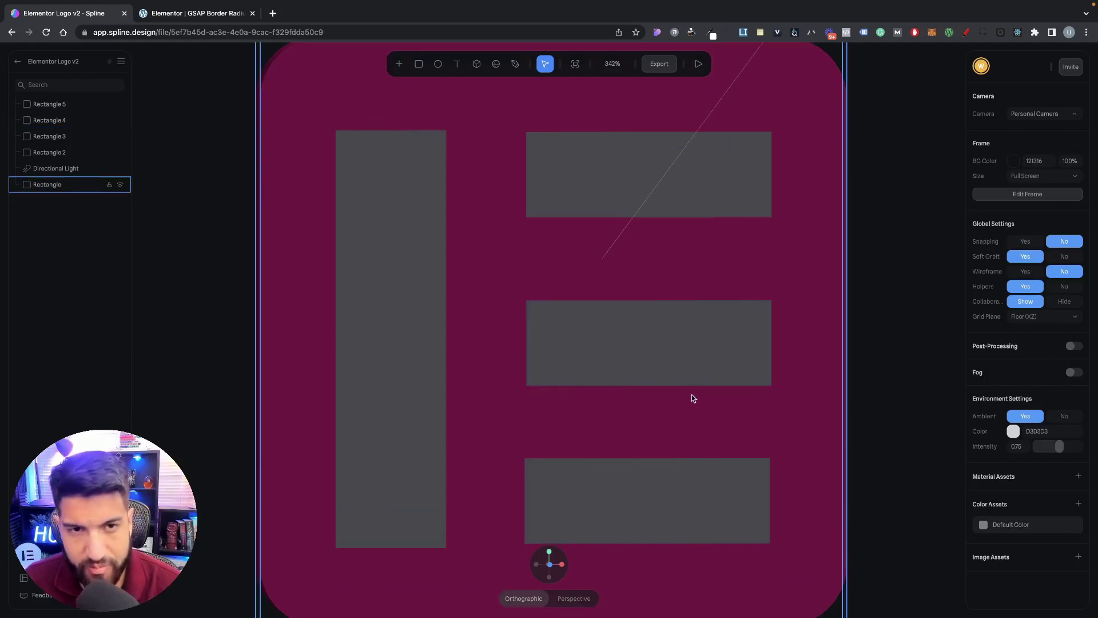
scroll(692, 396, "up", 2)
scroll(693, 408, "down", 5)
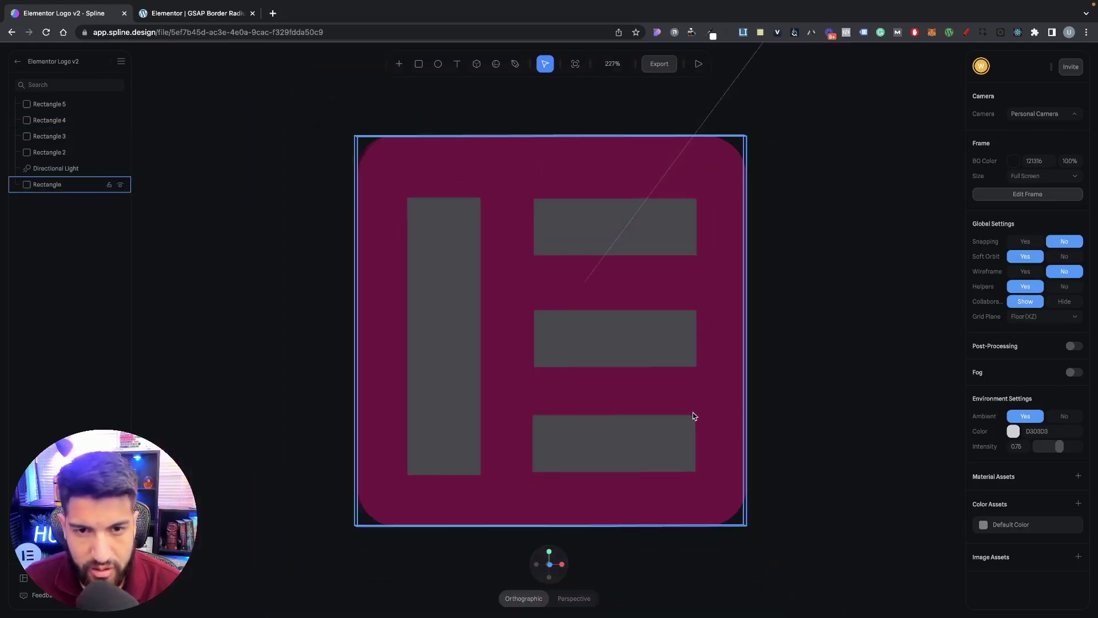
left_click(689, 456)
left_click(751, 456)
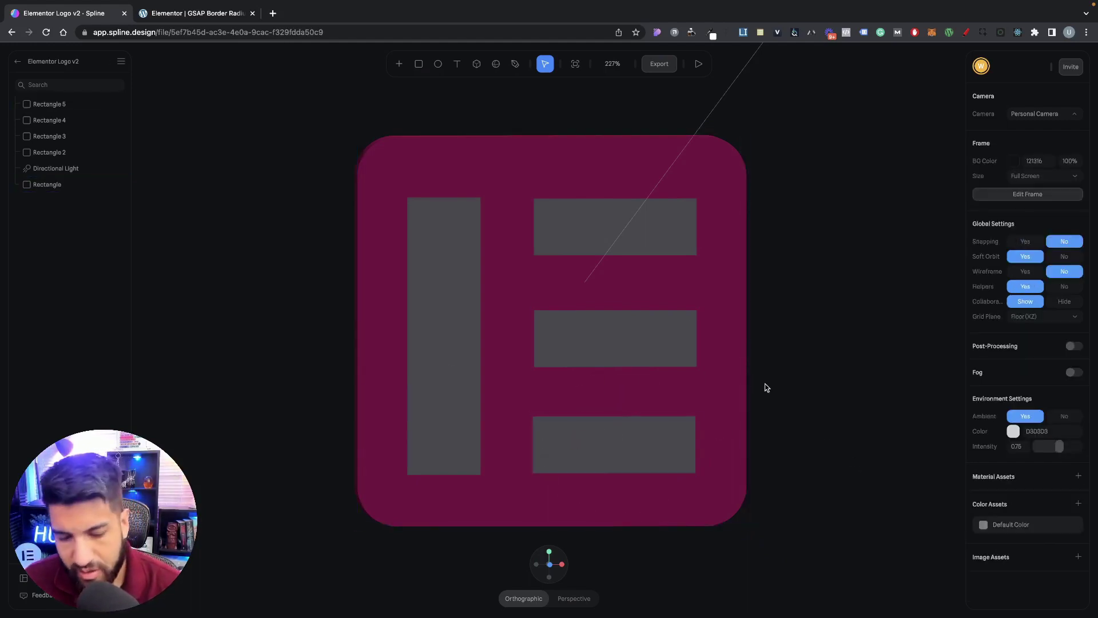
Step: Pull the middle horizontal bar forward, away from the magenta plate's front face, to about Z 69
left_click_drag(804, 377, 871, 376)
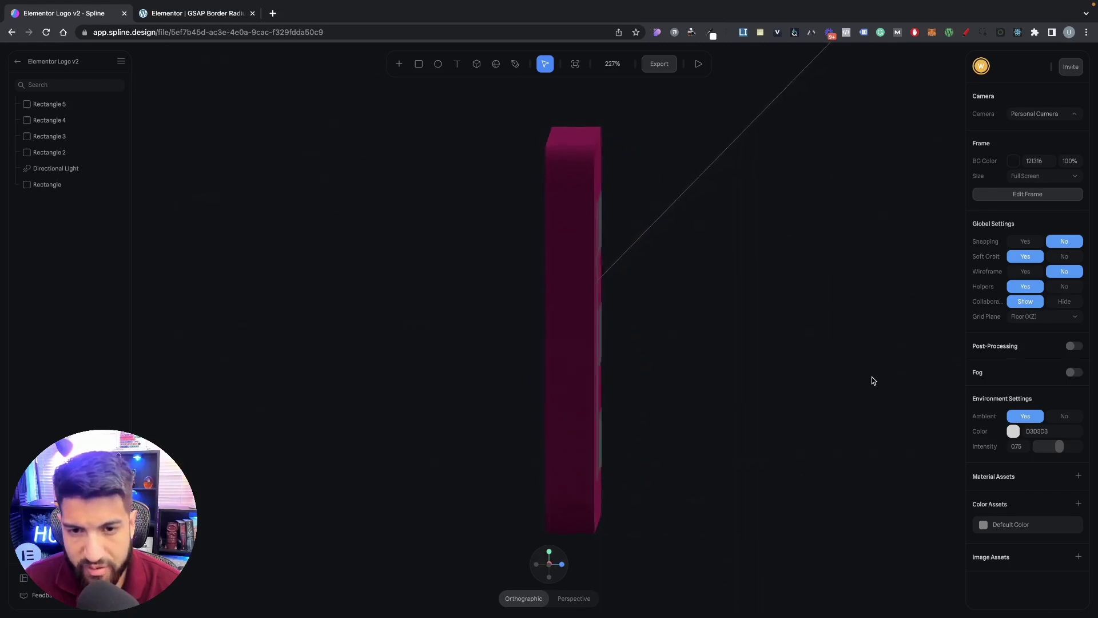
left_click(602, 340)
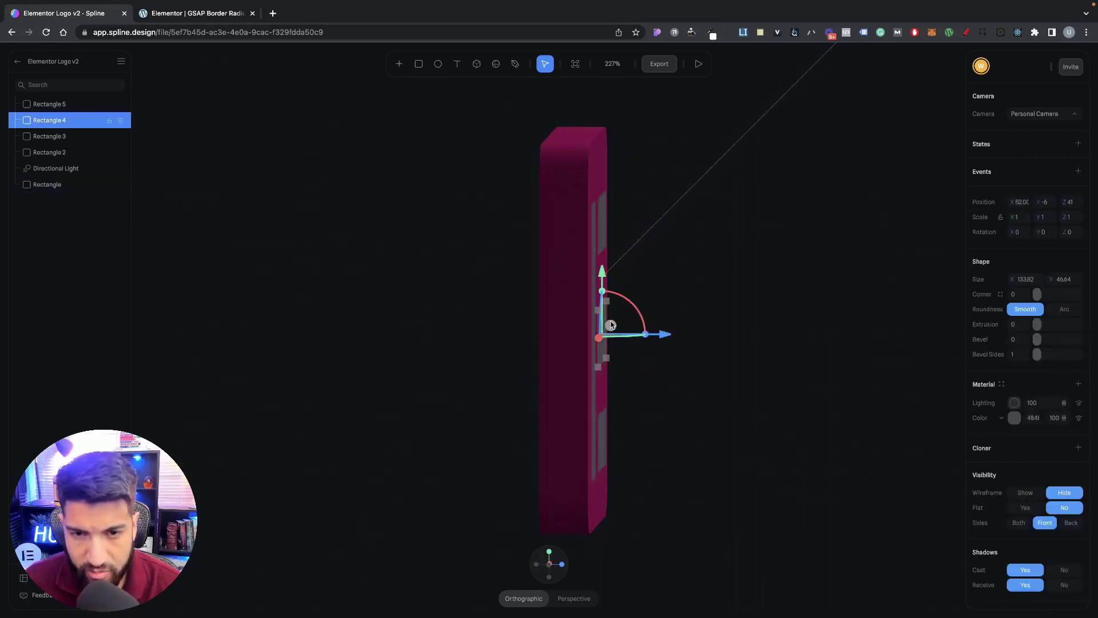
left_click_drag(611, 325, 649, 323)
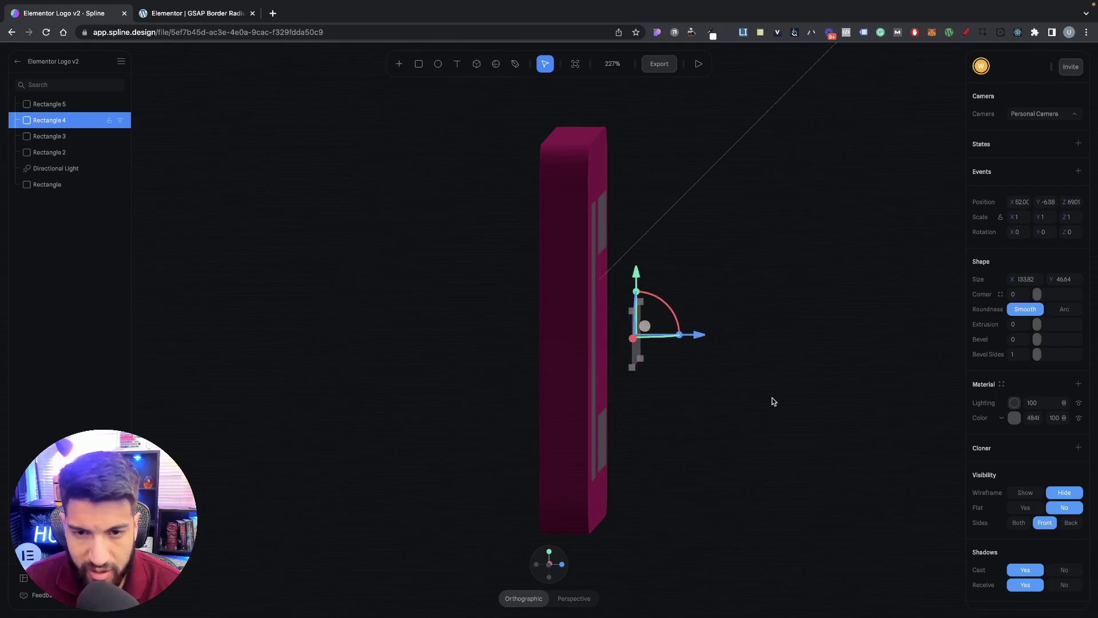
scroll(762, 396, "right", 10)
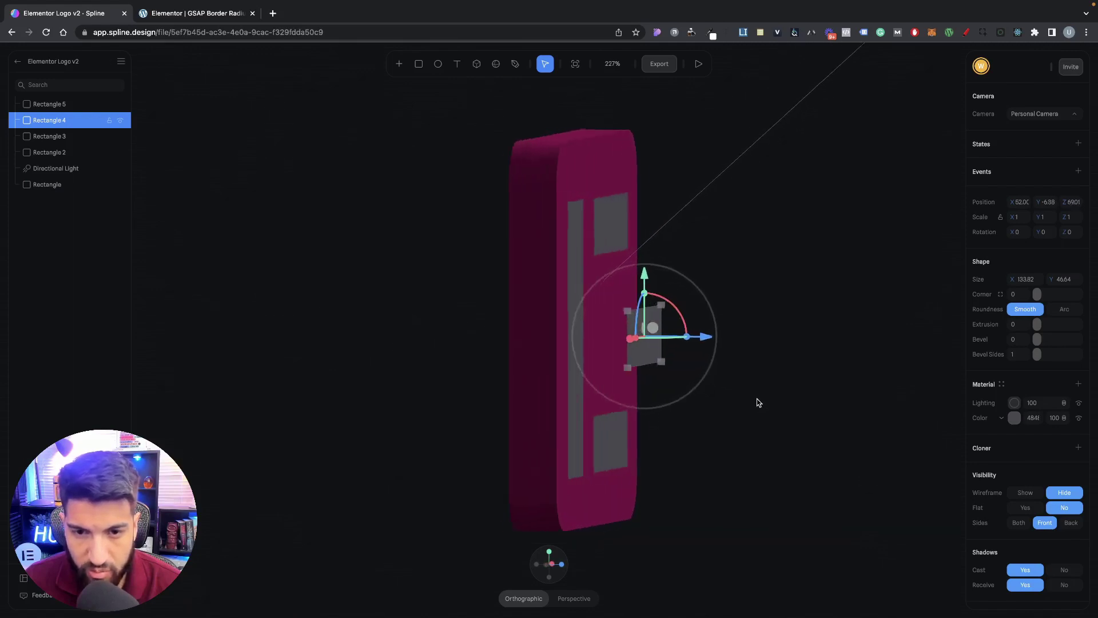
scroll(768, 403, "left", 8)
scroll(768, 403, "right", 5)
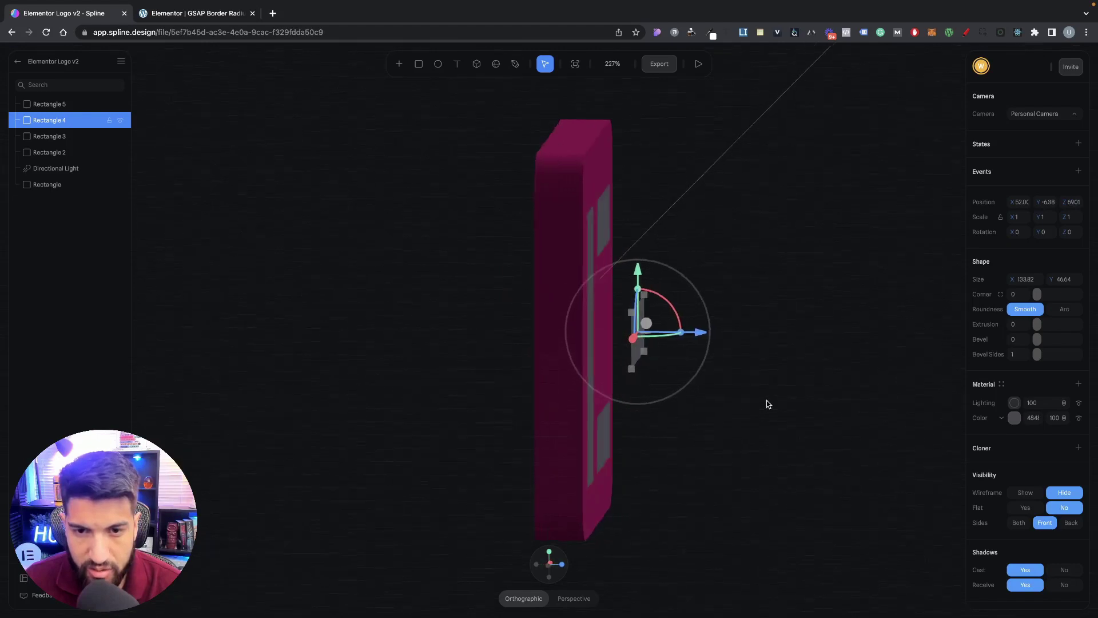
scroll(770, 403, "left", 6)
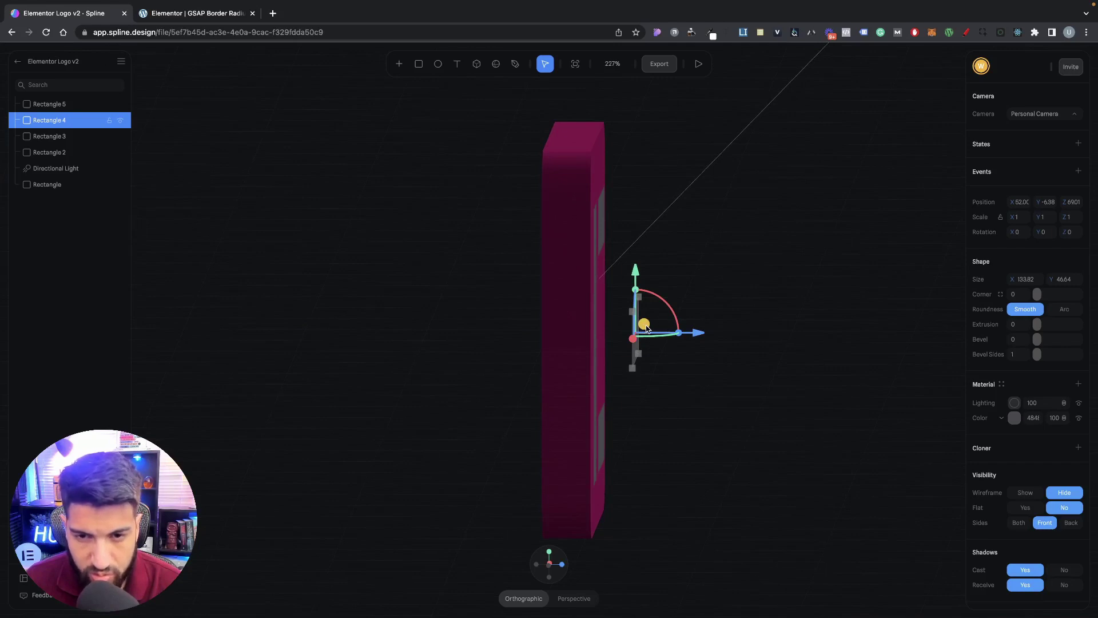
Step: Move the middle horizontal bar back against the plate's front face at Z 40.34 and clear the selection
left_click_drag(646, 328, 611, 327)
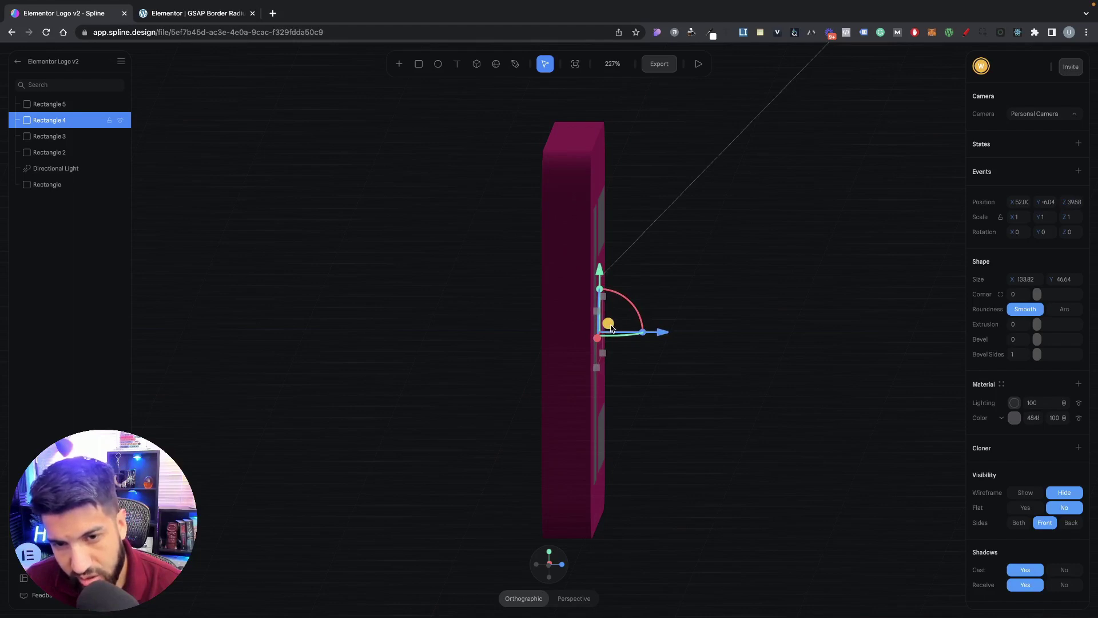
left_click_drag(611, 327, 611, 327)
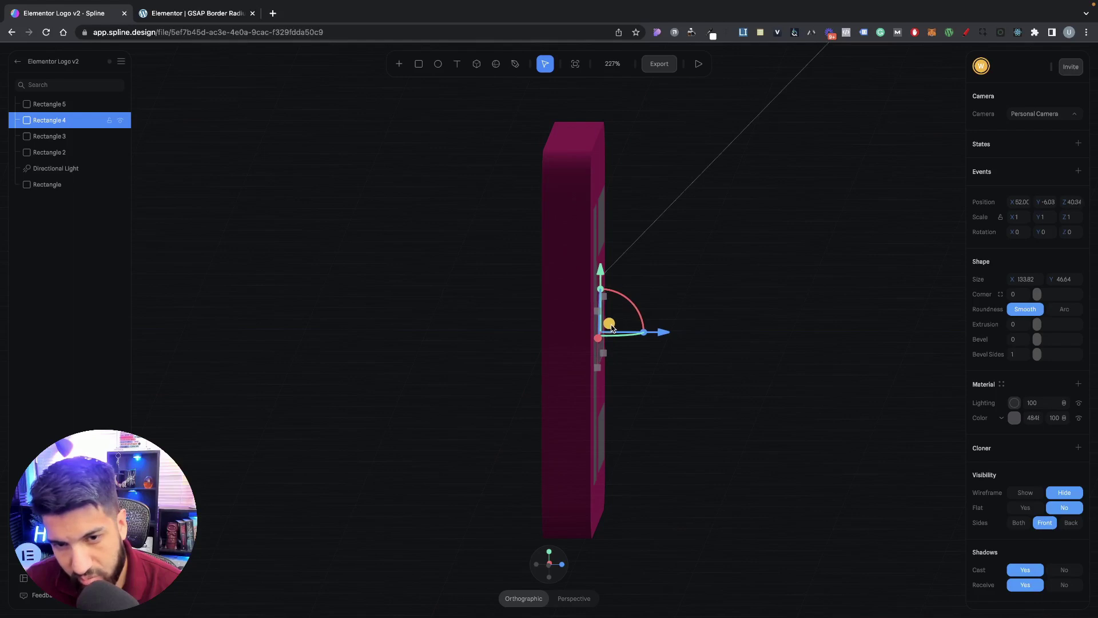
left_click(723, 377)
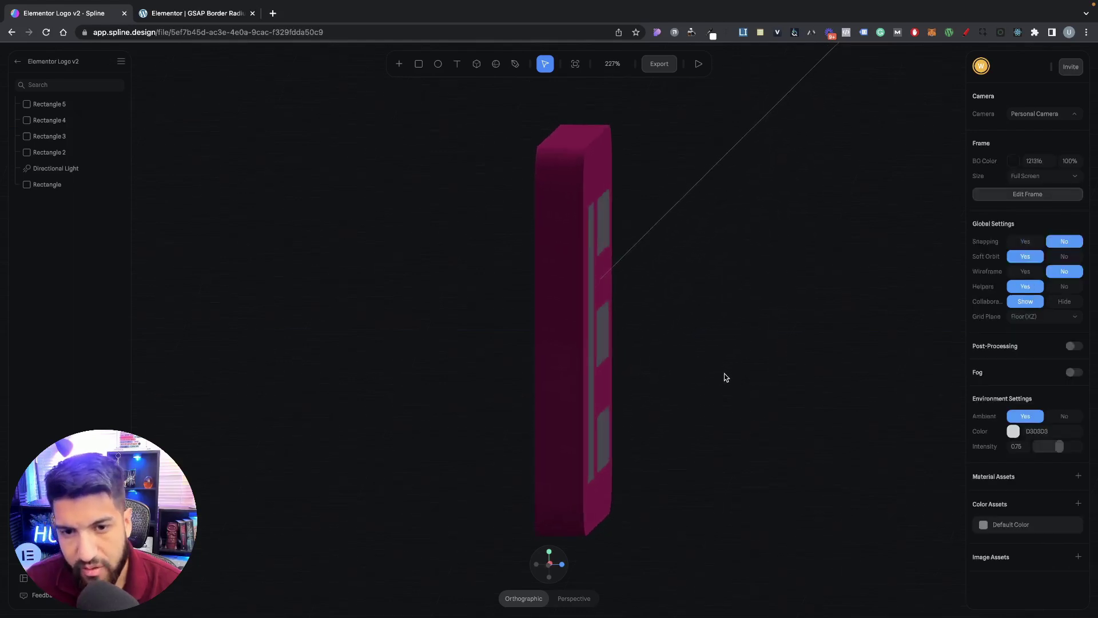
Step: Change the vertical bar's material color to white, RGB(255, 255, 255)
left_click_drag(724, 377, 648, 379)
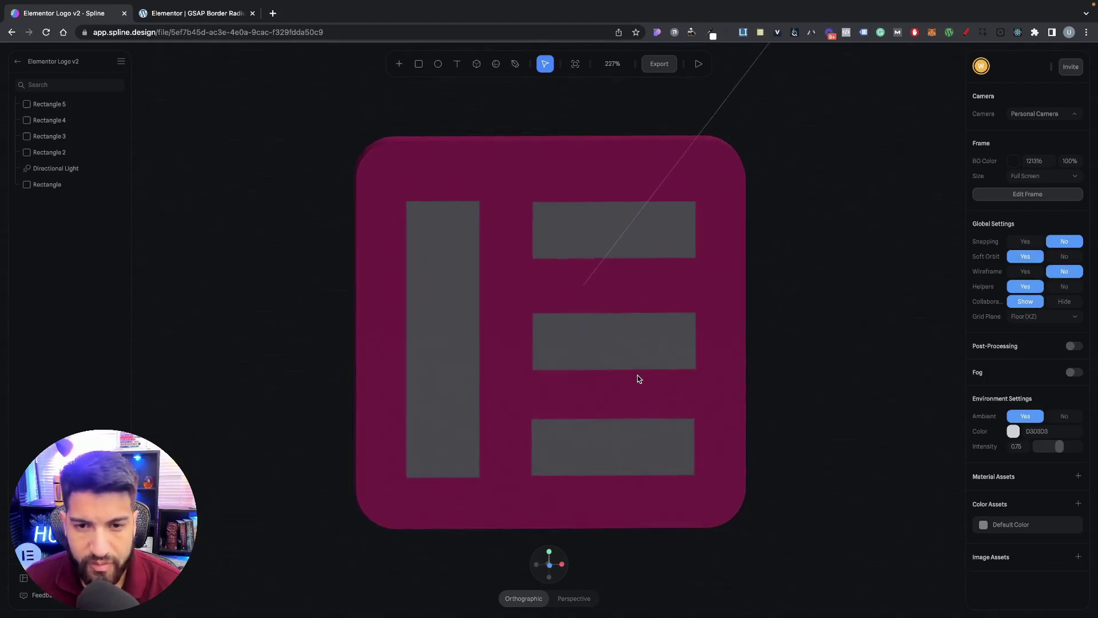
left_click(629, 351)
left_click(431, 315)
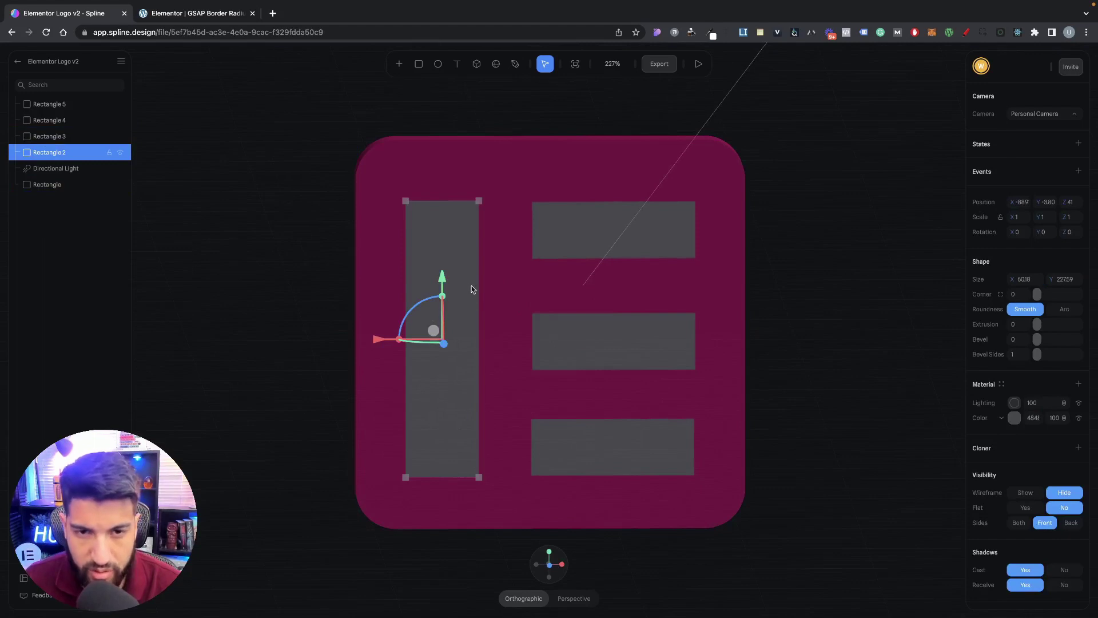
left_click(1015, 419)
left_click_drag(980, 487, 900, 387)
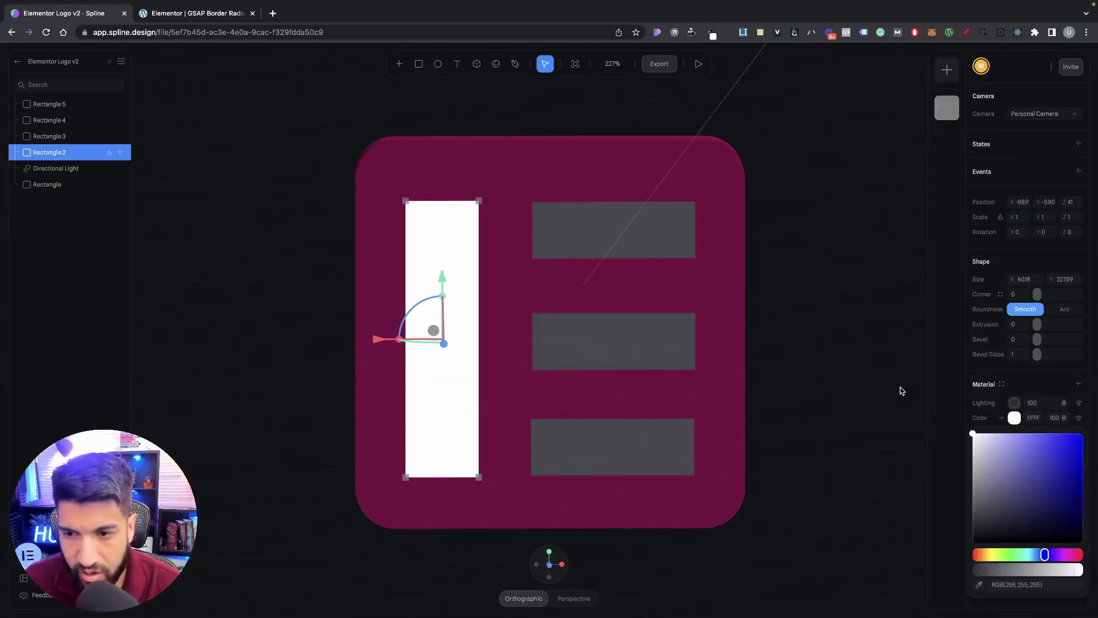
Step: Change the material color of the top, middle and lowest horizontal bars to white to match the vertical bar
left_click(580, 244)
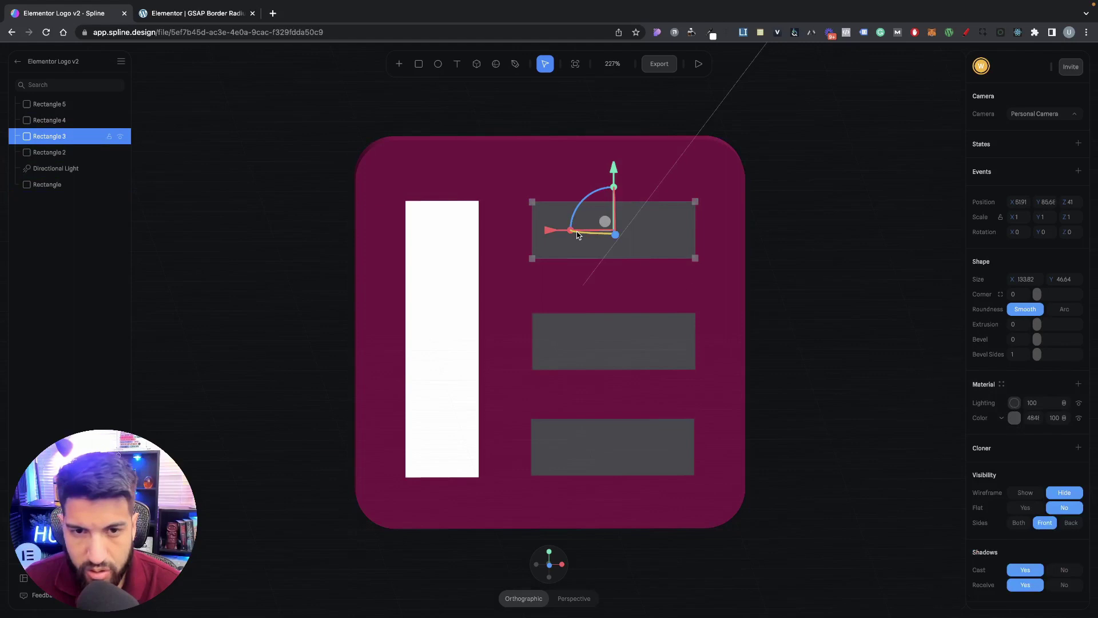
left_click(1016, 421)
left_click_drag(1023, 497, 962, 440)
left_click(680, 357)
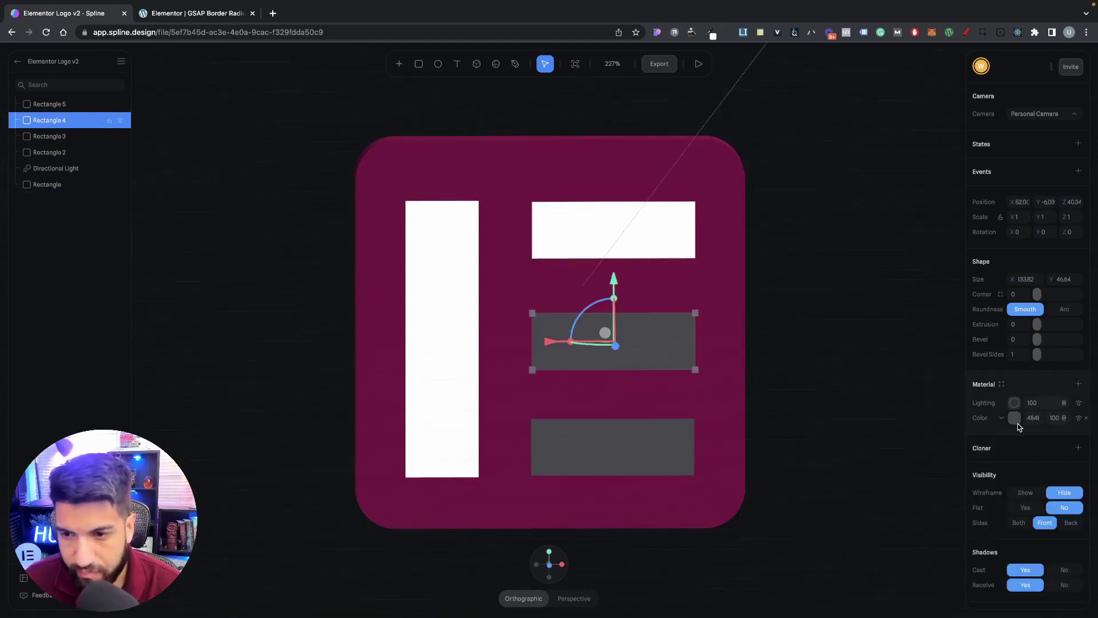
left_click(1015, 418)
left_click(855, 405)
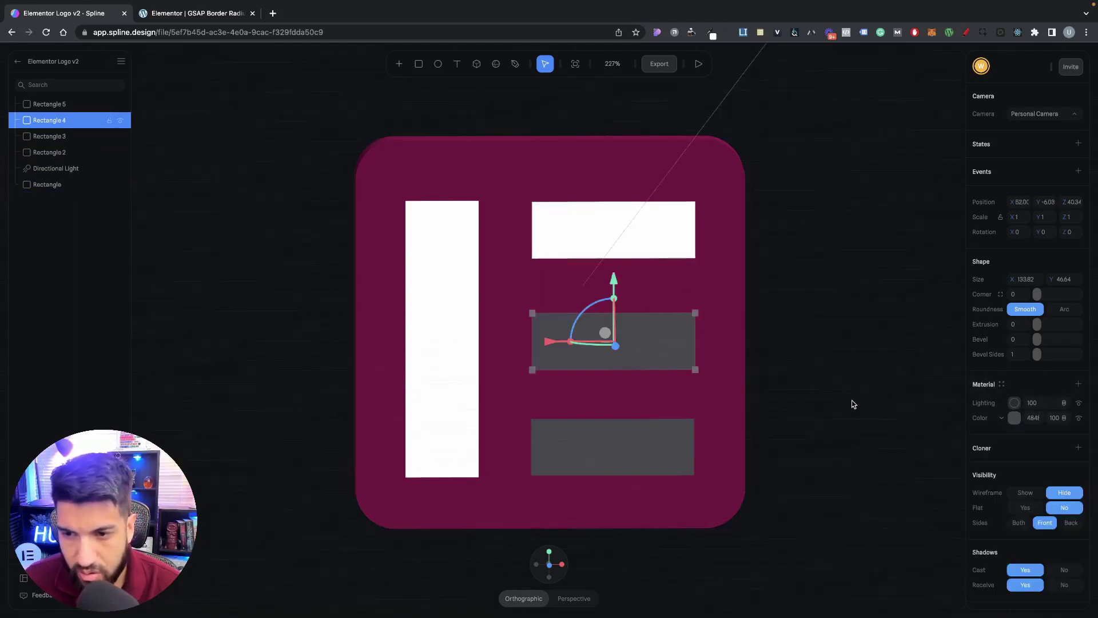
left_click(1017, 421)
left_click_drag(1007, 486, 824, 422)
left_click(675, 450)
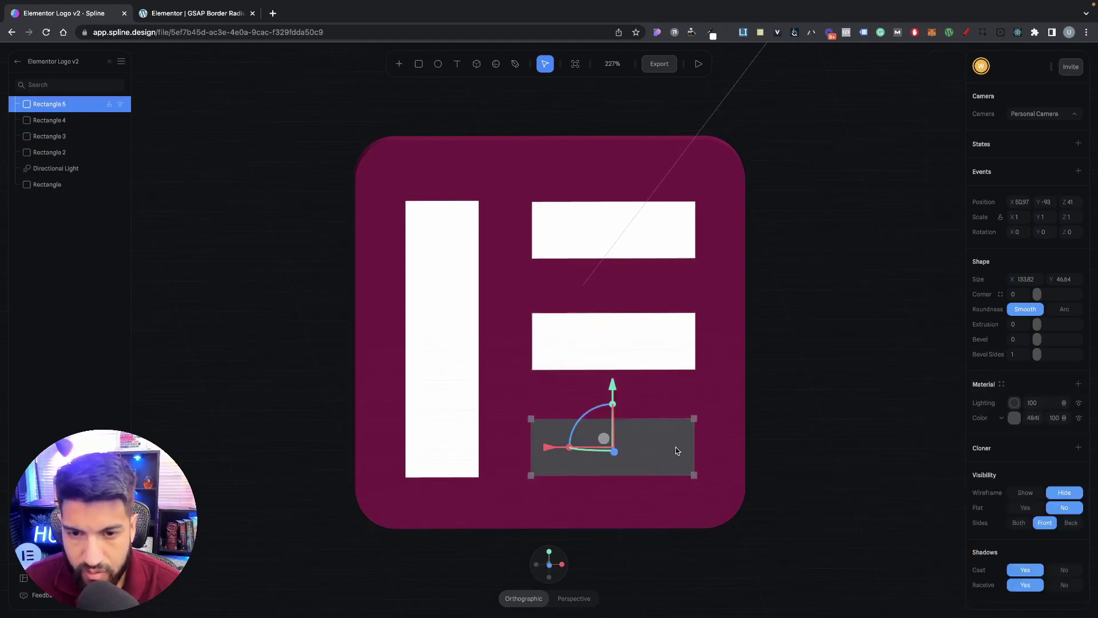
left_click(1015, 418)
left_click_drag(1000, 441, 942, 414)
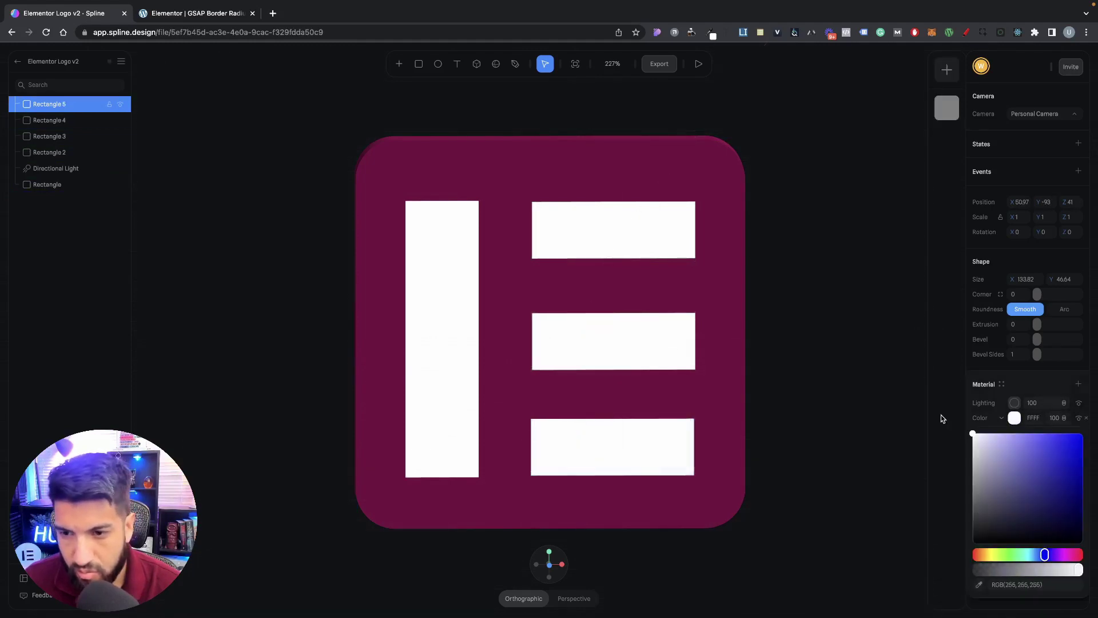
Step: Set the vertical bar's extrusion to 25, and toggle its shadow casting off and back on
left_click(439, 358)
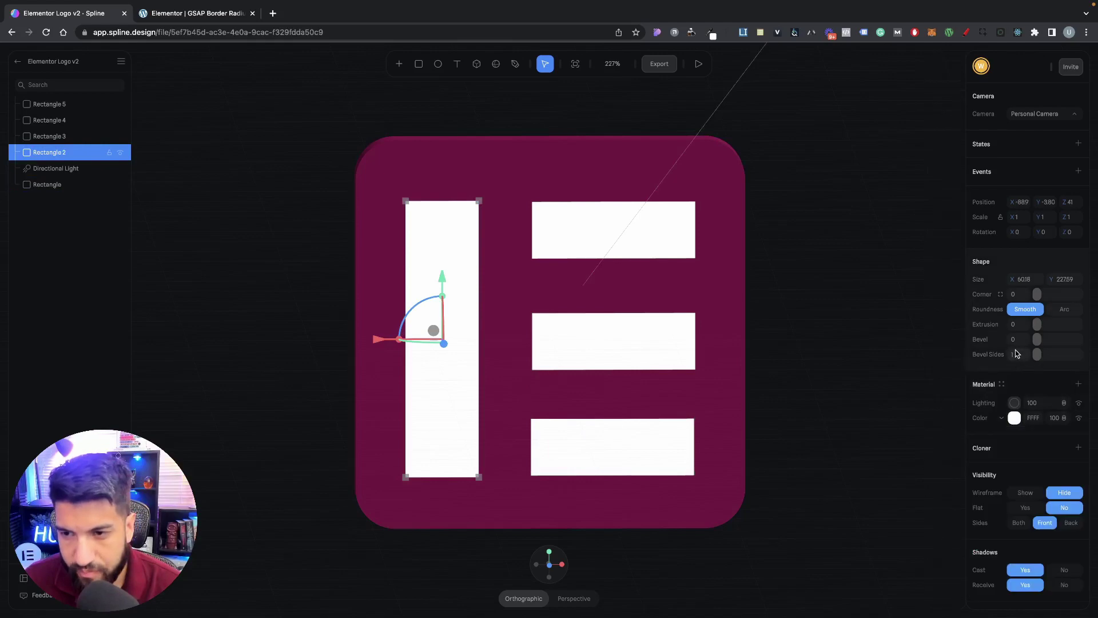
left_click_drag(789, 363, 821, 364)
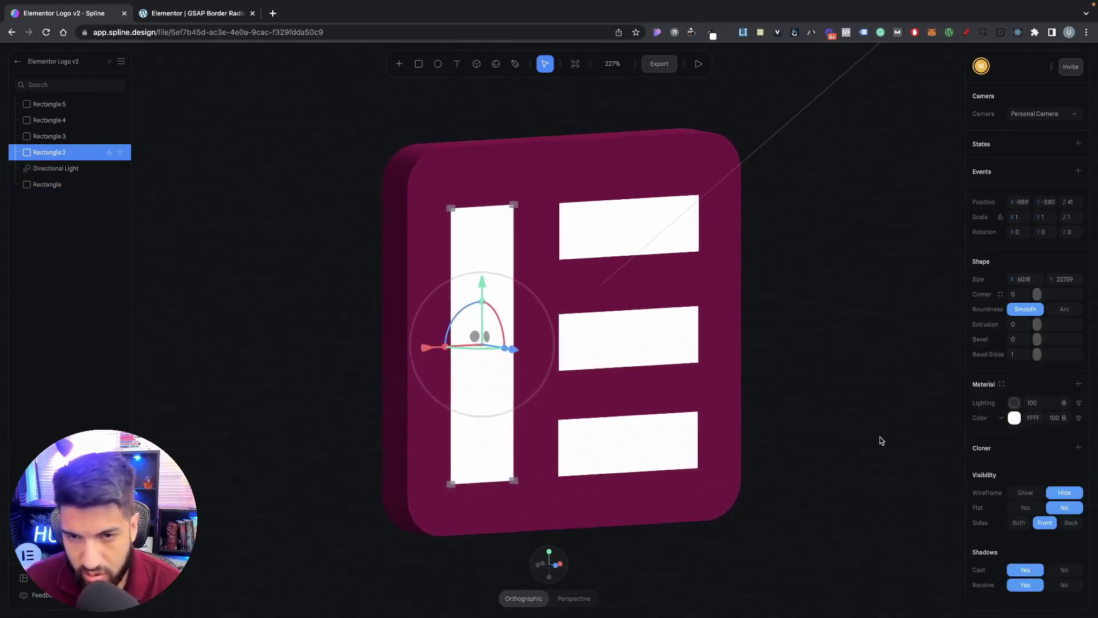
left_click(1018, 324)
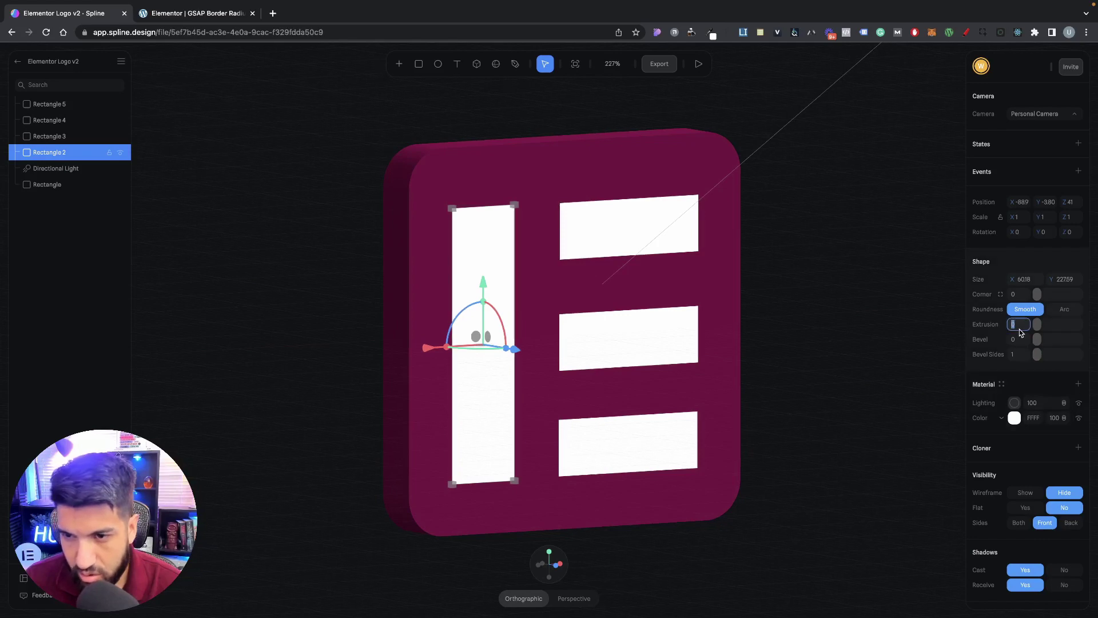
key("Return")
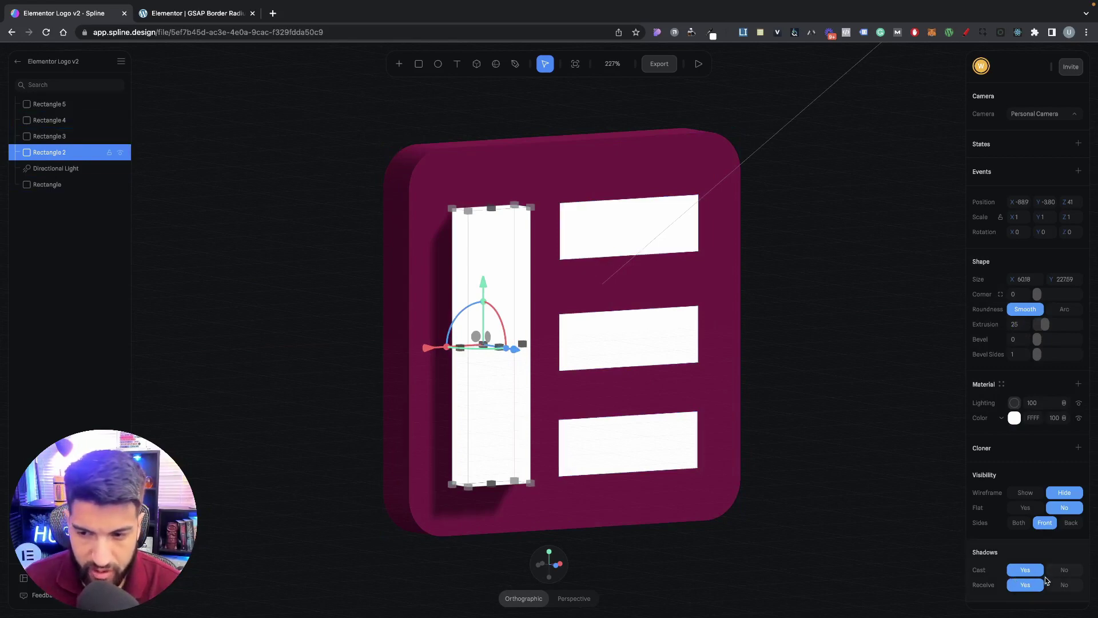
left_click(1064, 570)
left_click(1017, 572)
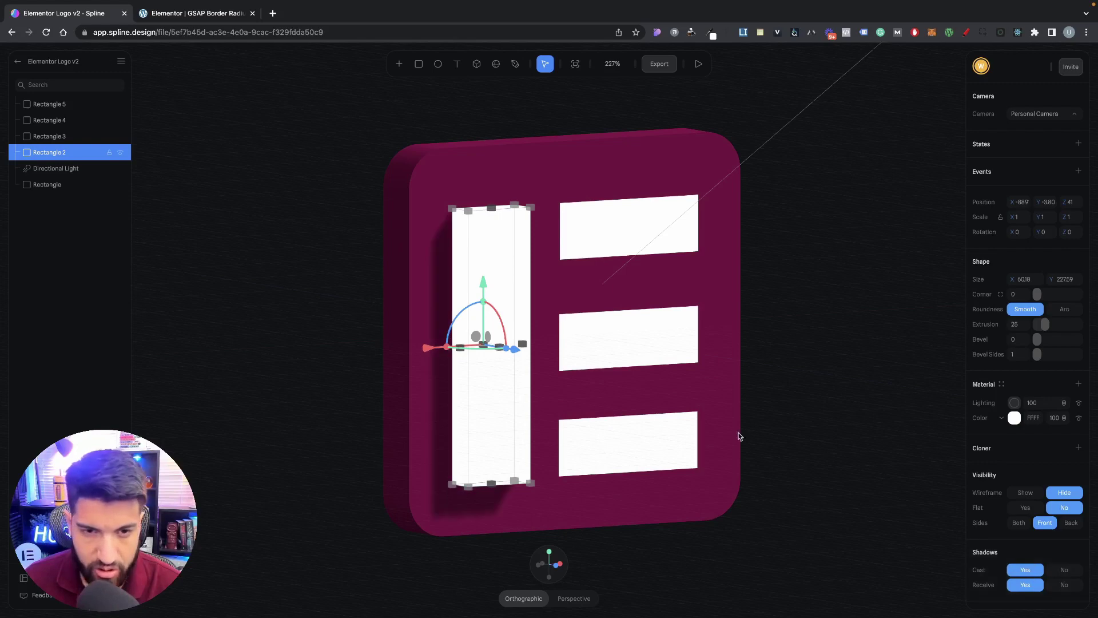
Step: Set the vertical bar's material lighting type to Lambert
left_click(1014, 403)
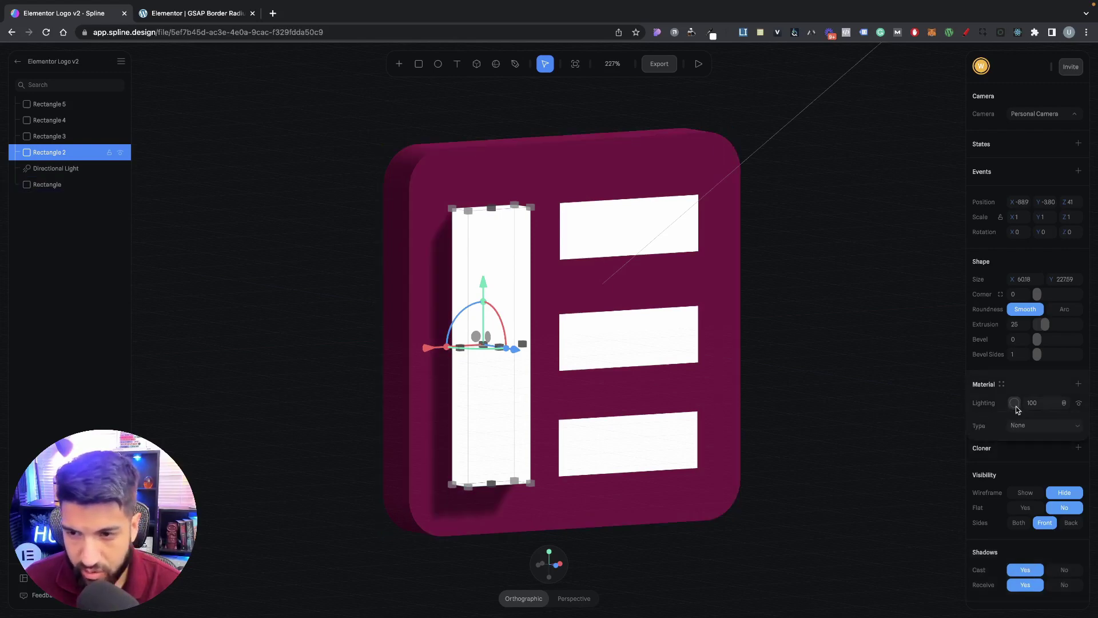
left_click(1014, 404)
left_click(1014, 403)
left_click(1019, 426)
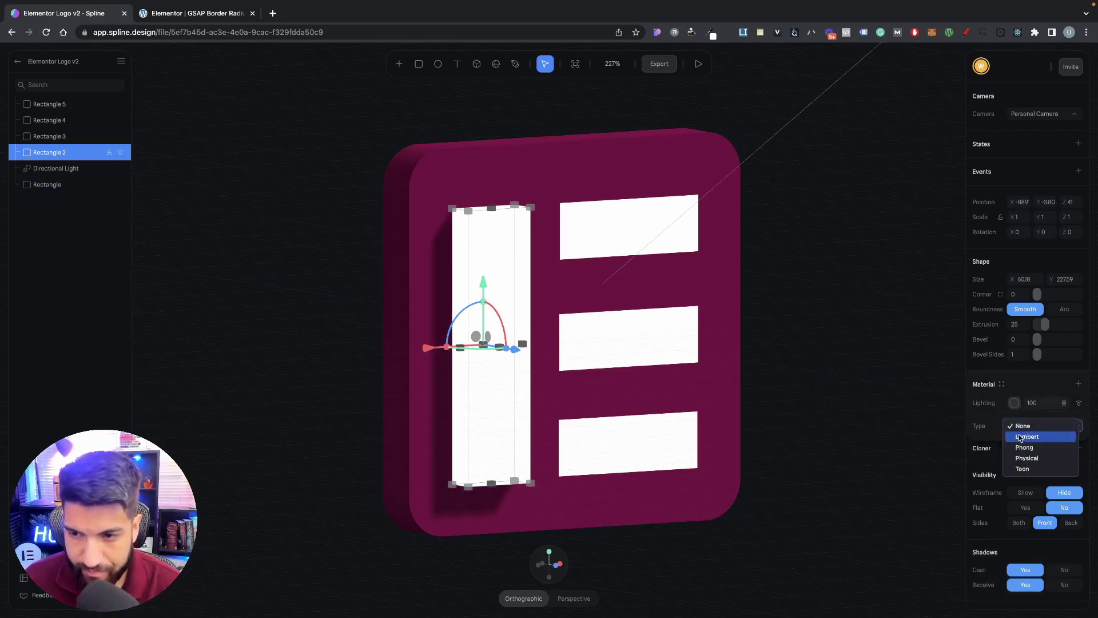
left_click(1041, 437)
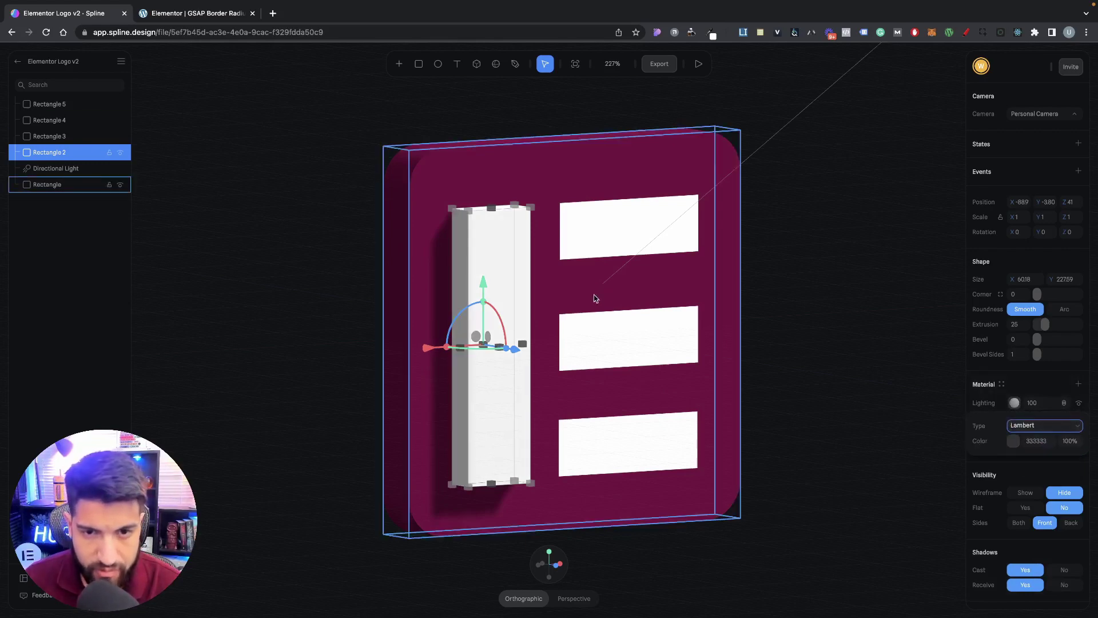
Step: Extrude the top horizontal bar by 25 and set its material lighting type to Lambert
left_click(591, 235)
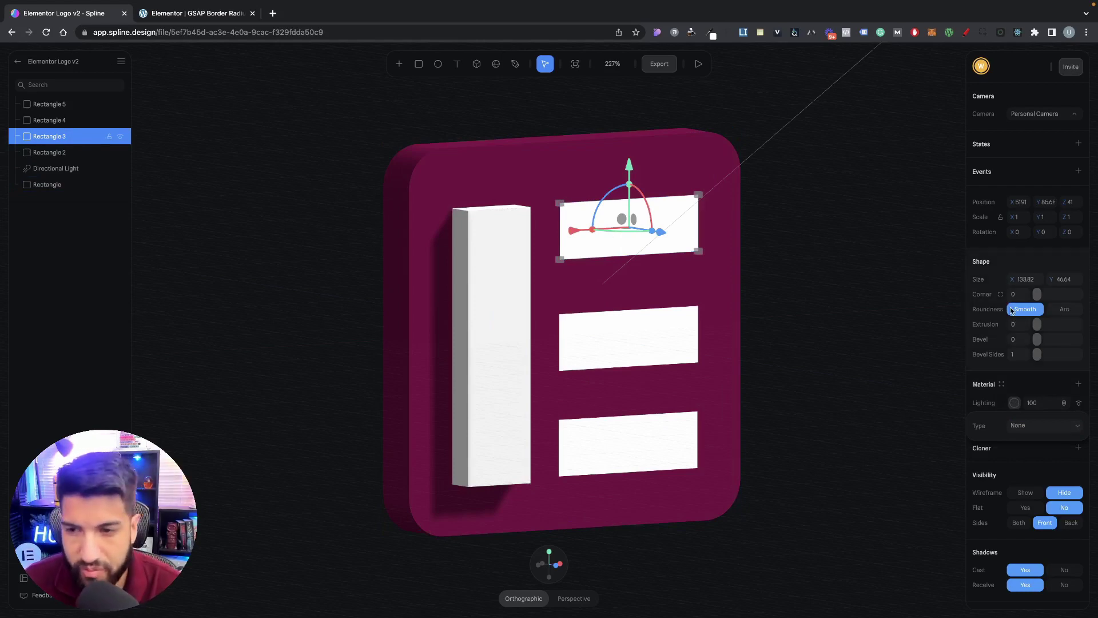
left_click(1017, 325)
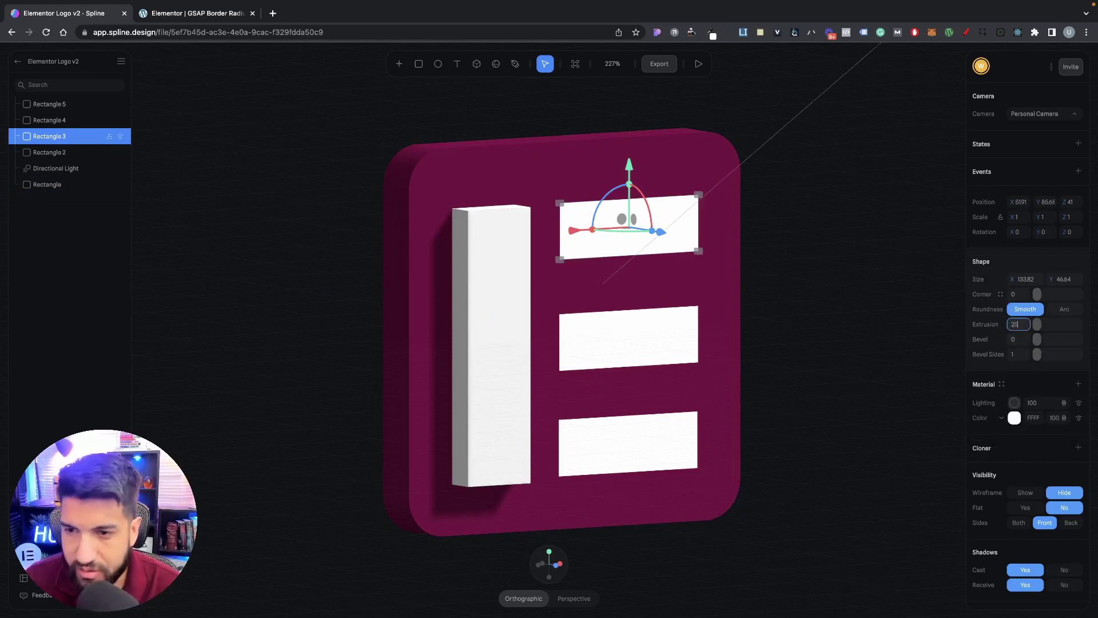
left_click(1014, 402)
left_click(1029, 425)
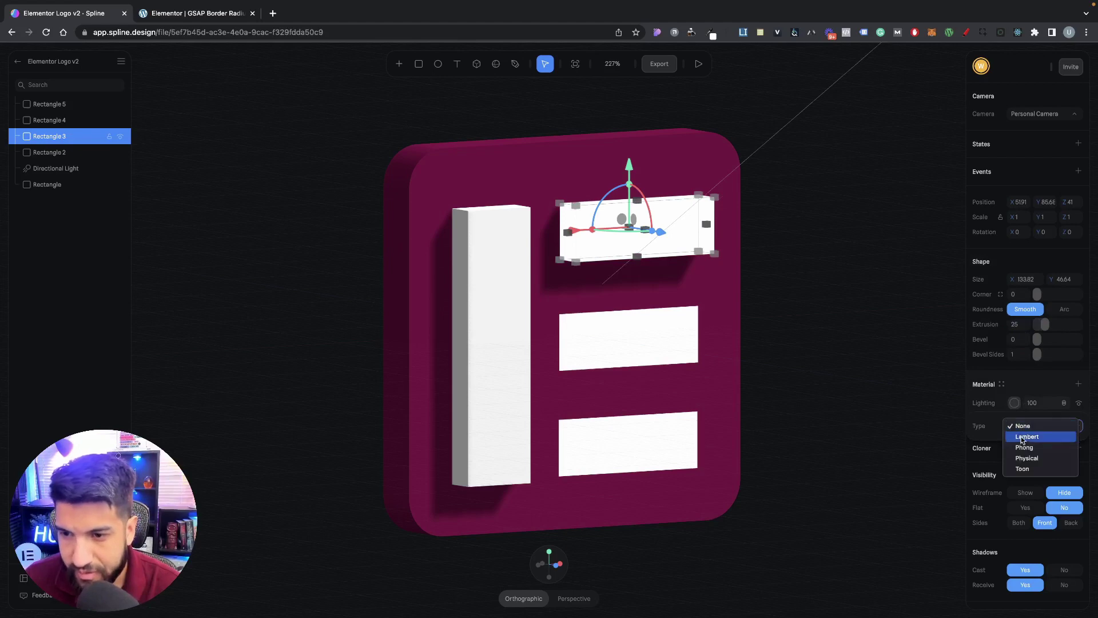
left_click(1022, 437)
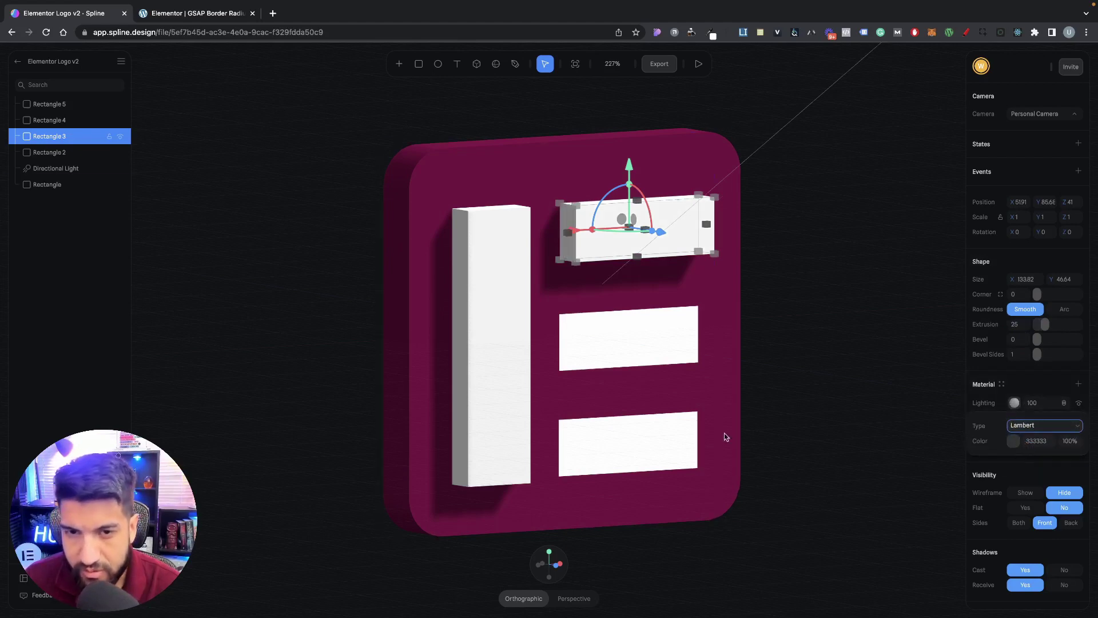
Step: Extrude the middle horizontal bar by 25 and match its material lighting type to the top bar's
left_click(611, 355)
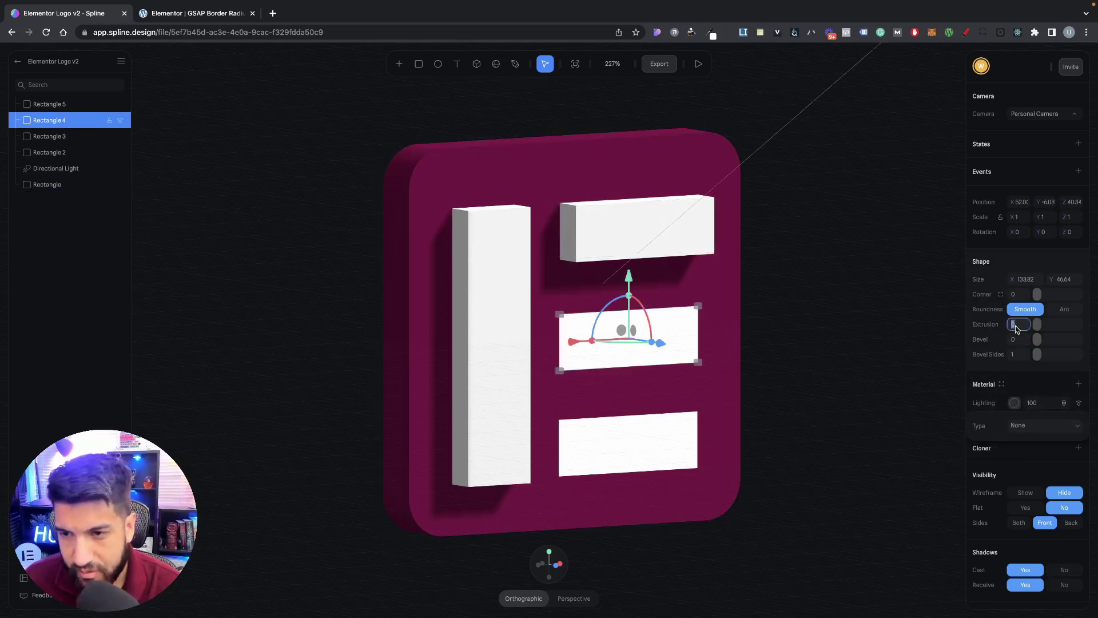
type("25")
key("Return")
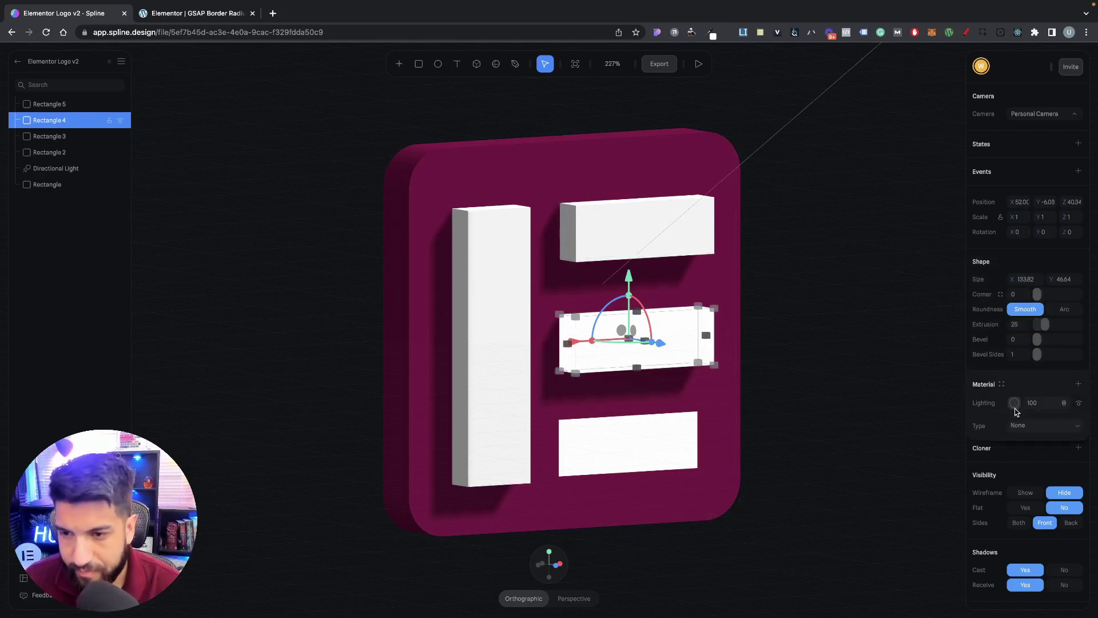
left_click(1029, 425)
left_click(1019, 445)
Step: Extrude the bottom horizontal bar by 25 and set its material lighting type to Lambert
left_click(657, 451)
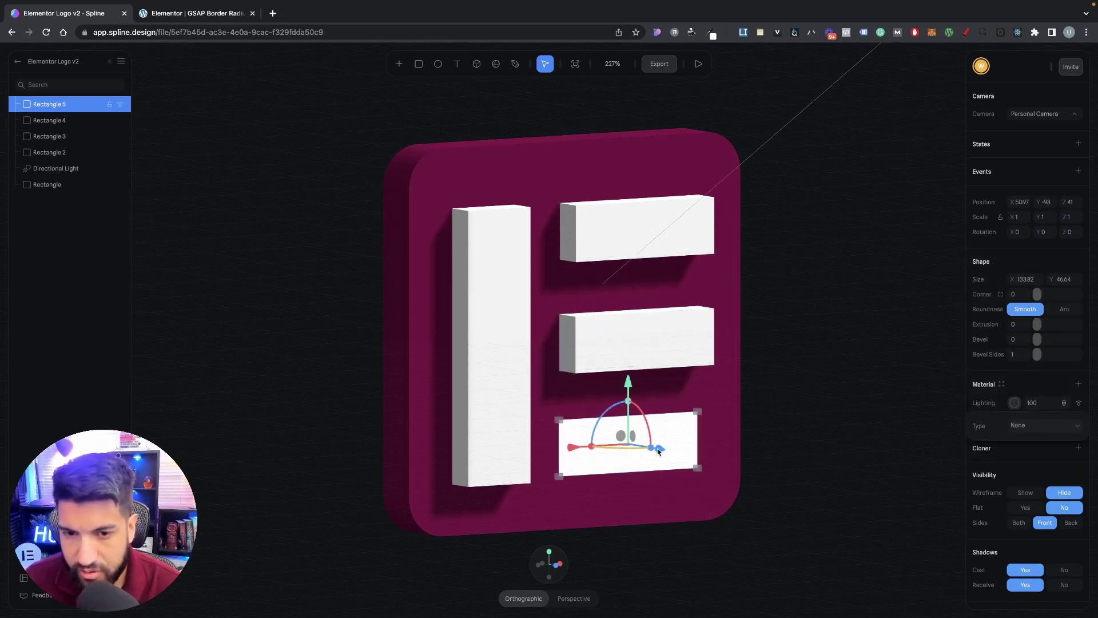
left_click(1019, 324)
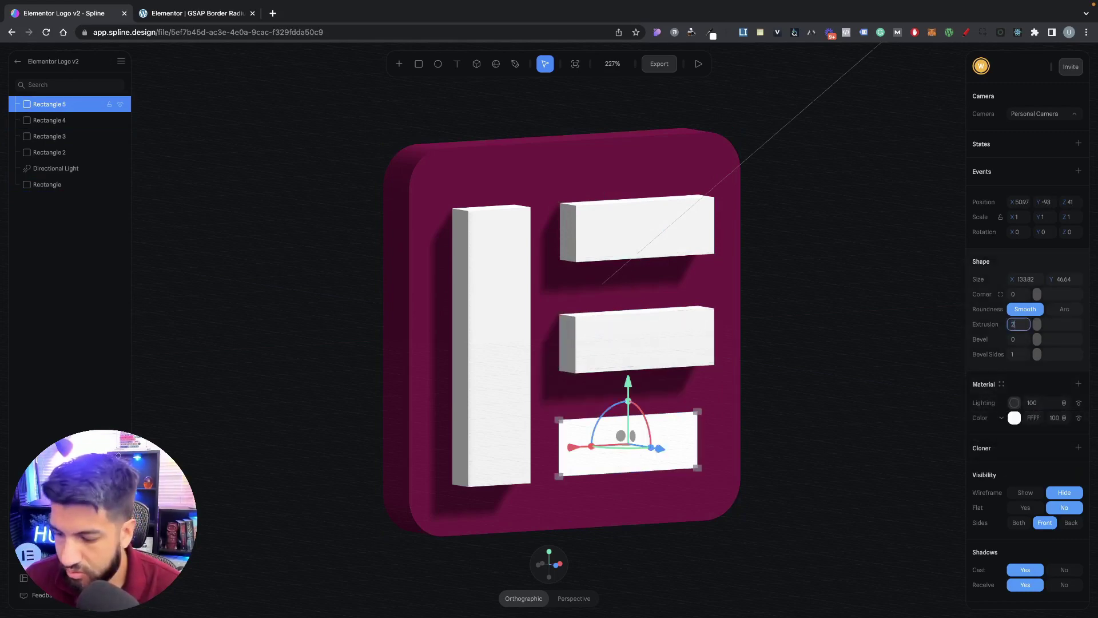
key("Return")
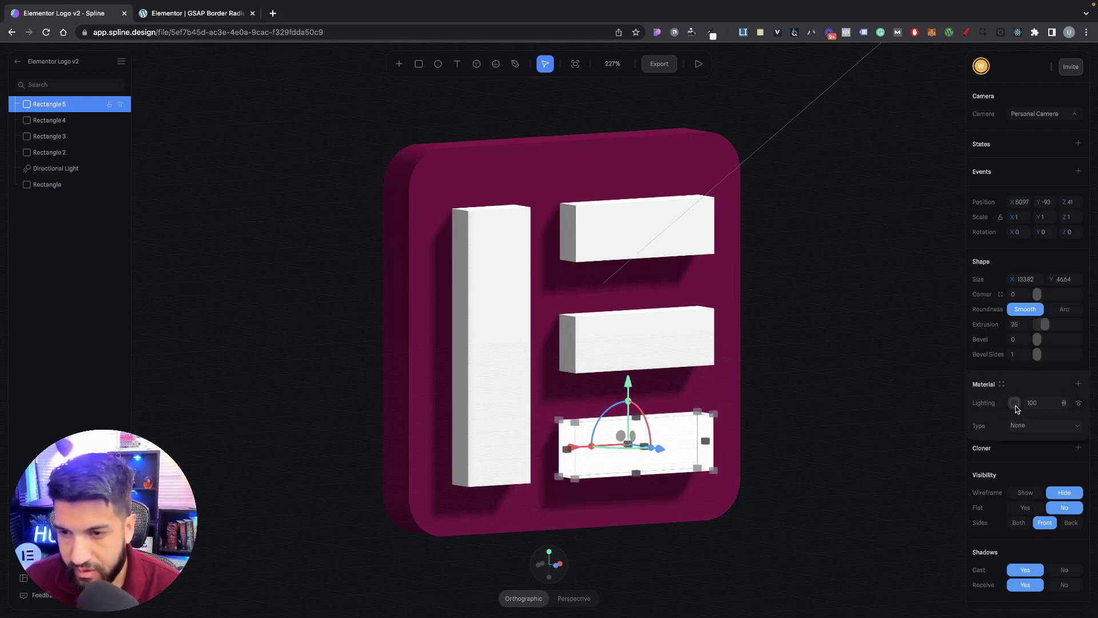
left_click(1020, 425)
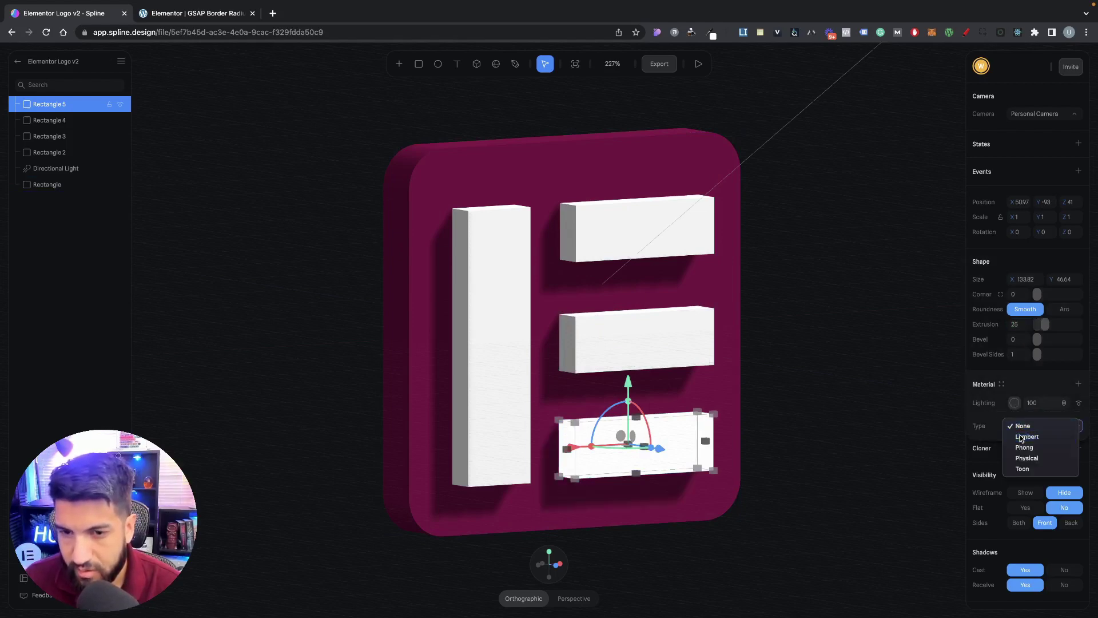
left_click(1021, 437)
left_click(843, 404)
Step: Examine the logo's extruded bars and shading from several angles, ending on a nearly frontal view
left_click_drag(843, 404, 731, 374)
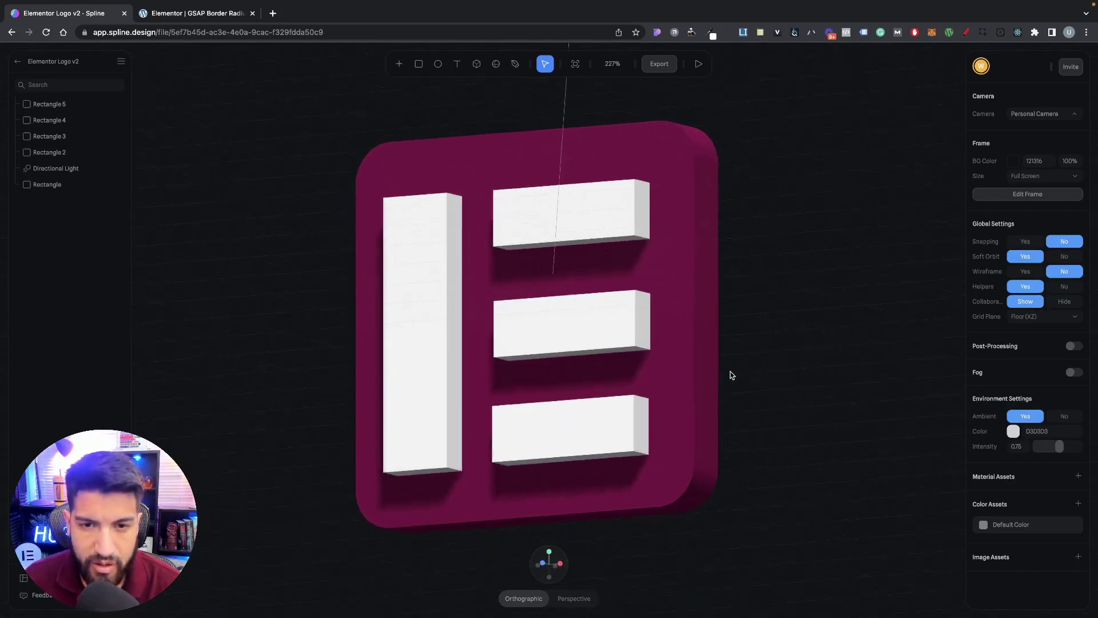
scroll(730, 375, "down", 8)
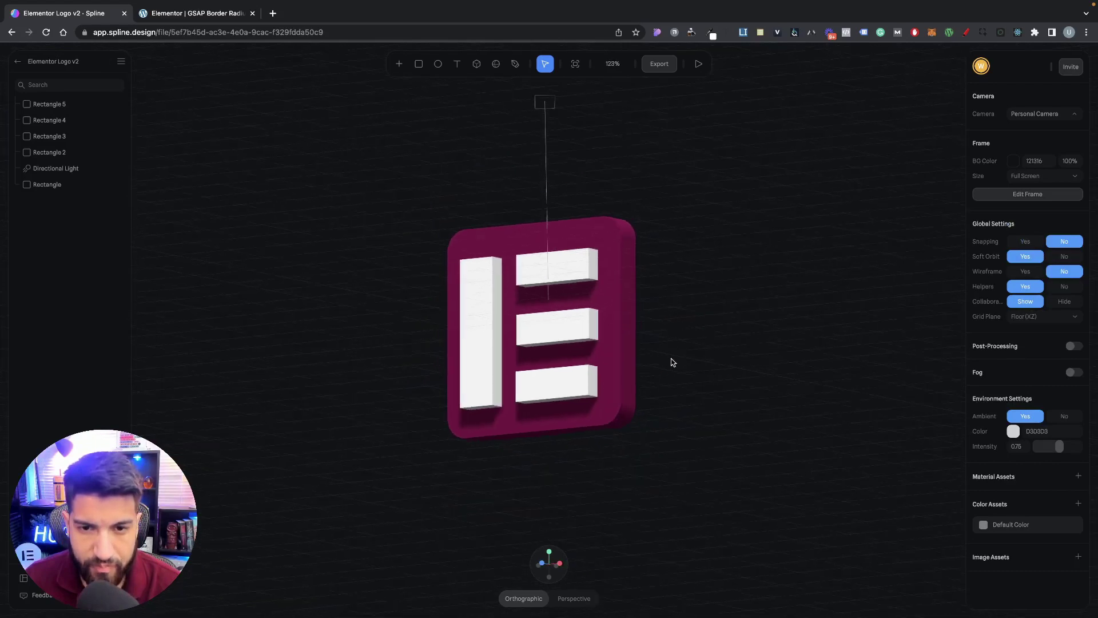
left_click_drag(617, 321, 603, 338)
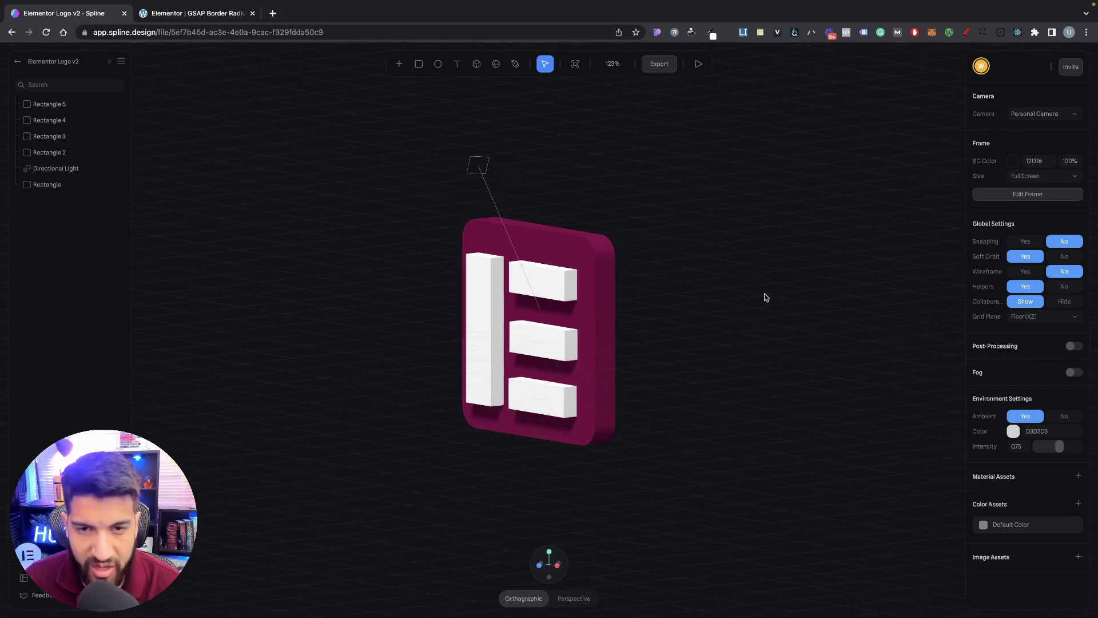
left_click(595, 279)
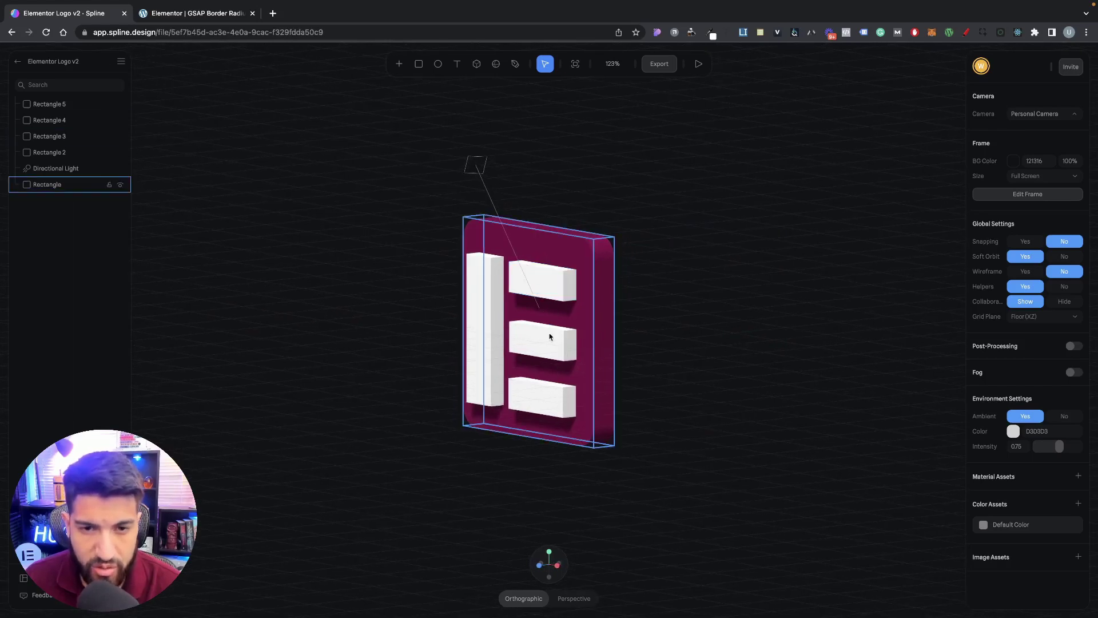
key("Escape")
left_click_drag(588, 363, 658, 370)
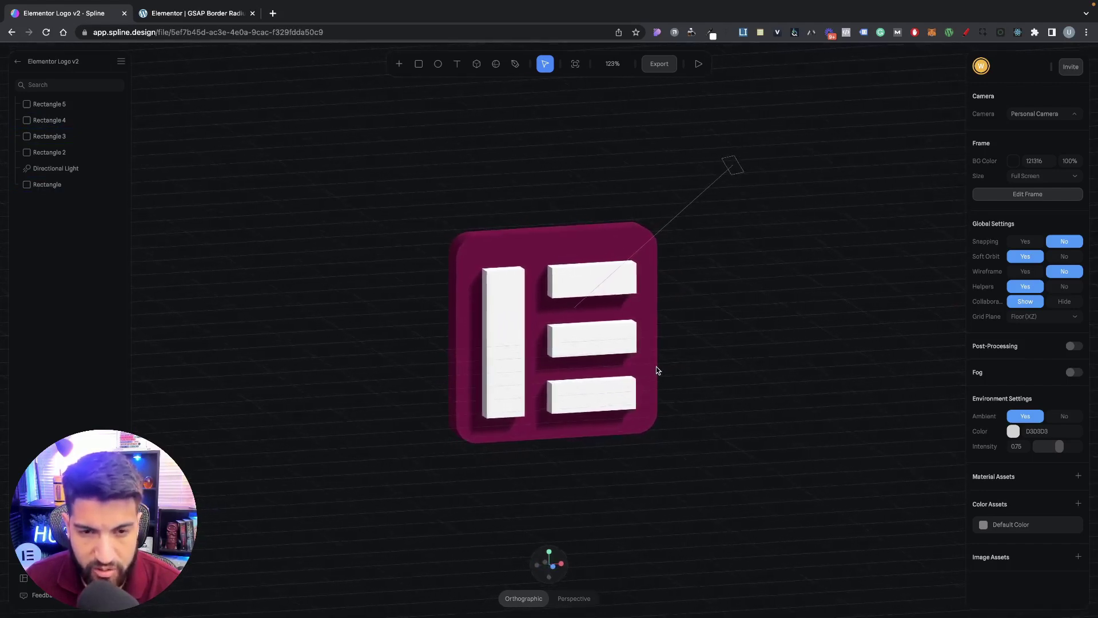
left_click_drag(659, 370, 657, 365)
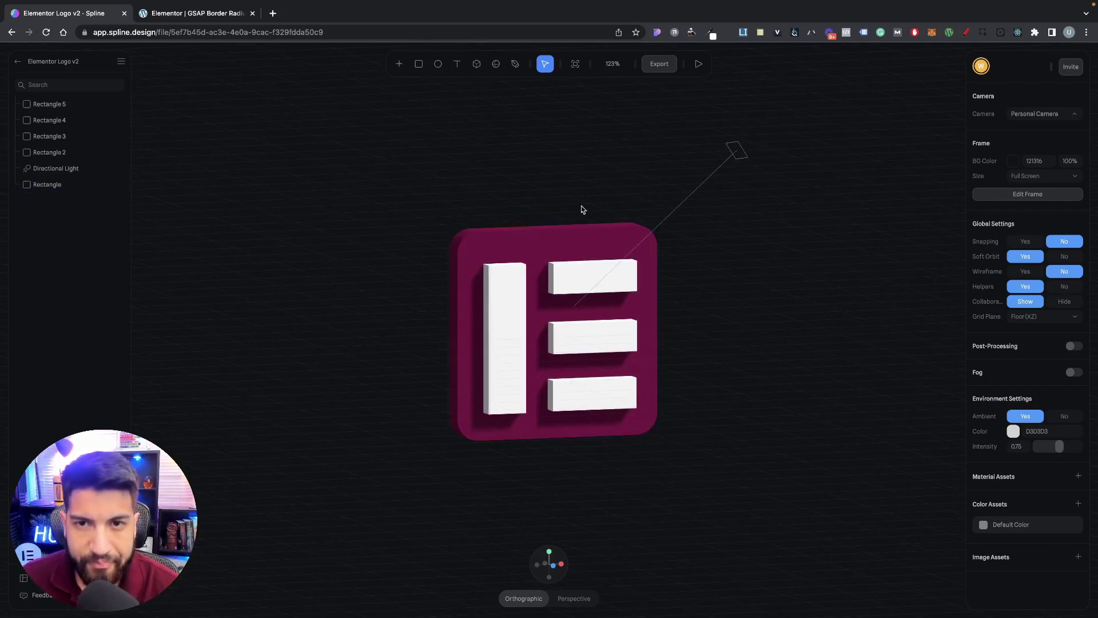
Step: Open the Public URL export settings and try to hide the Spline logo, dismissing the upgrade offer
left_click(659, 64)
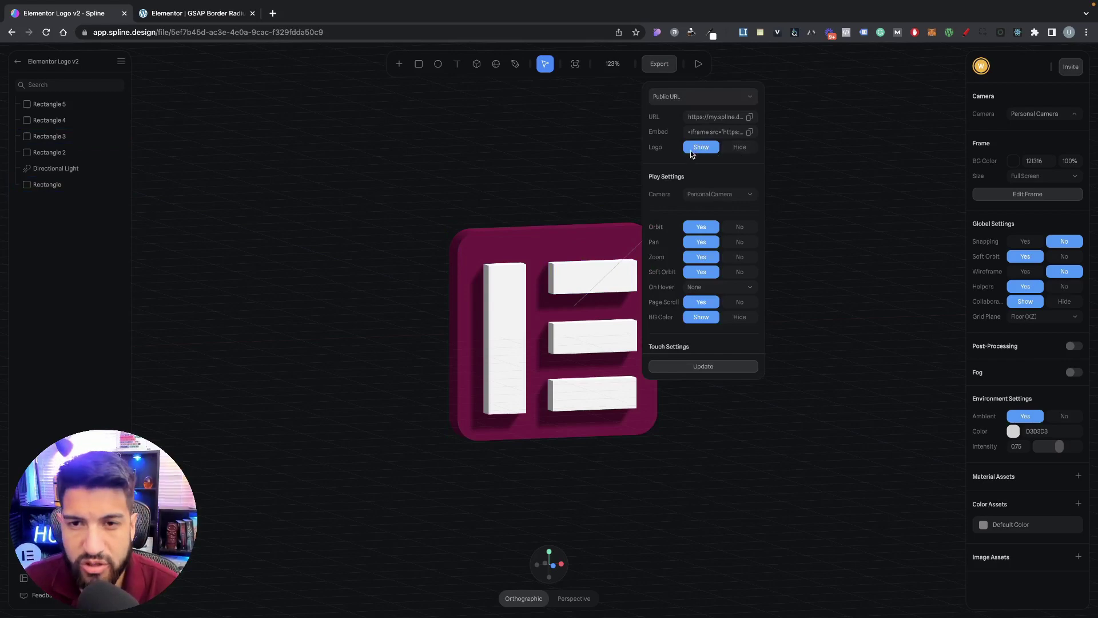
left_click(738, 148)
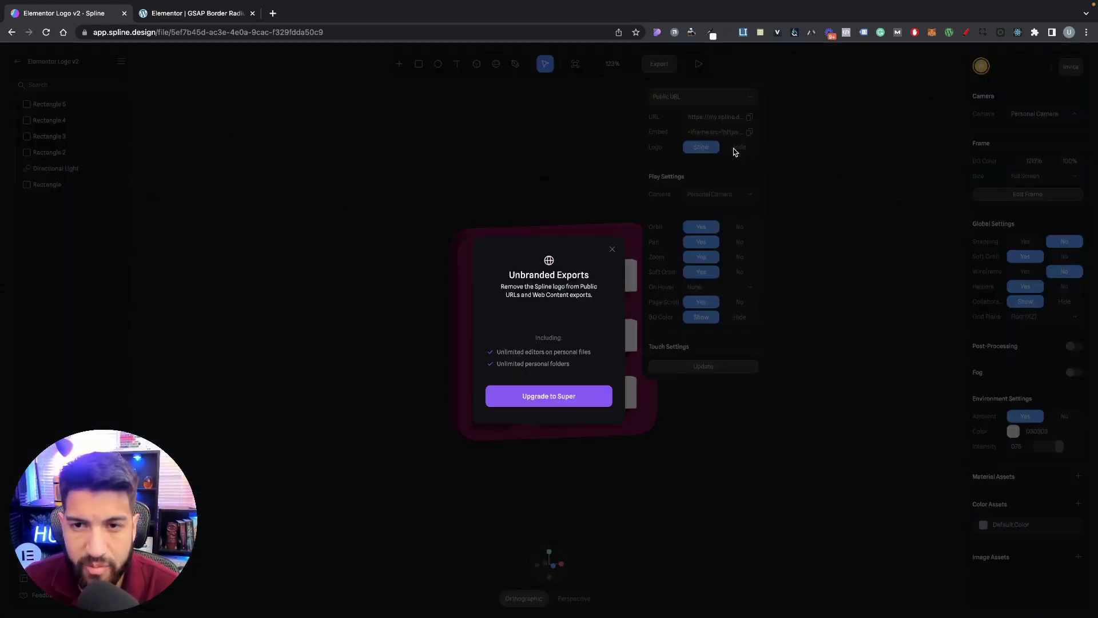
left_click(780, 459)
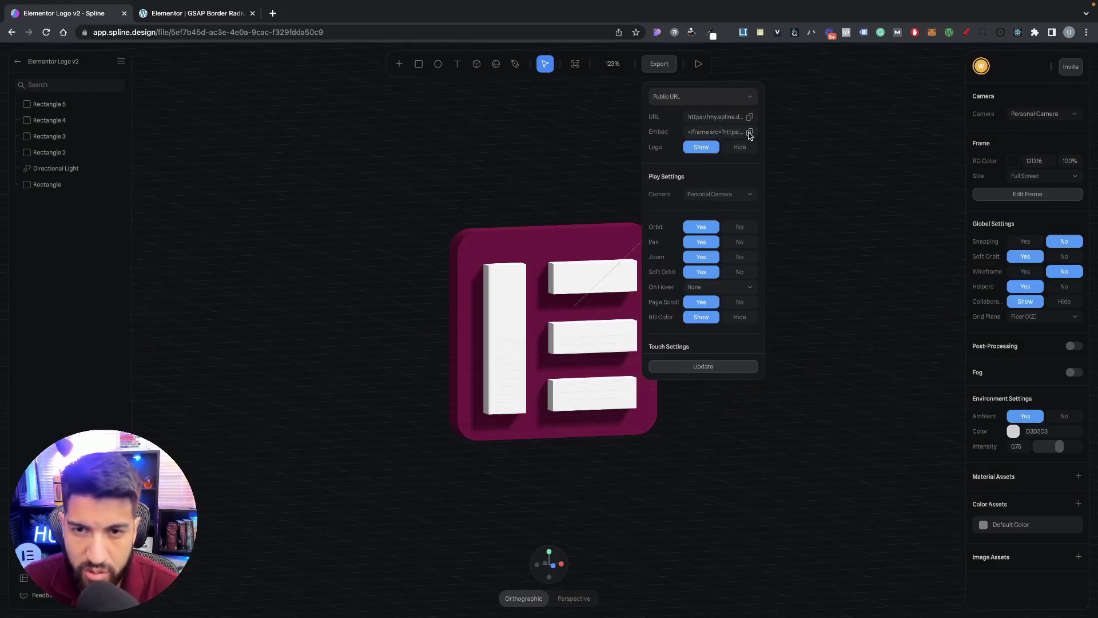
scroll(713, 226, "down", 3)
scroll(709, 234, "up", 3)
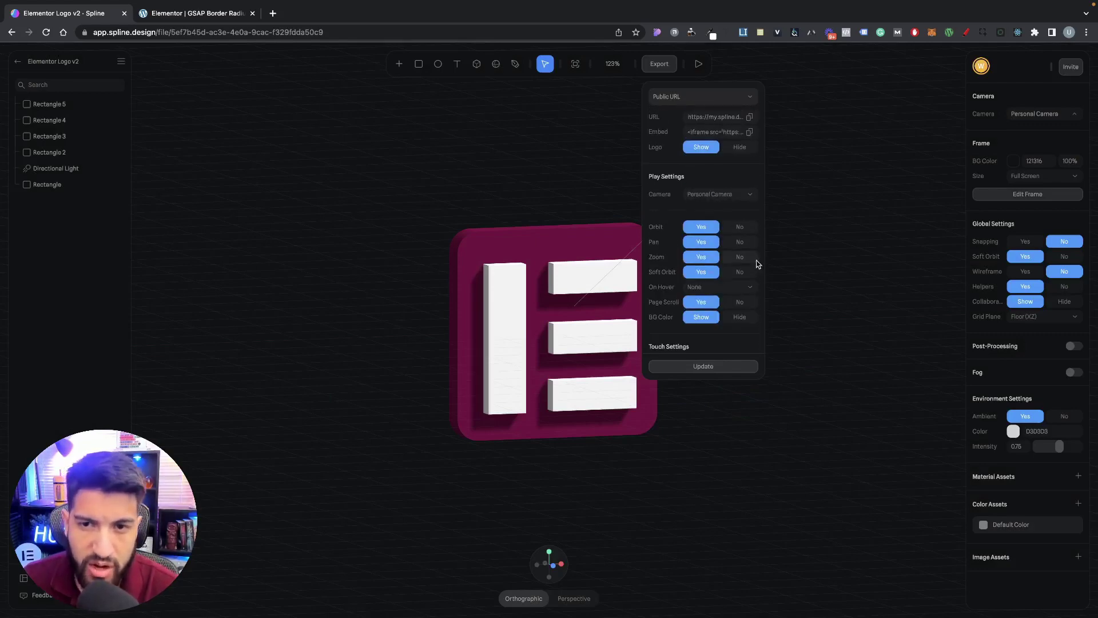
Step: Keep Personal Camera as the export's play camera and disable zooming
left_click(717, 196)
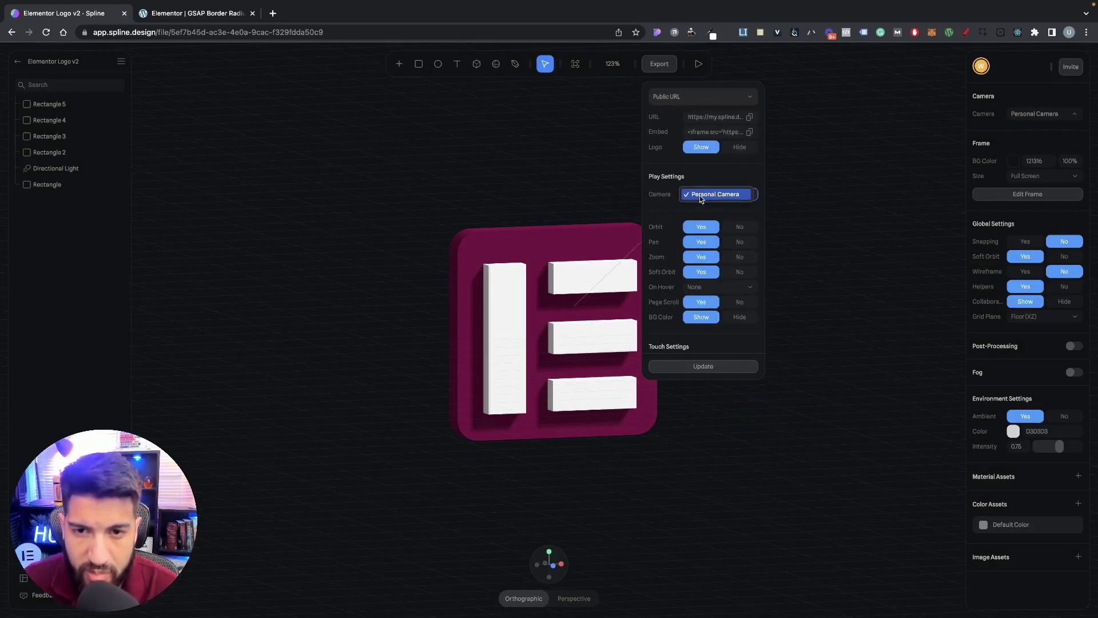
left_click(702, 196)
scroll(700, 215, "down", 1)
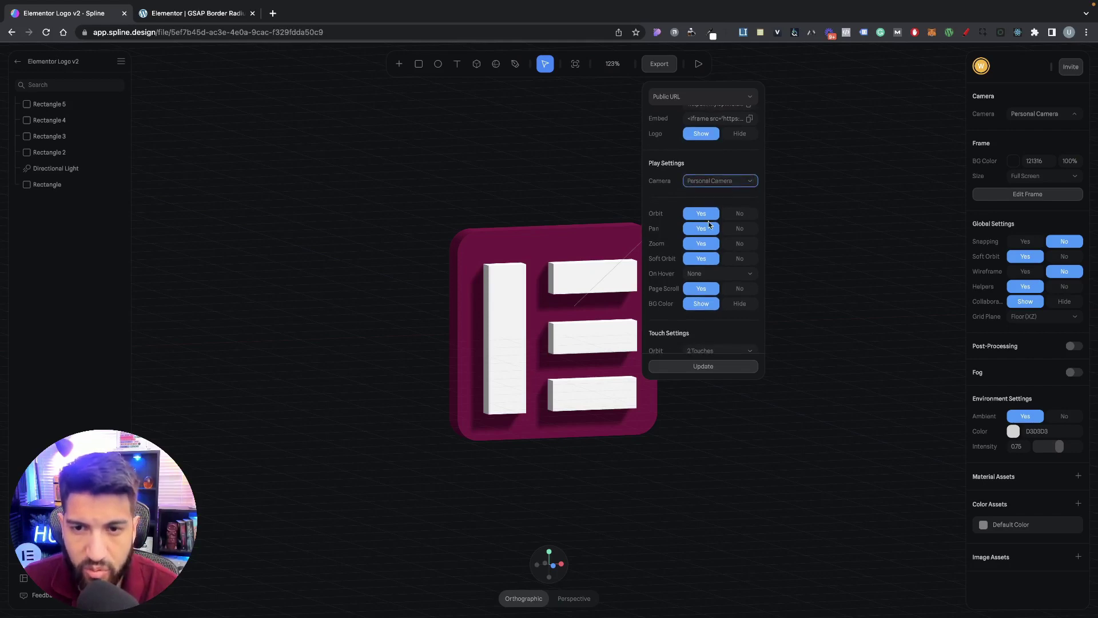
scroll(710, 225, "down", 2)
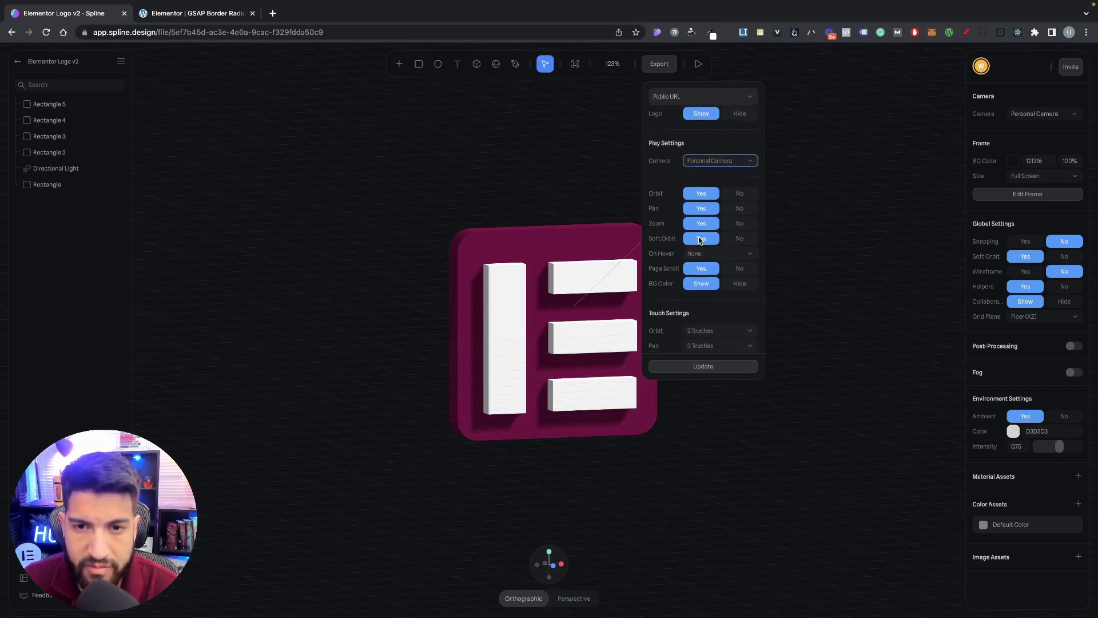
left_click(740, 226)
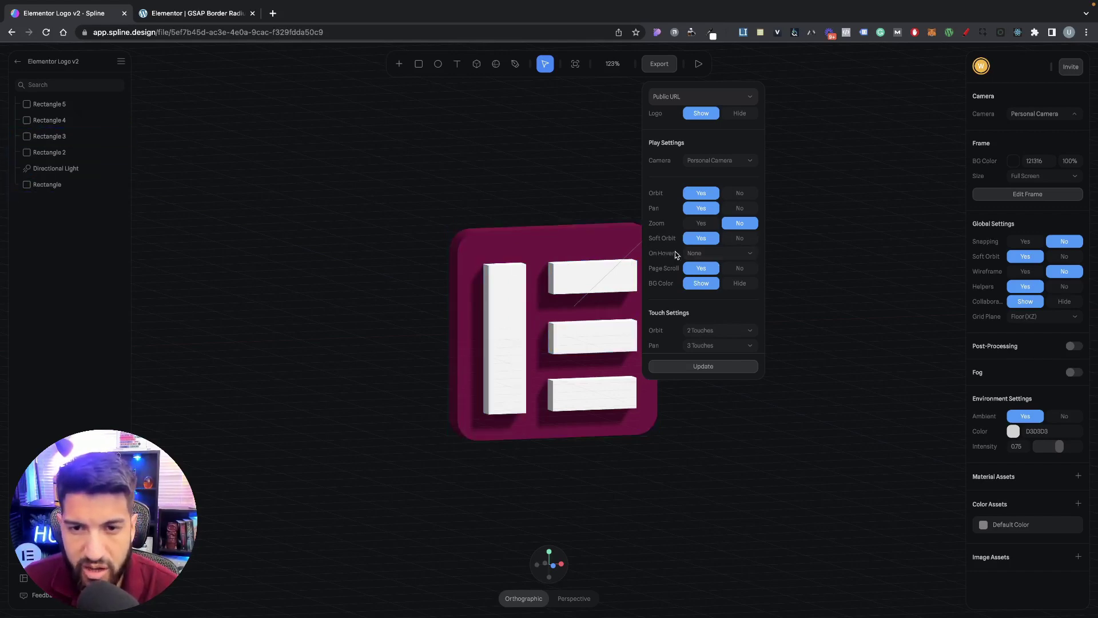
Step: Set the export's on-hover behavior to Orbit Camera with a sensitivity of 40, and hide the background color
scroll(687, 251, "down", 1)
left_click(698, 239)
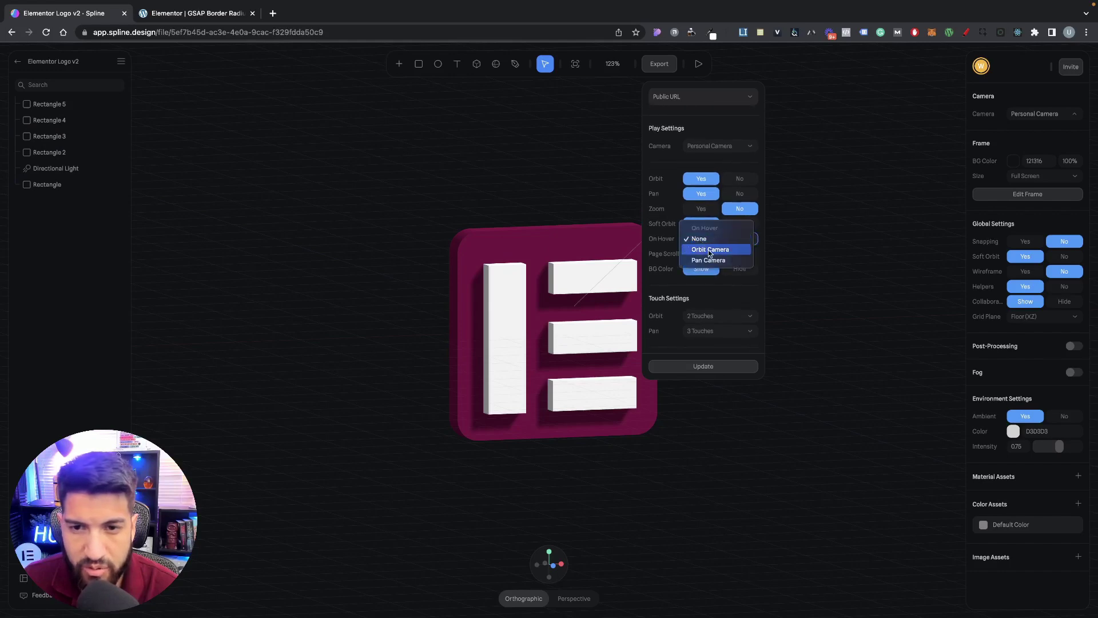
left_click(719, 251)
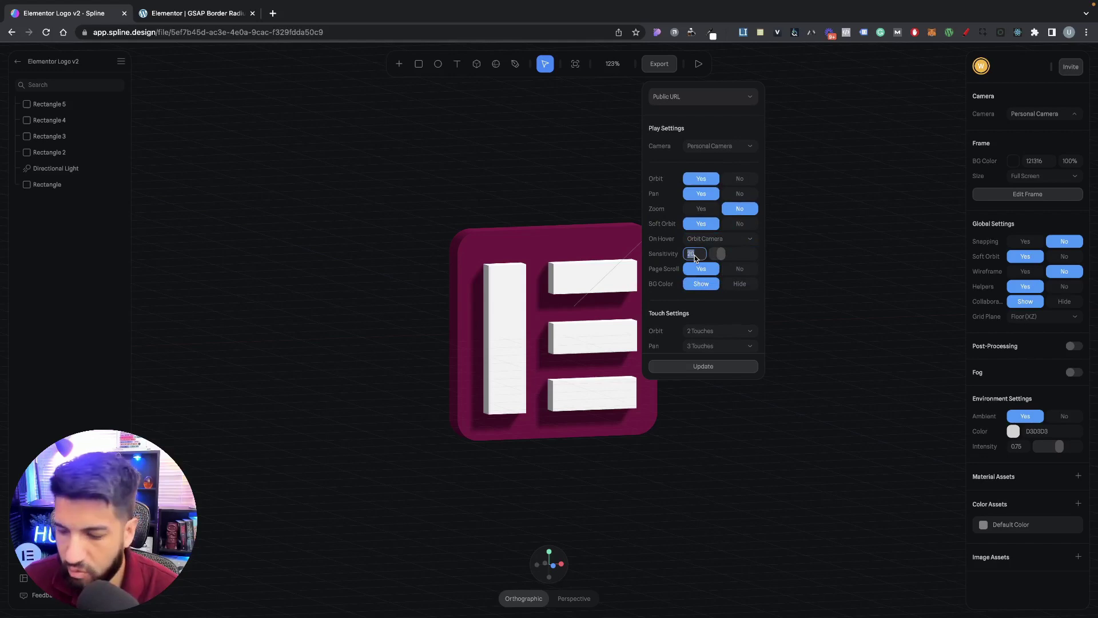
type("40")
key("Return")
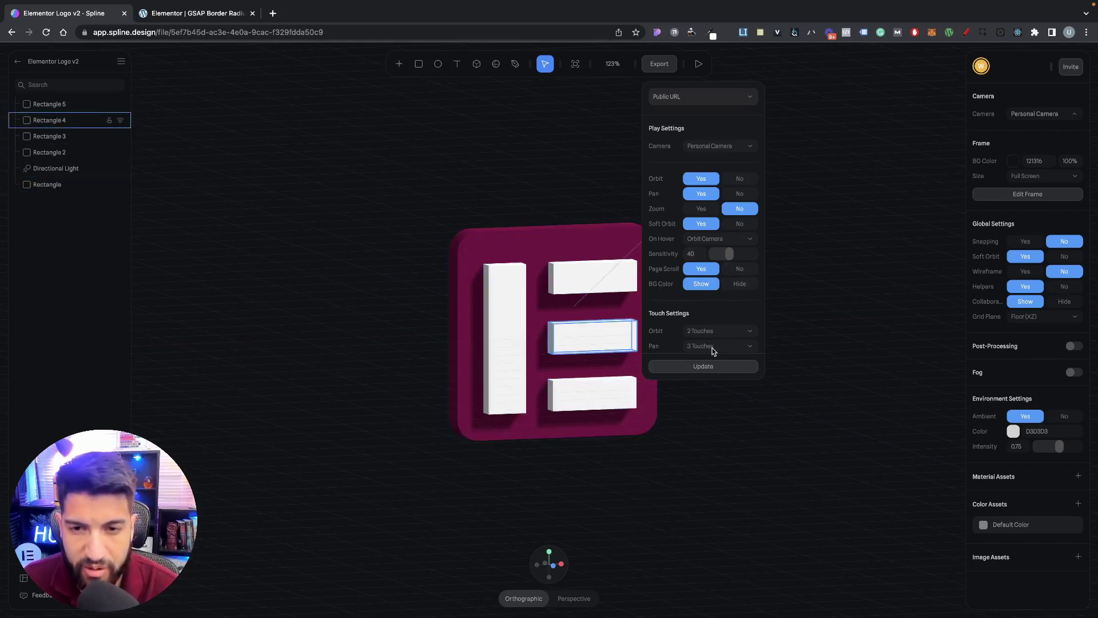
left_click(744, 284)
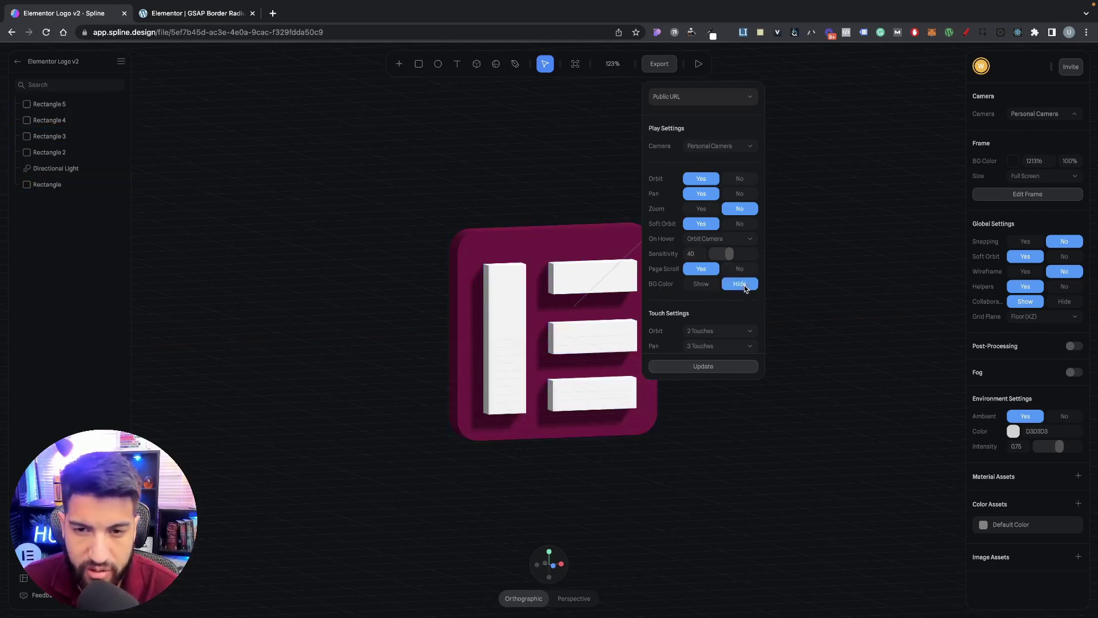
Step: Enable the Animated Turntable in the export settings and turn it back off
scroll(722, 304, "down", 1)
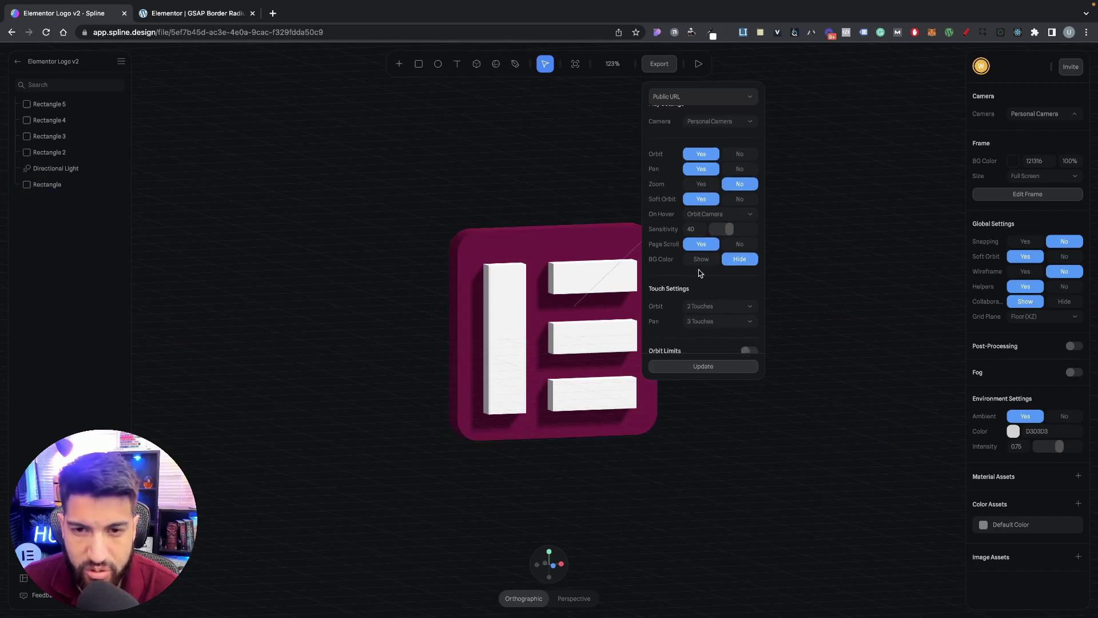
scroll(728, 270, "down", 5)
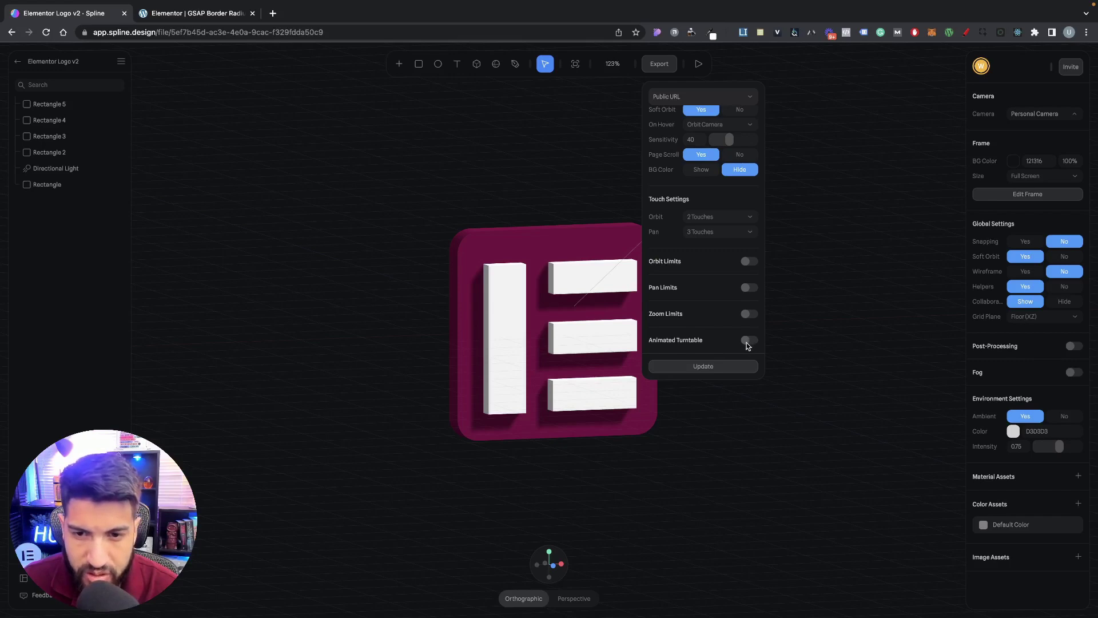
scroll(746, 340, "down", 2)
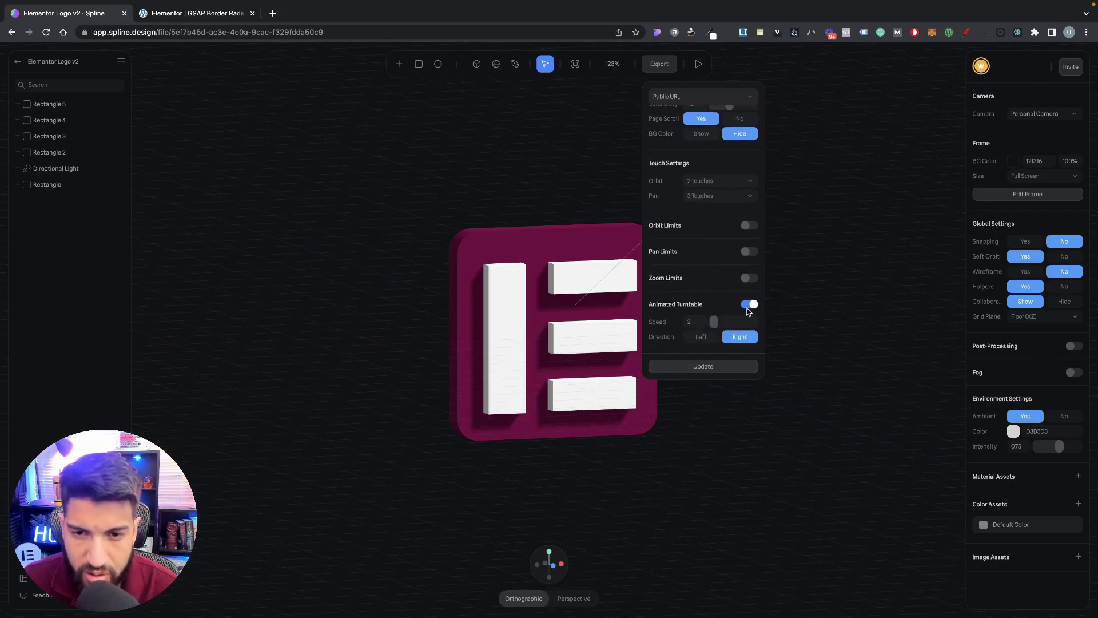
left_click(749, 306)
scroll(701, 311, "up", 1)
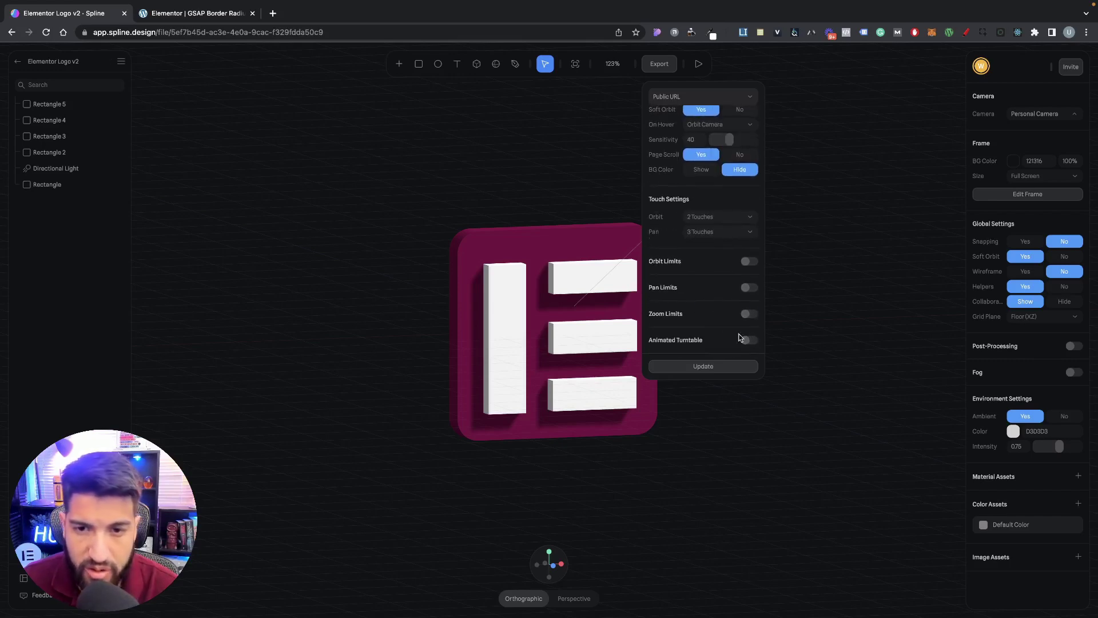
scroll(703, 349, "down", 1)
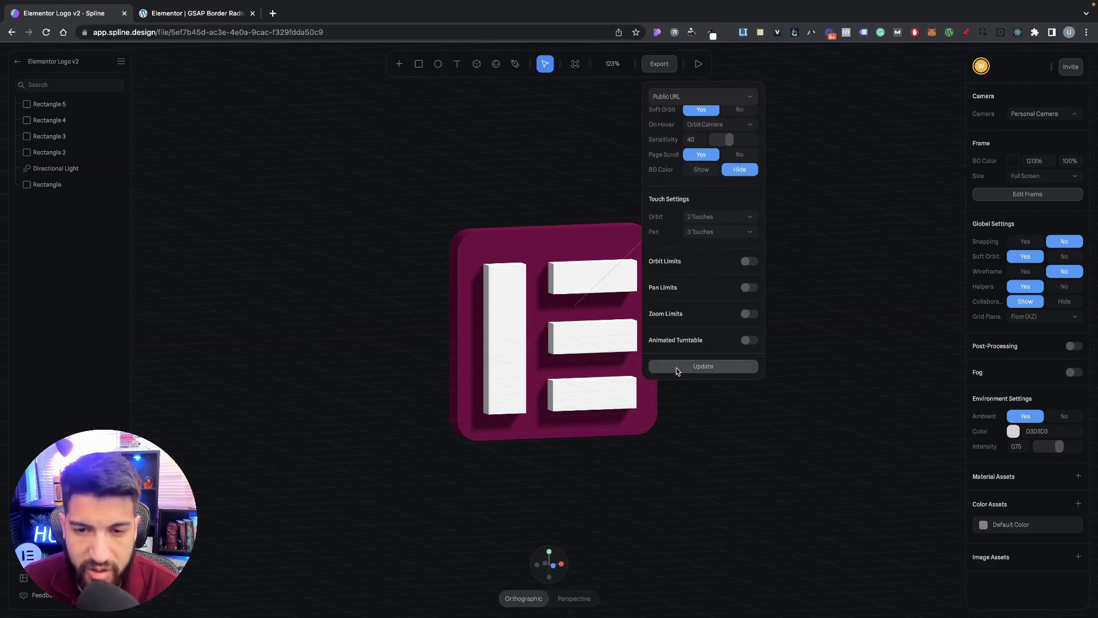
Step: Update the Public URL content with the chosen play settings and copy its iframe embed code
left_click(719, 370)
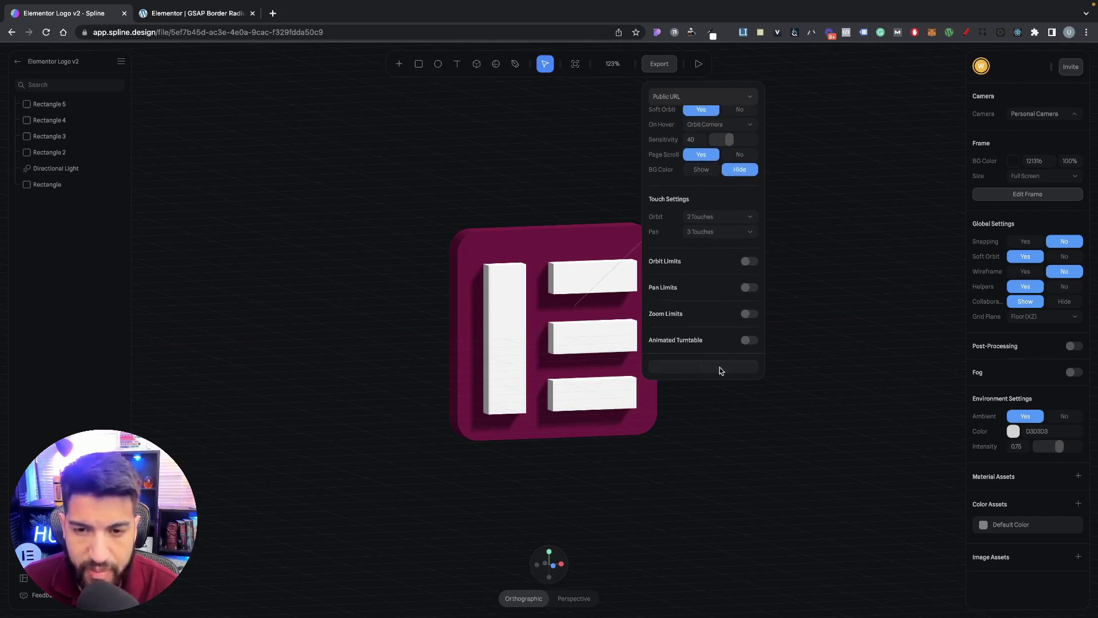
scroll(723, 283, "up", 3)
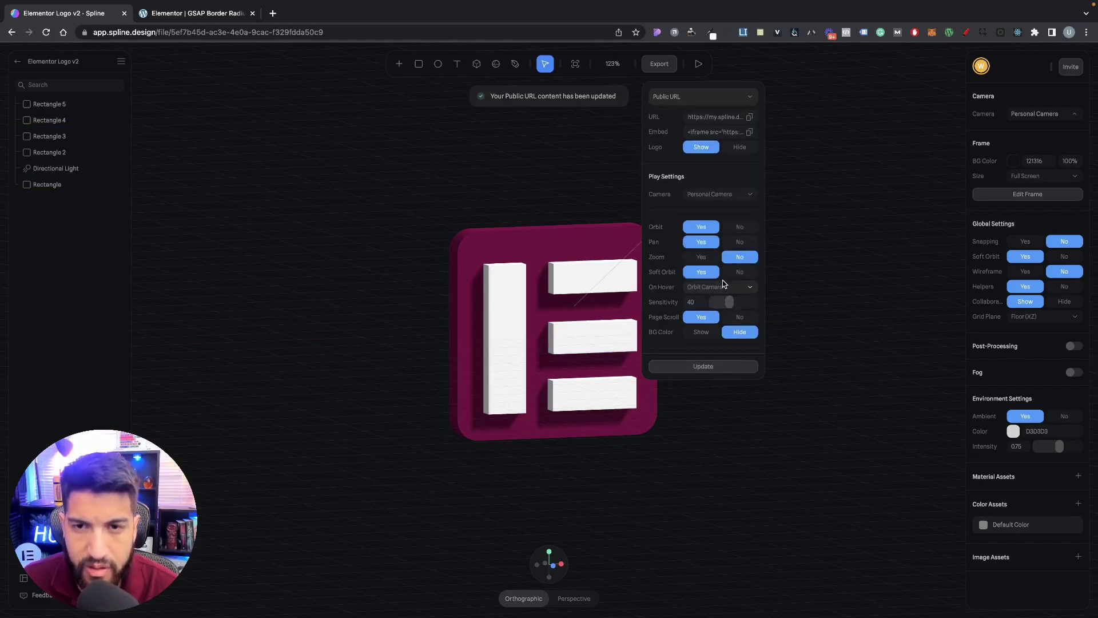
left_click(749, 132)
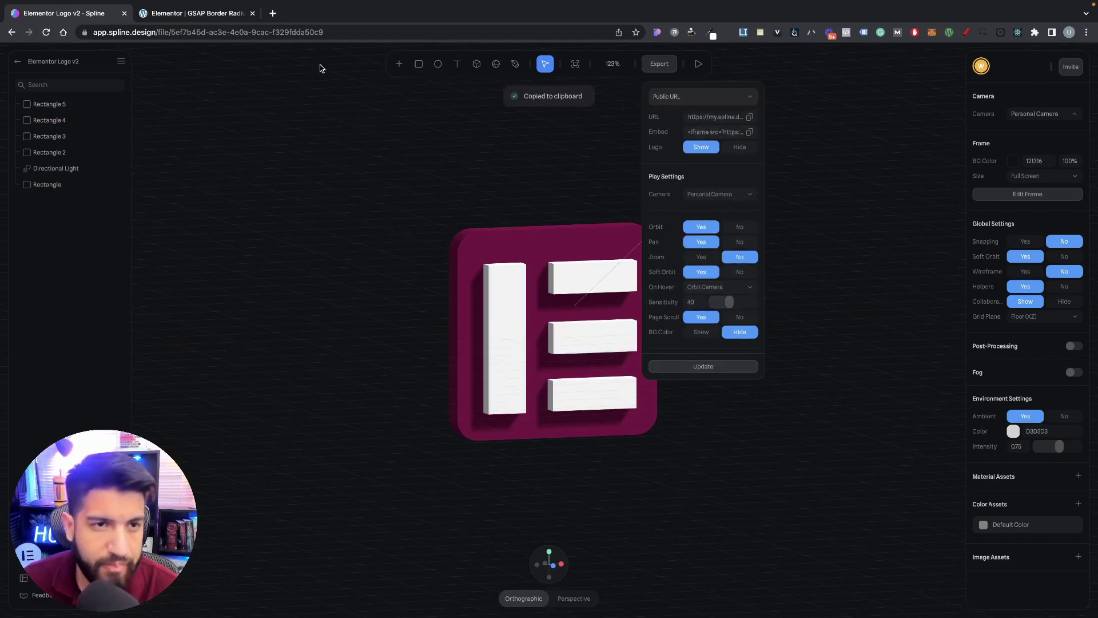
Step: Switch to the Elementor page editor and add an HTML widget to the hero section's empty column
left_click(178, 13)
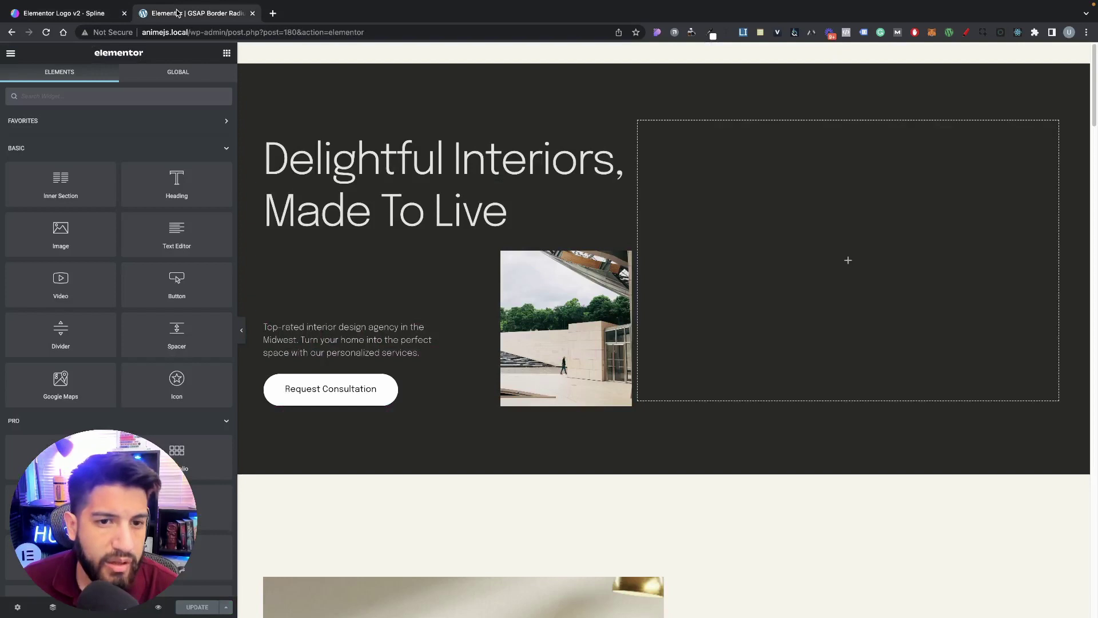
left_click(98, 100)
type("html")
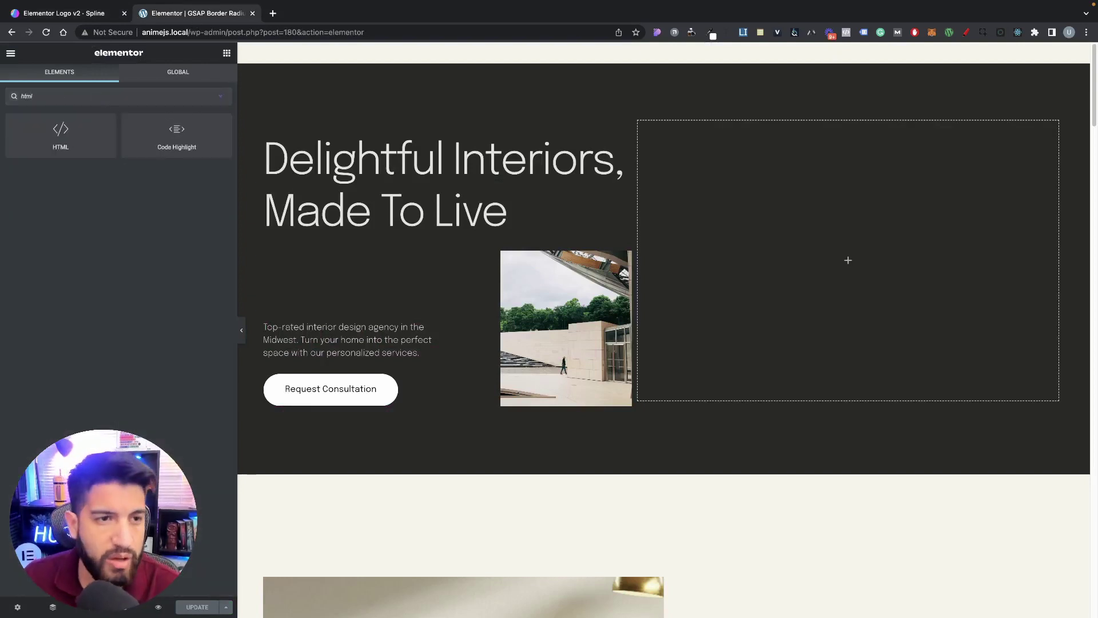
left_click_drag(63, 137, 654, 251)
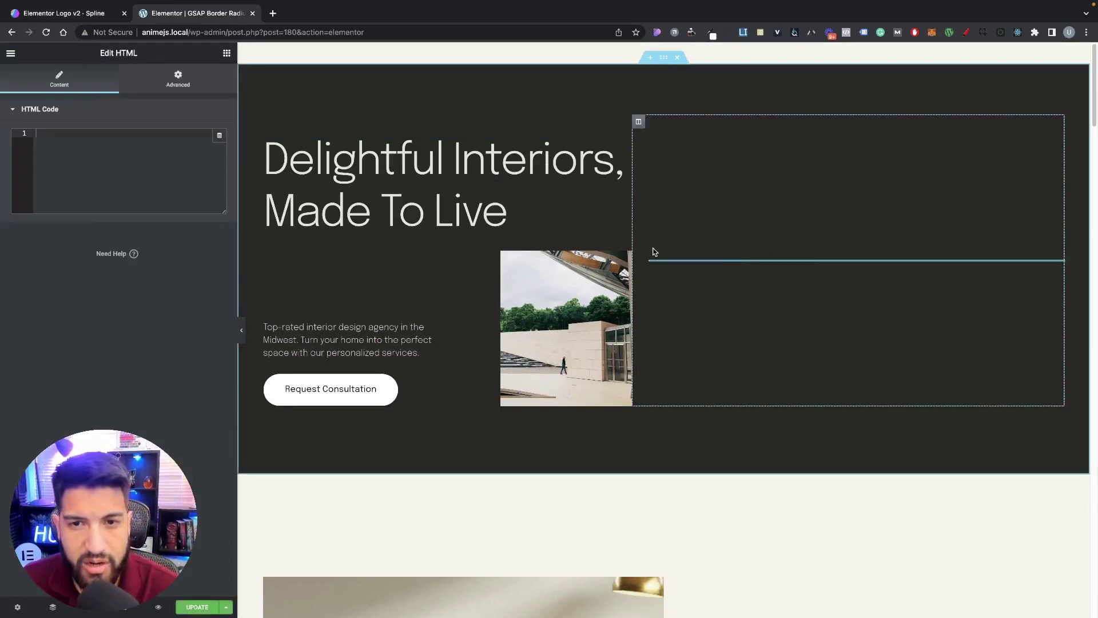
Step: Paste the copied Spline iframe embed code into the HTML widget's code
left_click(96, 110)
left_click(94, 117)
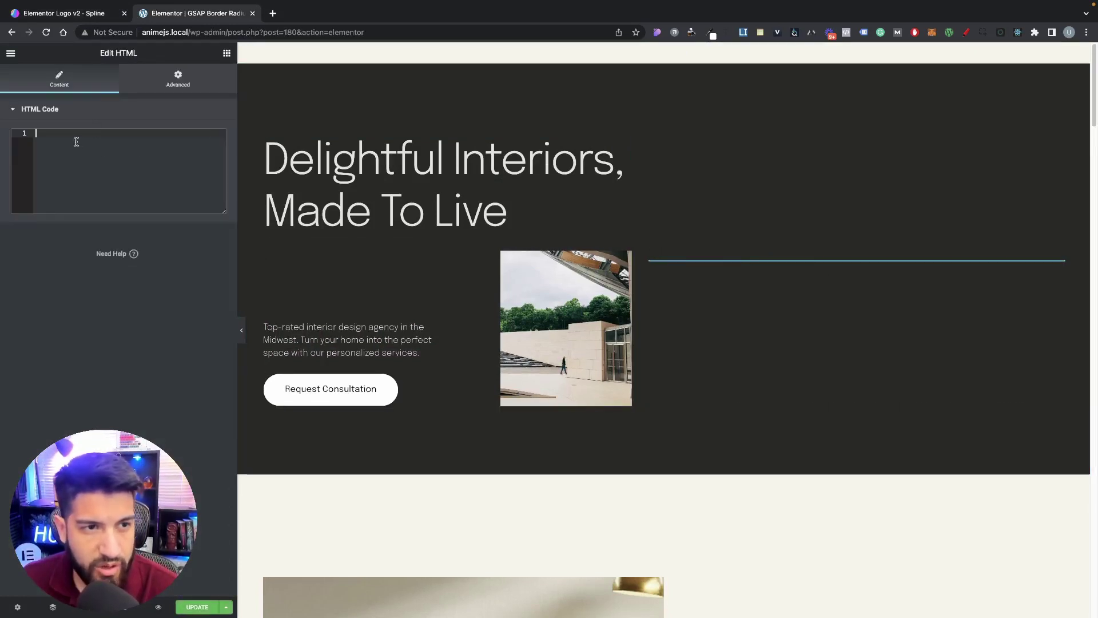
left_click(76, 141)
key("ctrl+v")
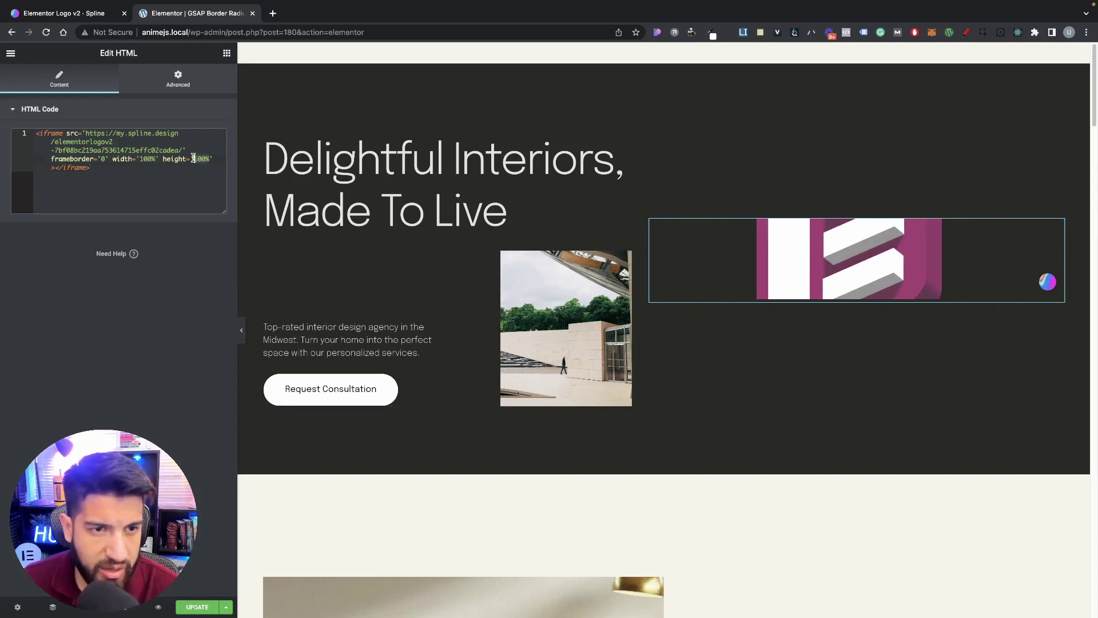
Step: Set the iframe's height to 600 in the HTML widget's code and update the page
type("600")
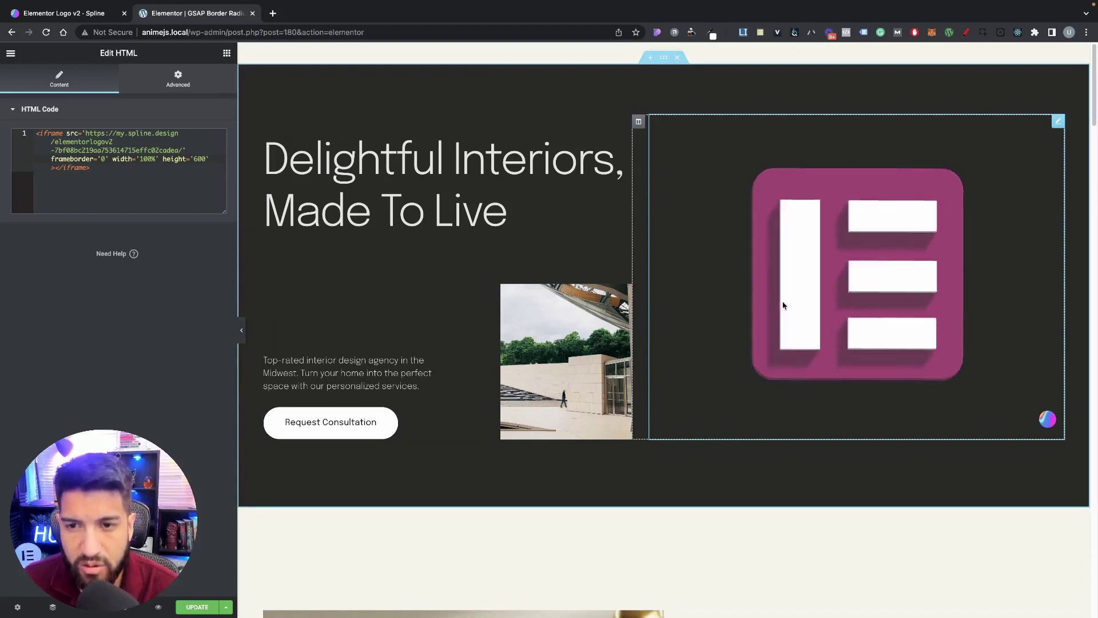
left_click(86, 14)
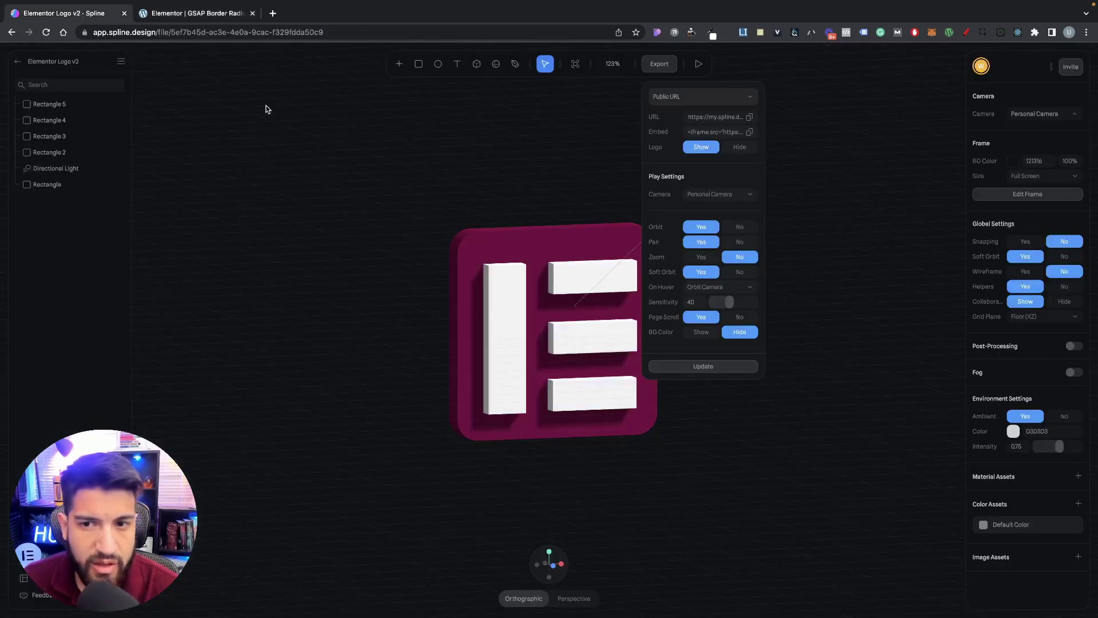
left_click(209, 14)
left_click(197, 606)
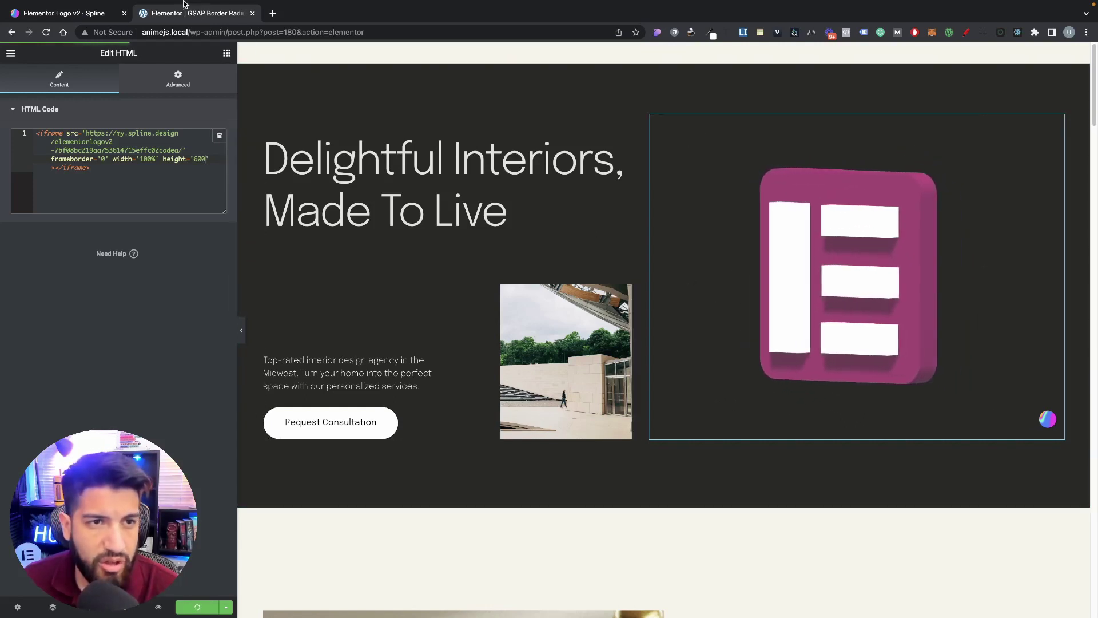
Step: Switch to Spline, set the hover sensitivity to 30, and update the Public URL content to copy its embed code
left_click(108, 19)
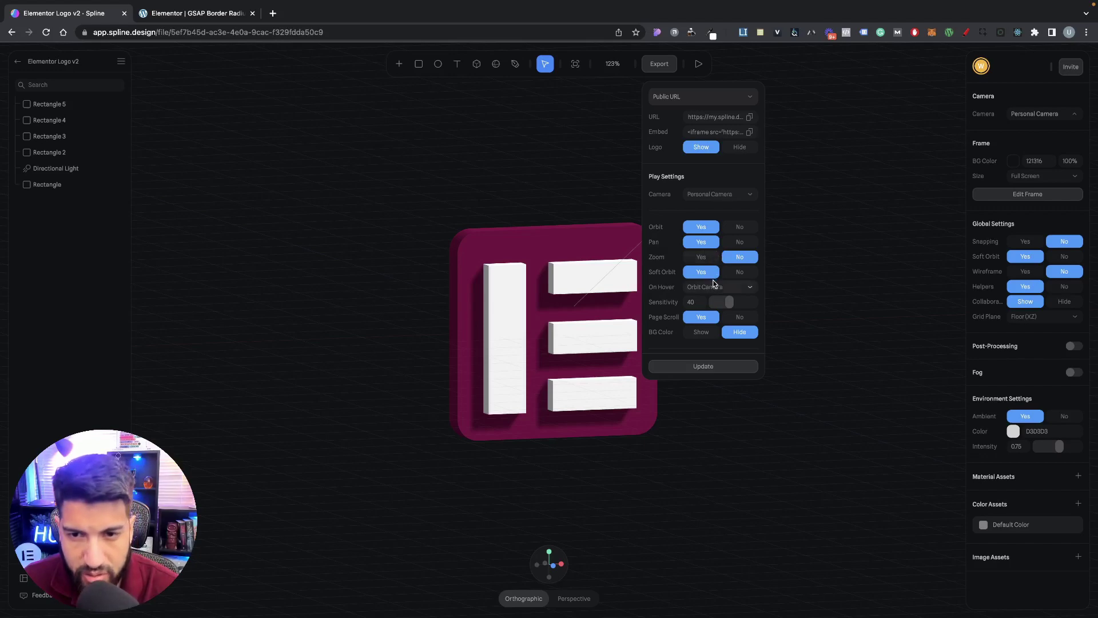
left_click(695, 304)
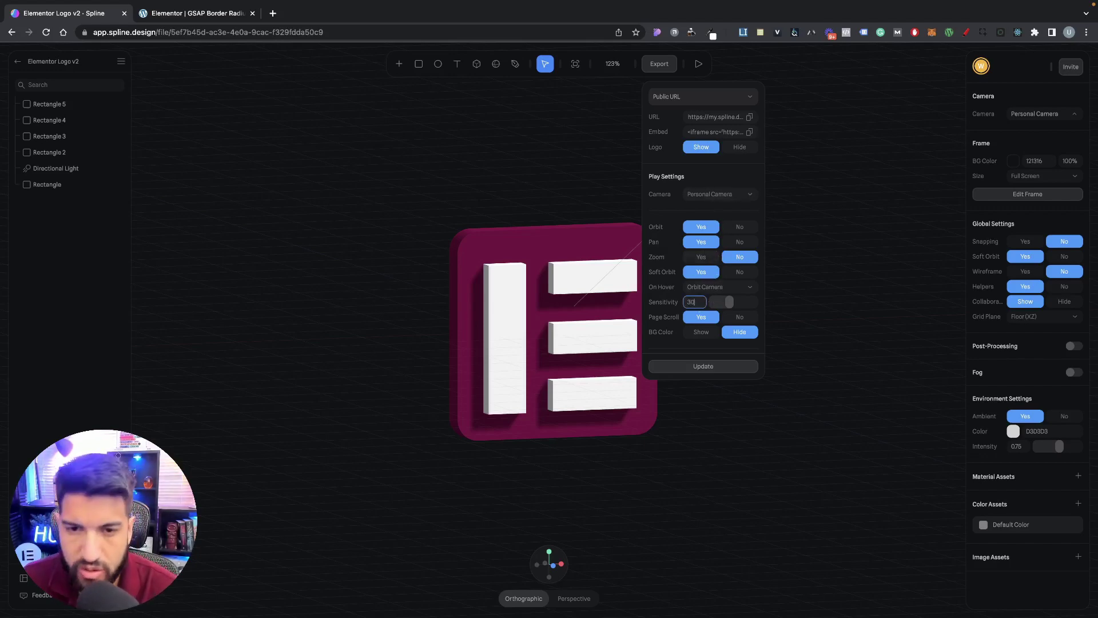
left_click(709, 368)
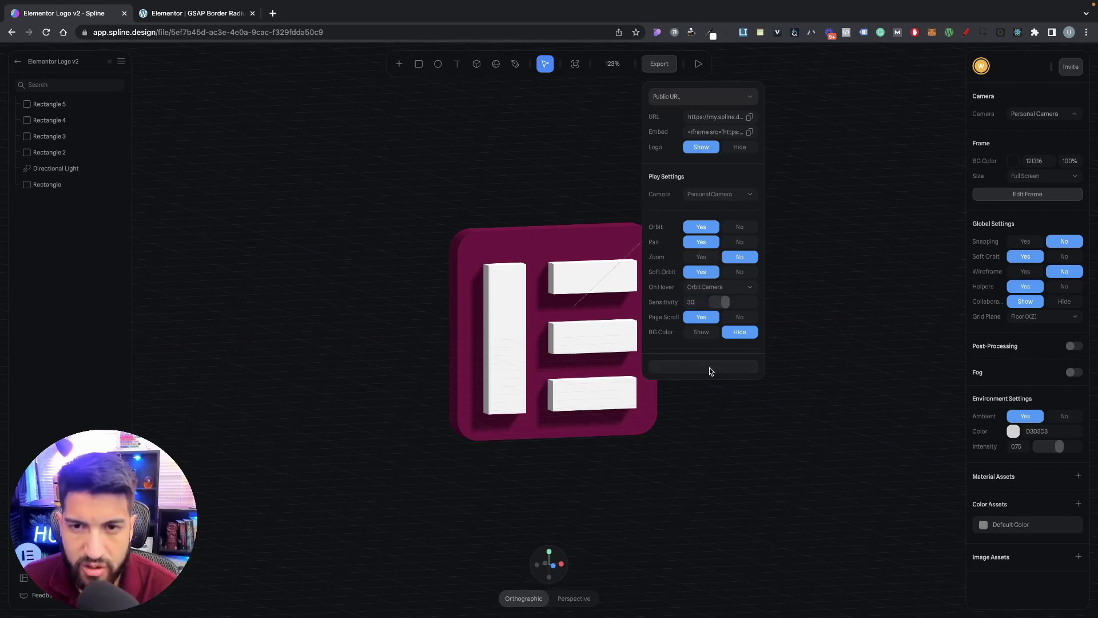
left_click(749, 132)
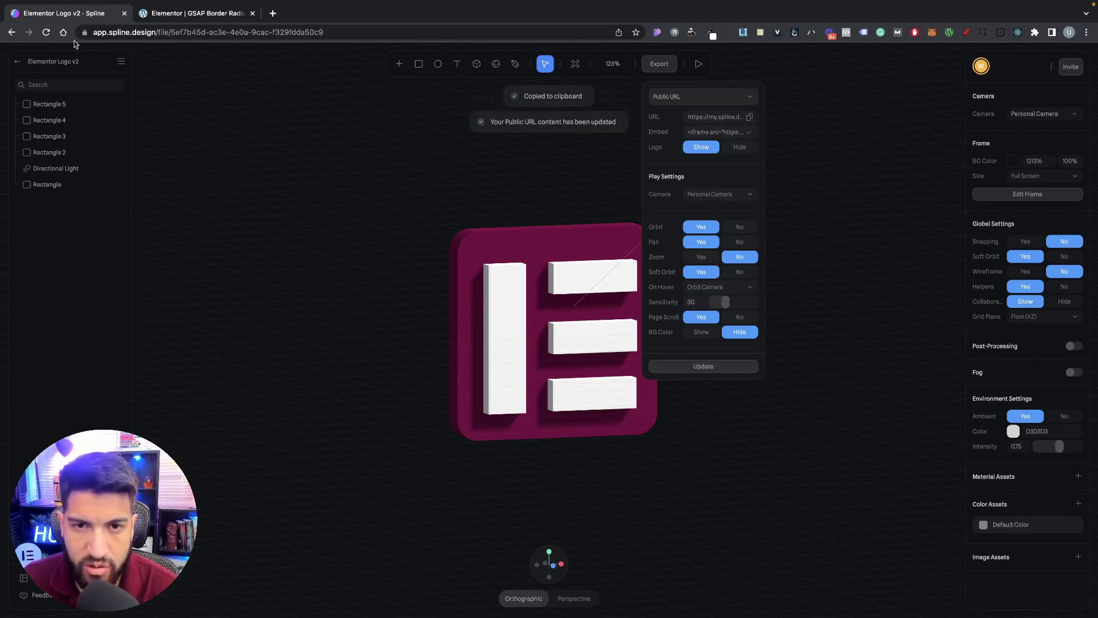
Step: Switch to the Elementor editor and replace the HTML widget's entire code with the newly copied iframe embed code
left_click(182, 16)
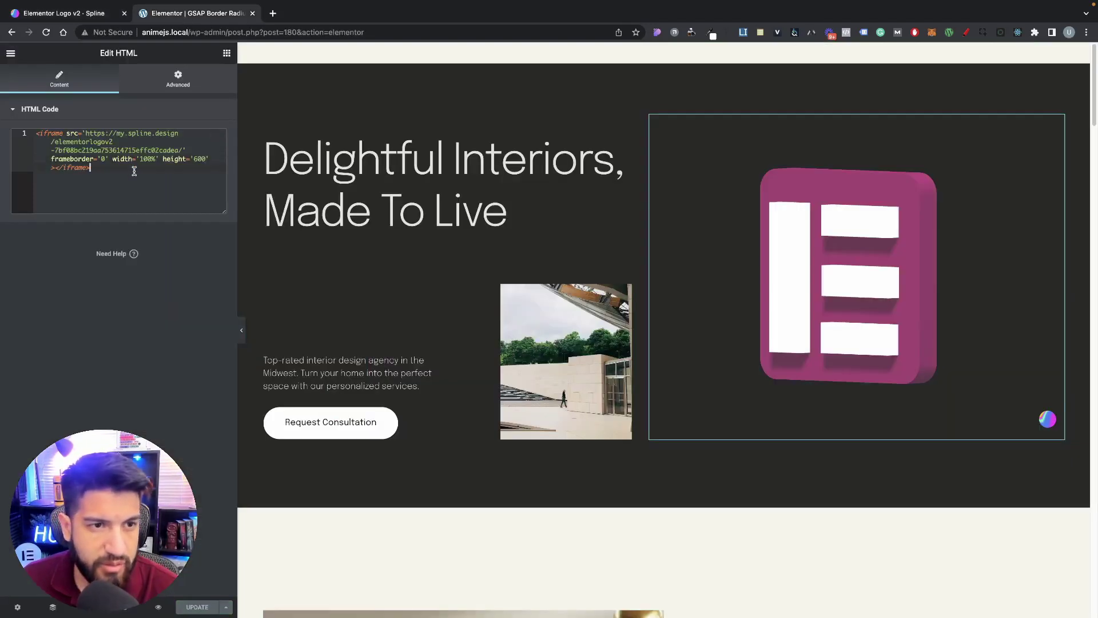
left_click_drag(135, 171, 3, 68)
key("ctrl+v")
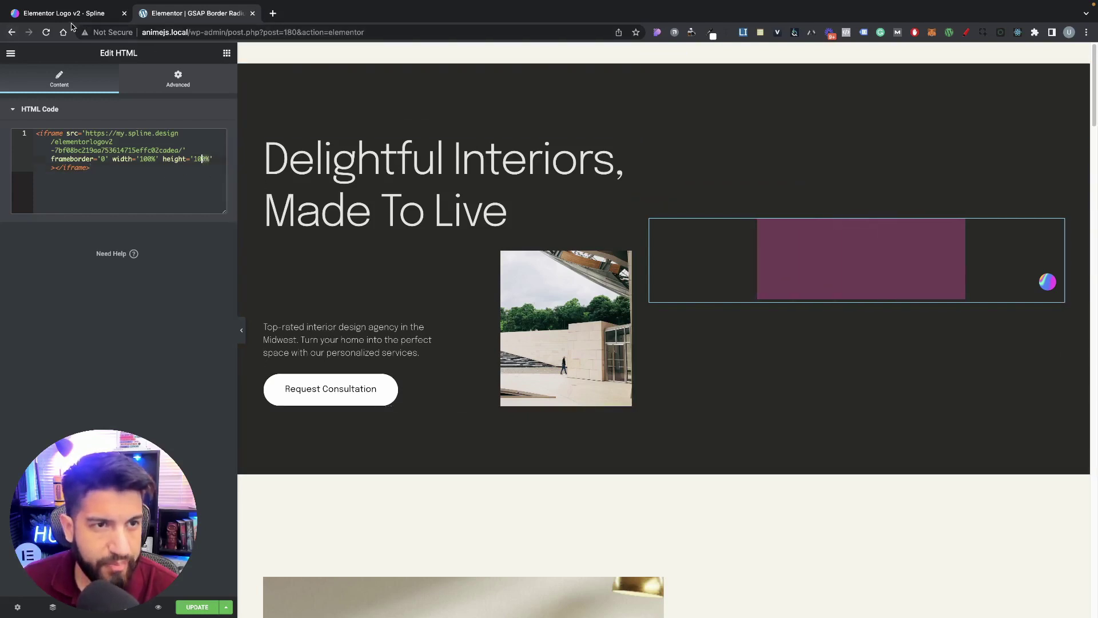
left_click(210, 159)
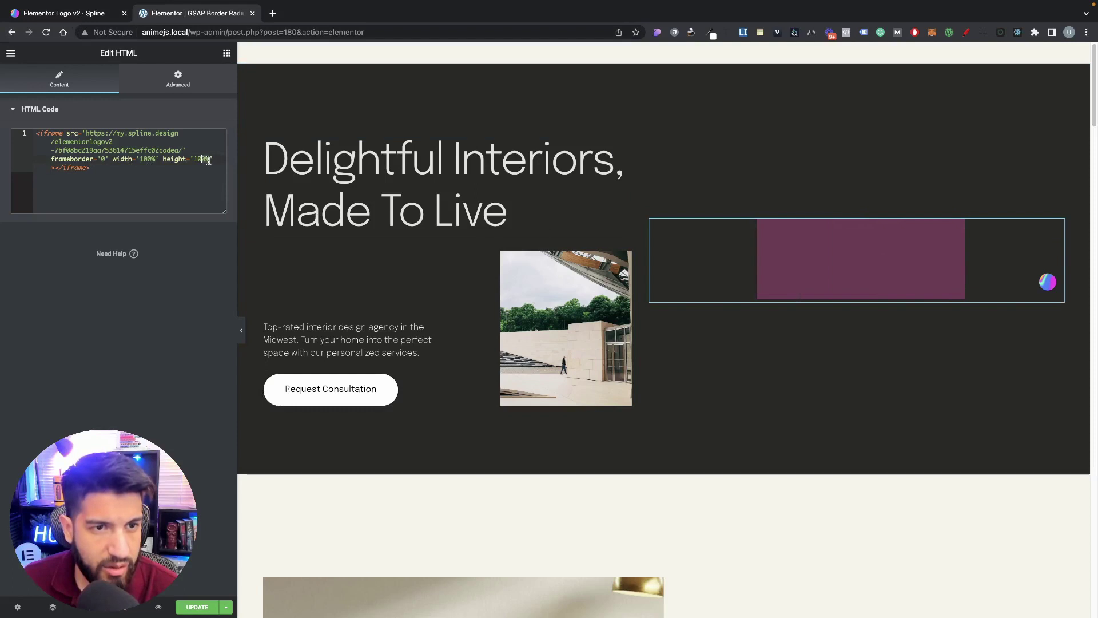
Step: Return to Spline and update the Public URL content again with the hover sensitivity at 30
left_click(63, 13)
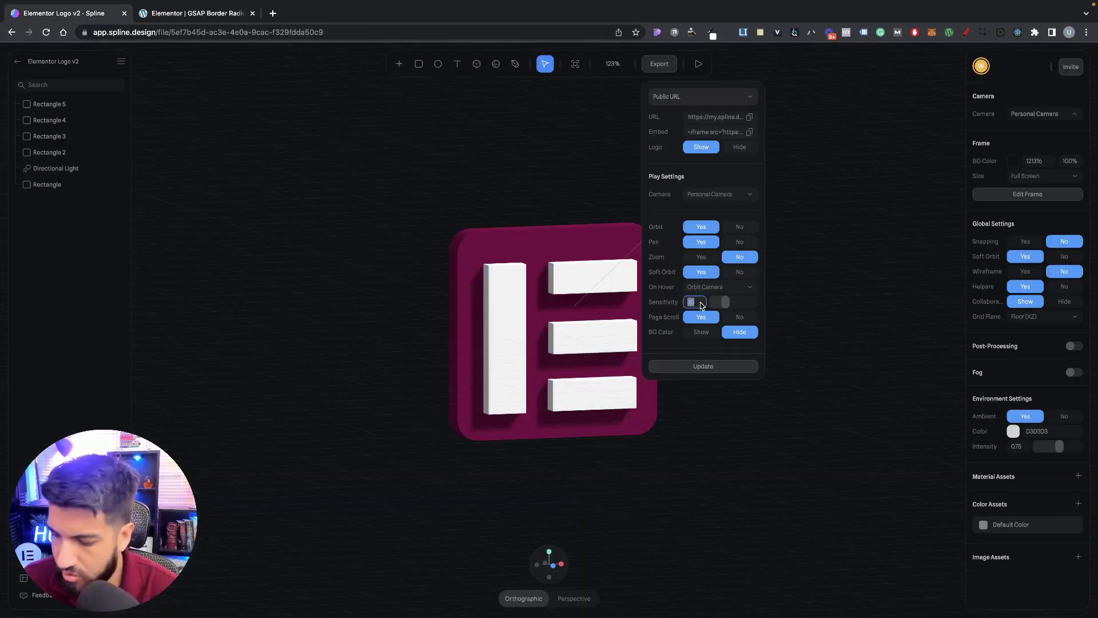
left_click(719, 366)
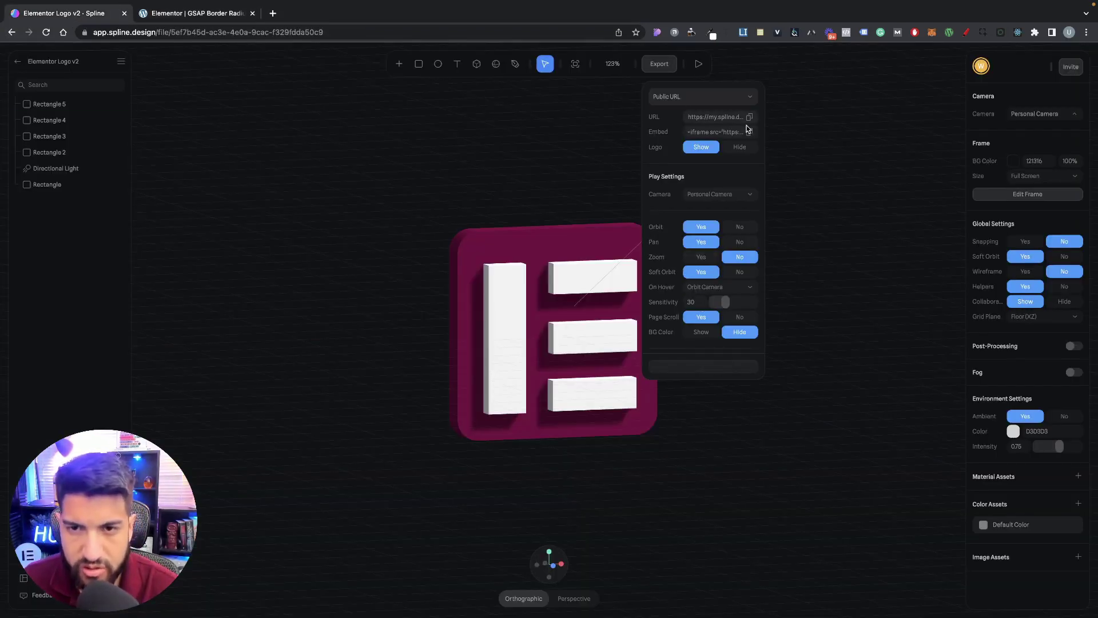
Step: Switch back to the Elementor editor, set the embedded iframe's height to 600 in the HTML code, and update the page
left_click(145, 14)
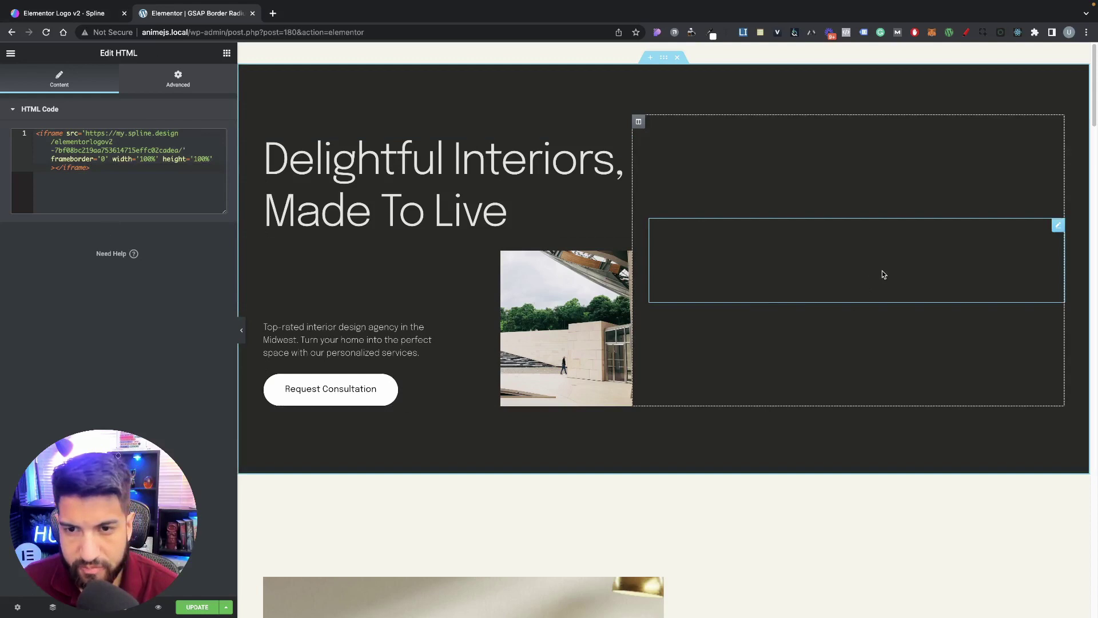
left_click(210, 159)
key("BackSpace")
key("BackSpace")
key("BackSpace")
key("BackSpace")
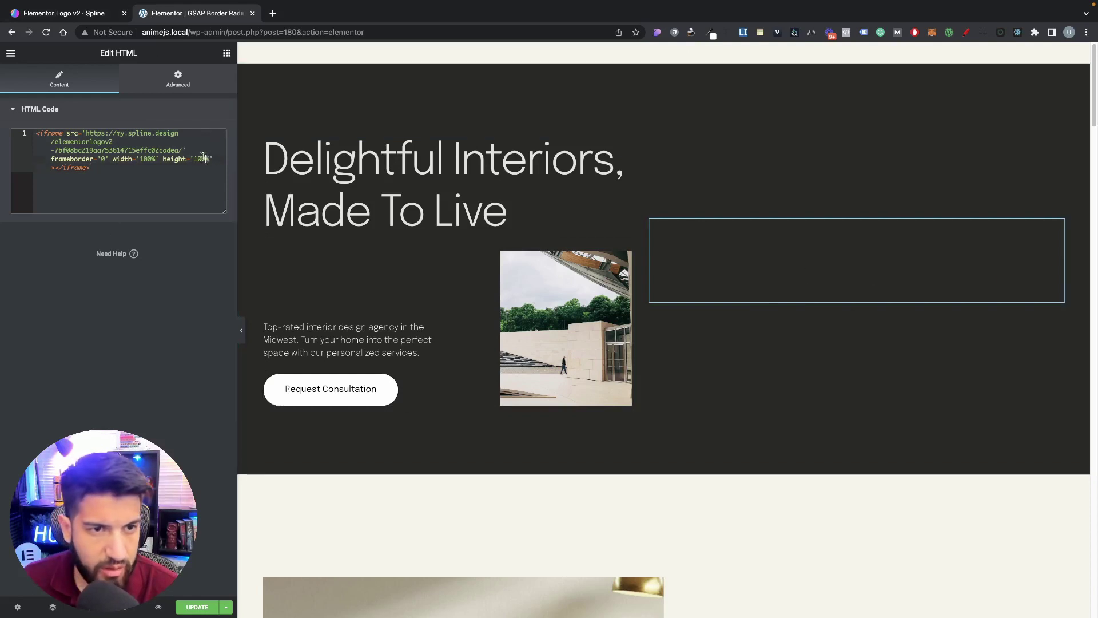
type("600")
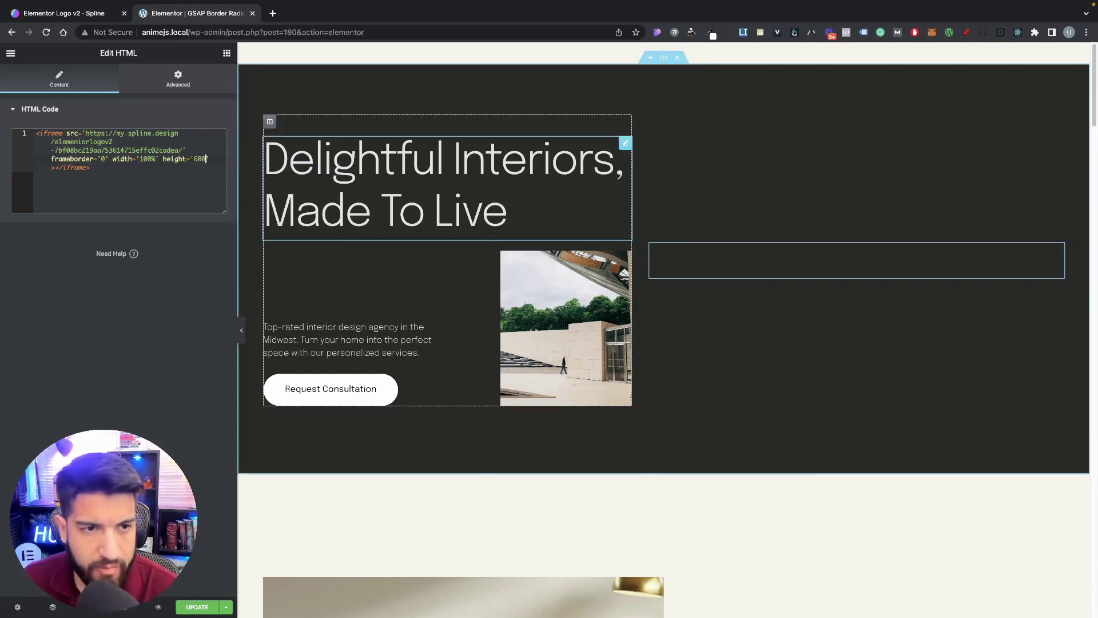
left_click(196, 607)
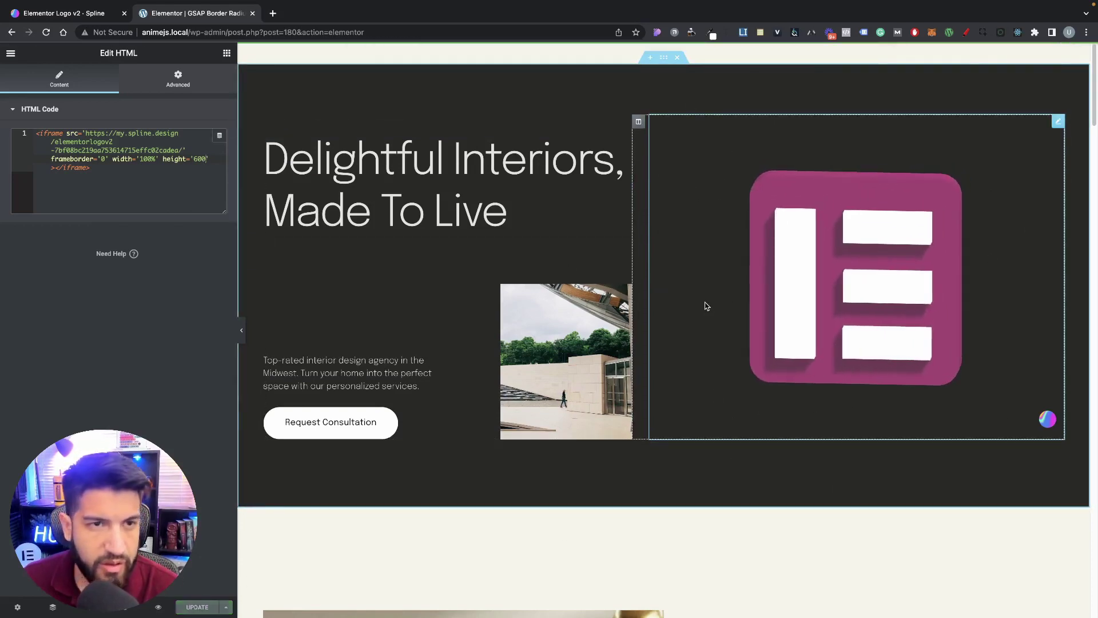
Step: Preview the page and check the embedded logo's hover response and the page scrolling around the hero section
left_click(162, 609)
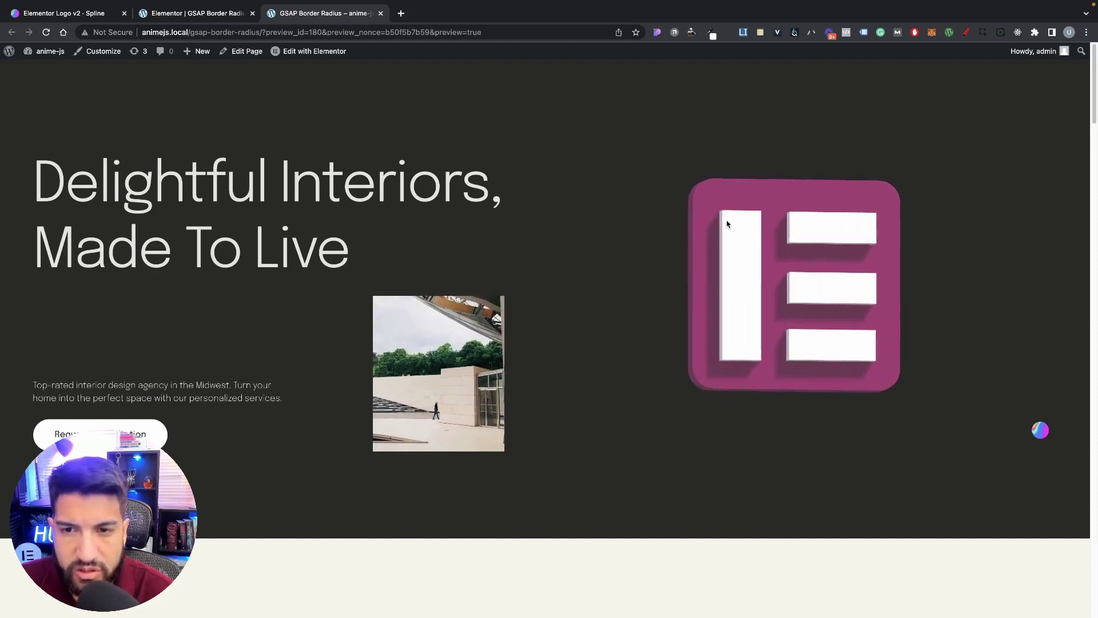
scroll(245, 213, "down", 10)
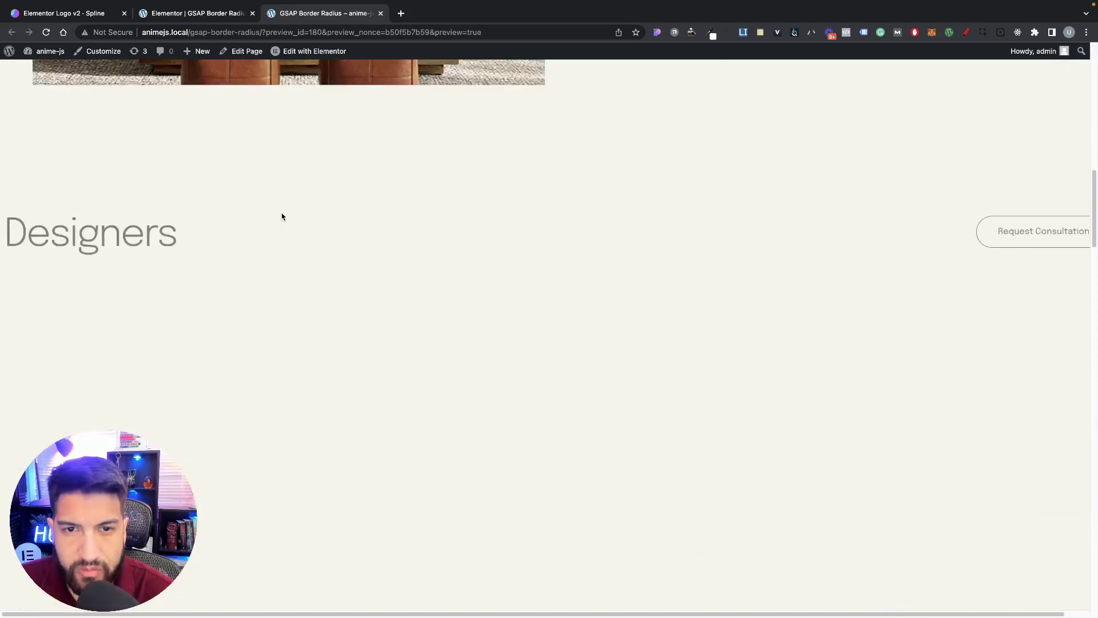
scroll(282, 216, "up", 10)
scroll(659, 297, "down", 8)
scroll(417, 252, "up", 10)
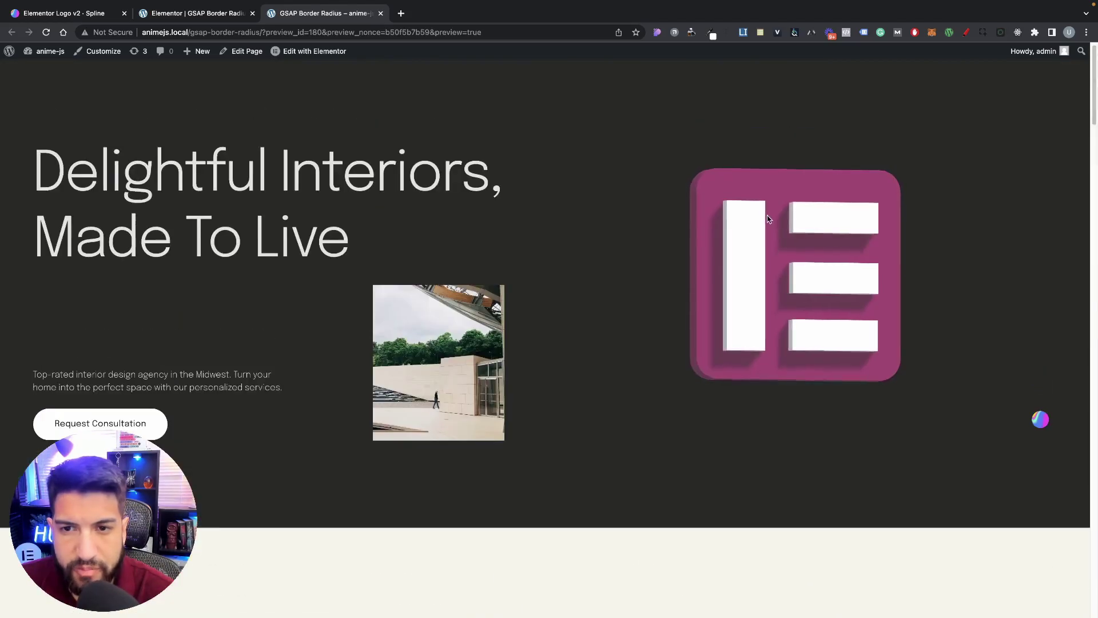